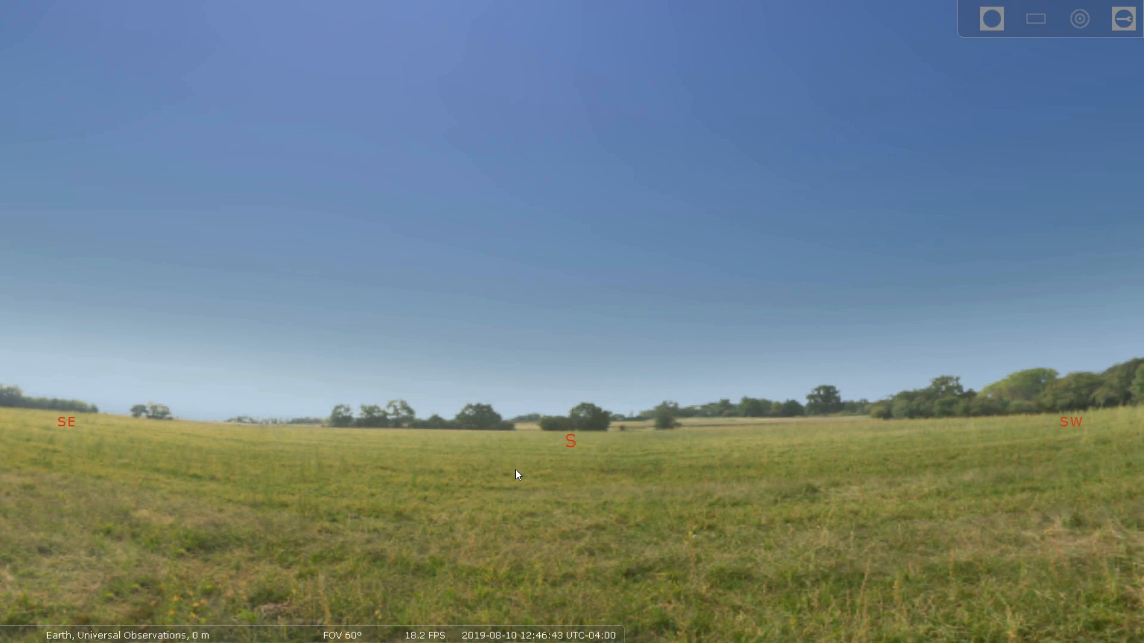
Hide the ground landscape and show it again.
{"action": "mouse_move", "coordinate": [516, 469]}
{"action": "left_mouse_down"}
{"action": "mouse_move", "coordinate": [527, 385]}
{"action": "mouse_move", "coordinate": [546, 471]}
{"action": "mouse_move", "coordinate": [521, 388]}
{"action": "mouse_move", "coordinate": [480, 398]}
{"action": "left_mouse_up"}
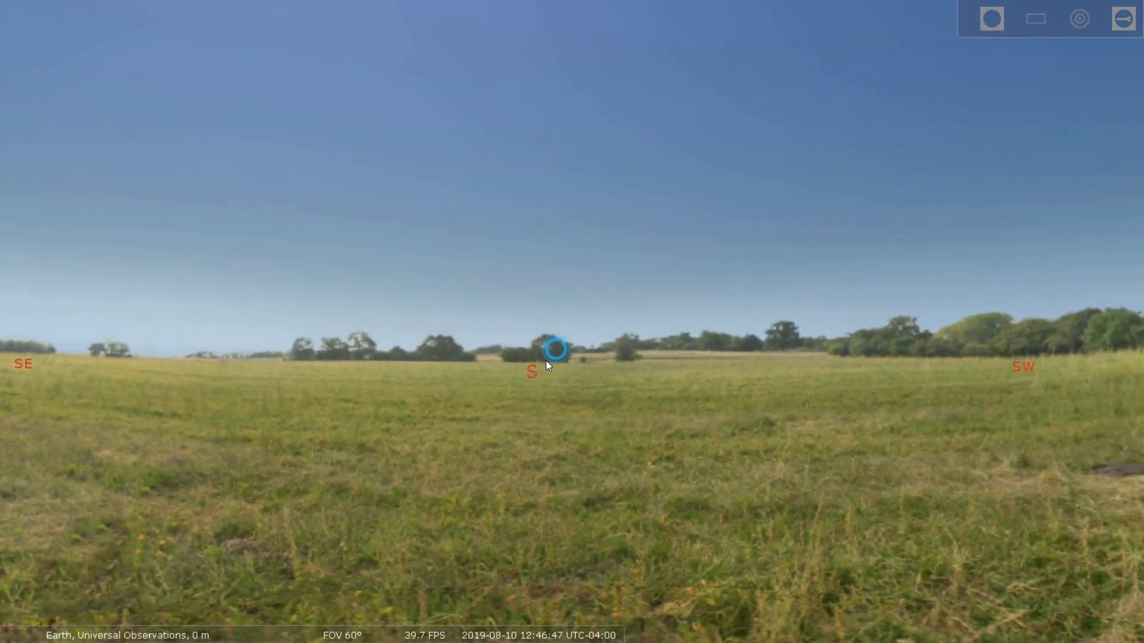
{"action": "mouse_move", "coordinate": [546, 361]}
{"action": "left_mouse_down"}
{"action": "mouse_move", "coordinate": [471, 424]}
{"action": "mouse_move", "coordinate": [550, 430]}
{"action": "mouse_move", "coordinate": [636, 392]}
{"action": "mouse_move", "coordinate": [629, 361]}
{"action": "mouse_move", "coordinate": [599, 369]}
{"action": "mouse_move", "coordinate": [595, 391]}
{"action": "left_mouse_up"}
{"action": "mouse_move", "coordinate": [412, 629]}
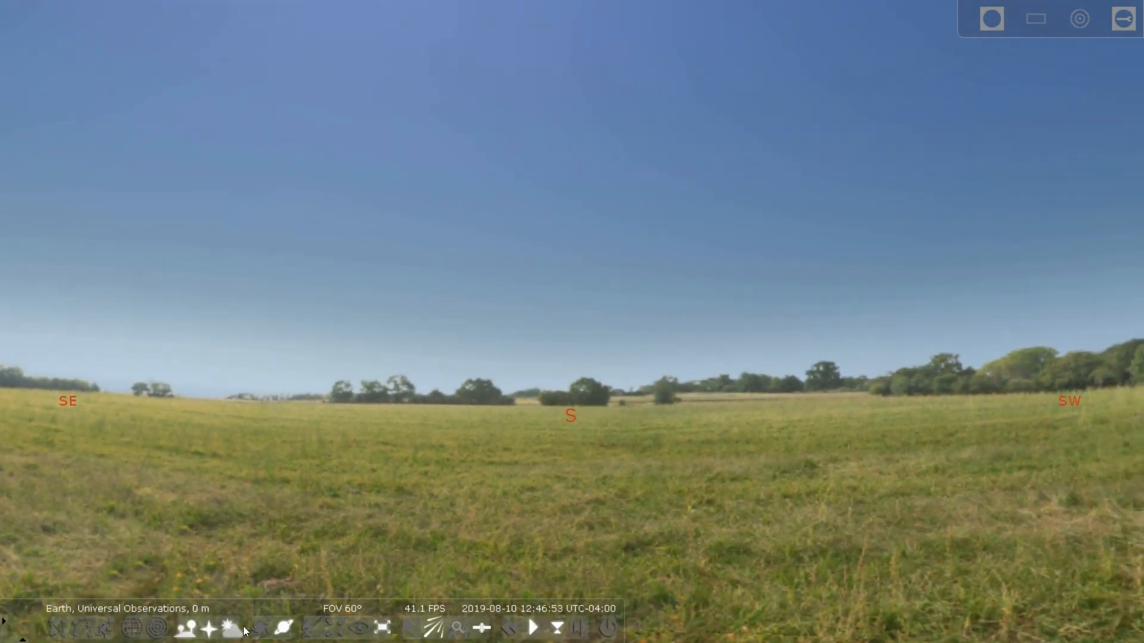
{"action": "left_click", "coordinate": [185, 631]}
{"action": "left_click", "coordinate": [184, 634]}
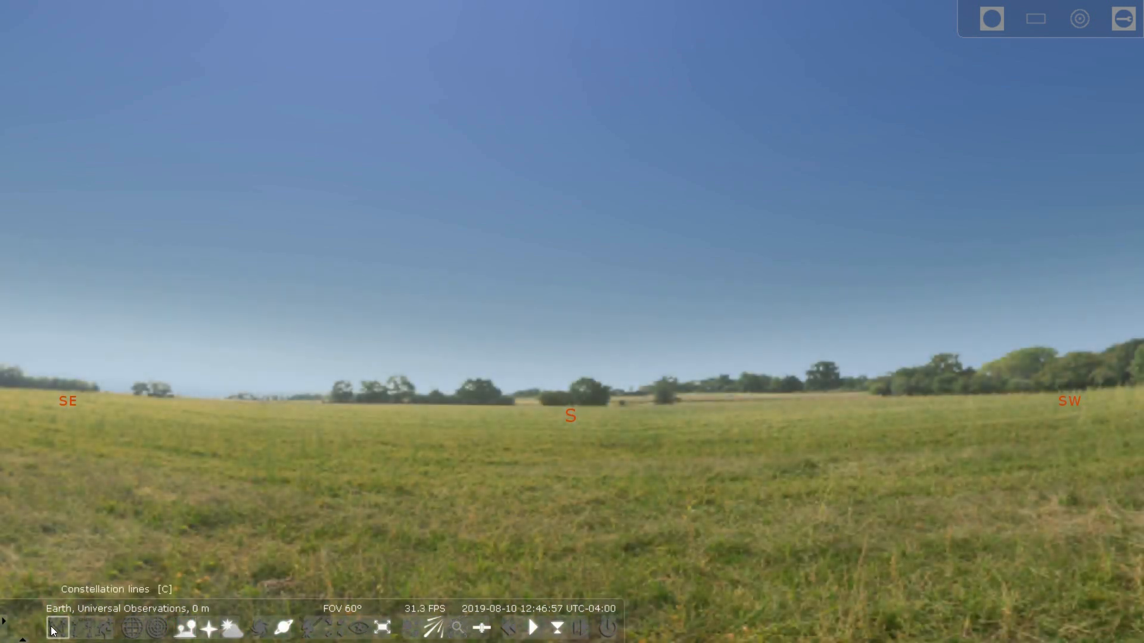
Show the constellation lines, constellation labels, equatorial grid and deep-sky objects.
{"action": "left_click", "coordinate": [53, 631]}
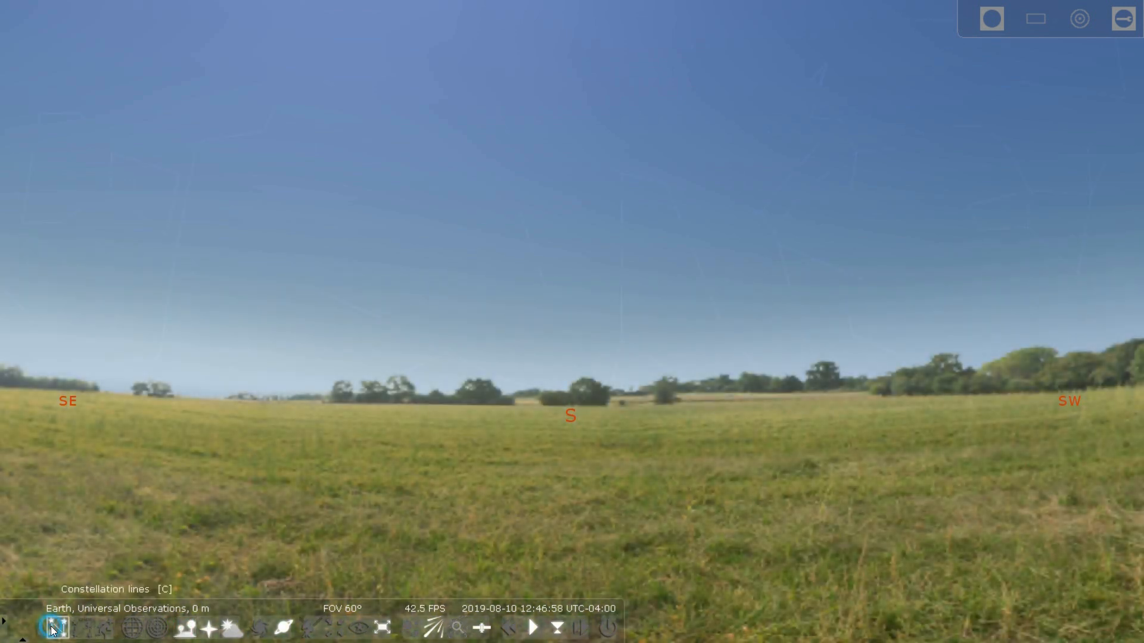
{"action": "left_click", "coordinate": [83, 631]}
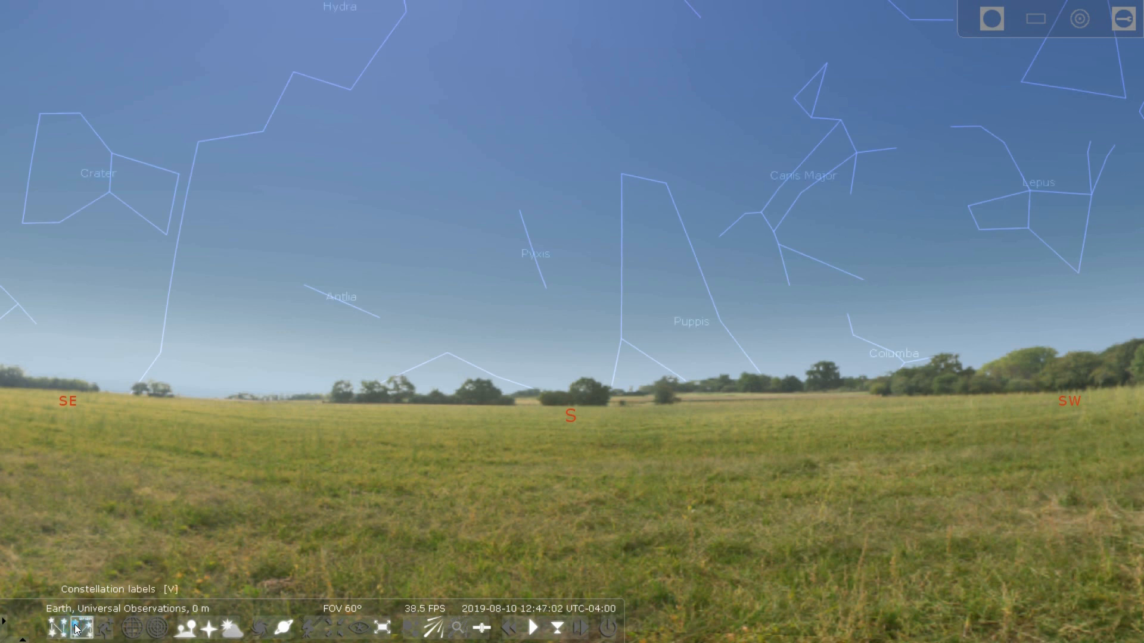
{"action": "left_click", "coordinate": [134, 635]}
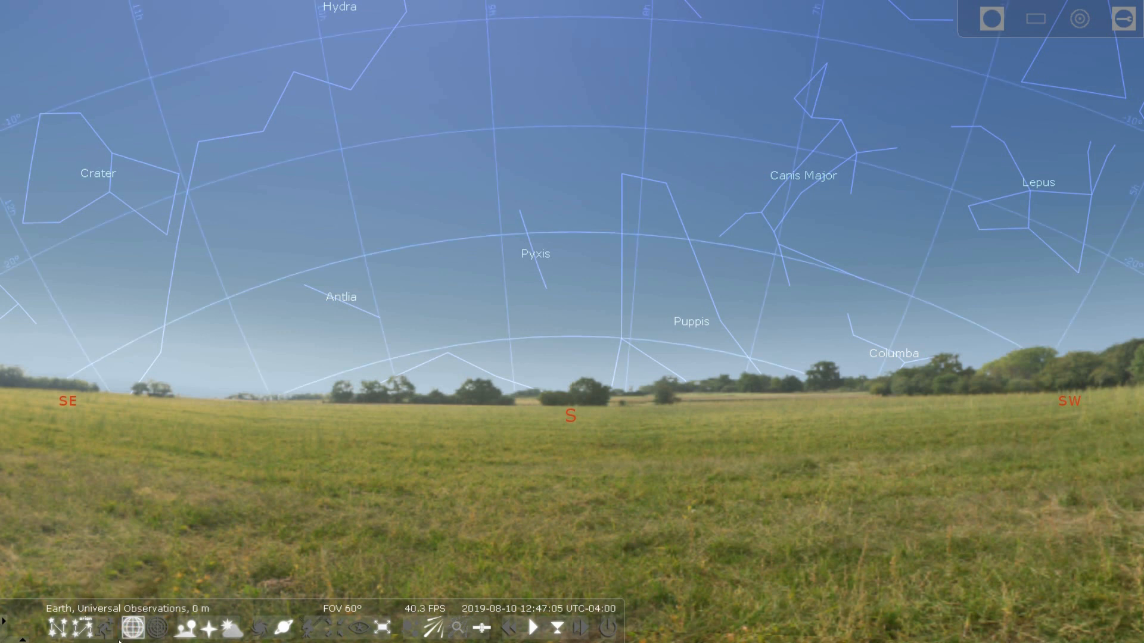
{"action": "left_click", "coordinate": [258, 629]}
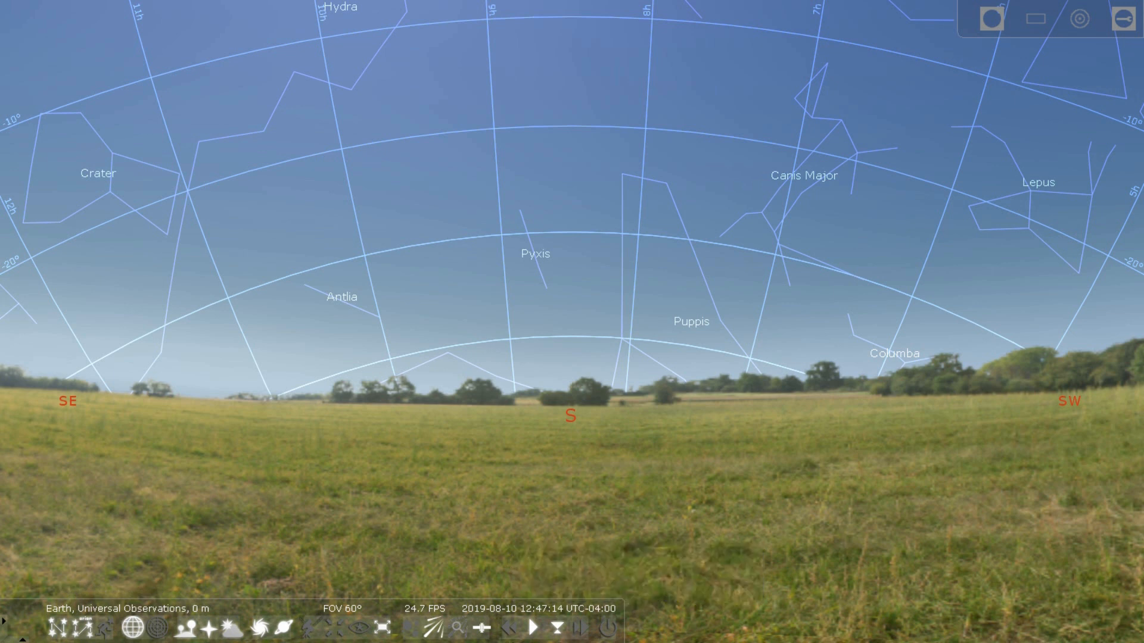
Run the simulated time backwards at increasing speed, and return it to the current moment at normal rate.
{"action": "left_click", "coordinate": [510, 628]}
{"action": "left_click", "coordinate": [510, 628]}
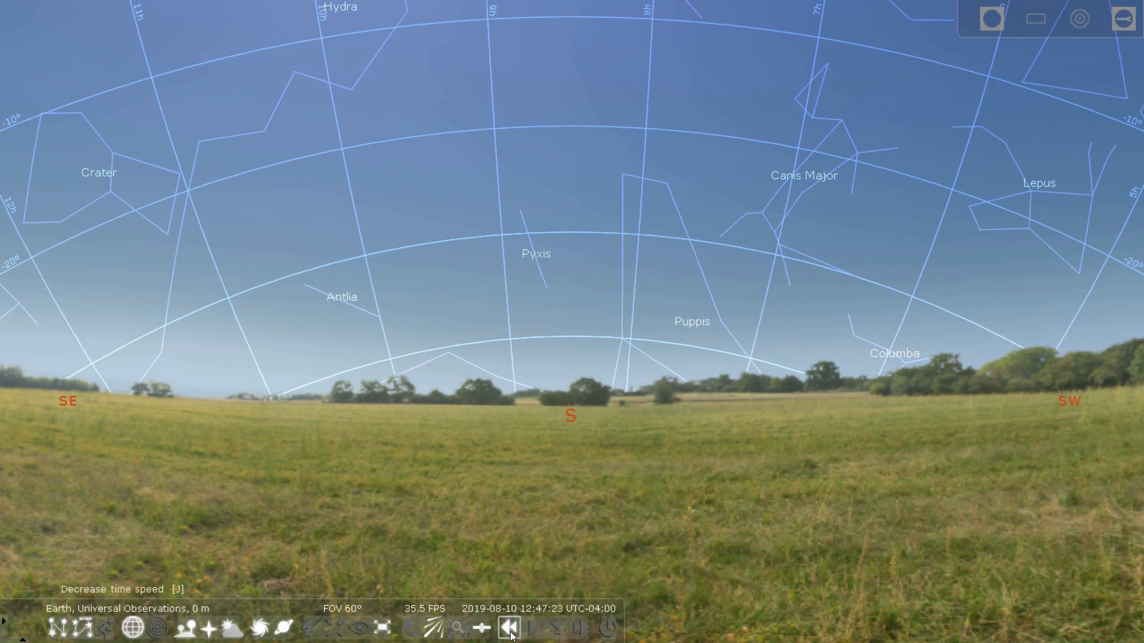
{"action": "left_click", "coordinate": [510, 628]}
{"action": "left_click", "coordinate": [509, 627]}
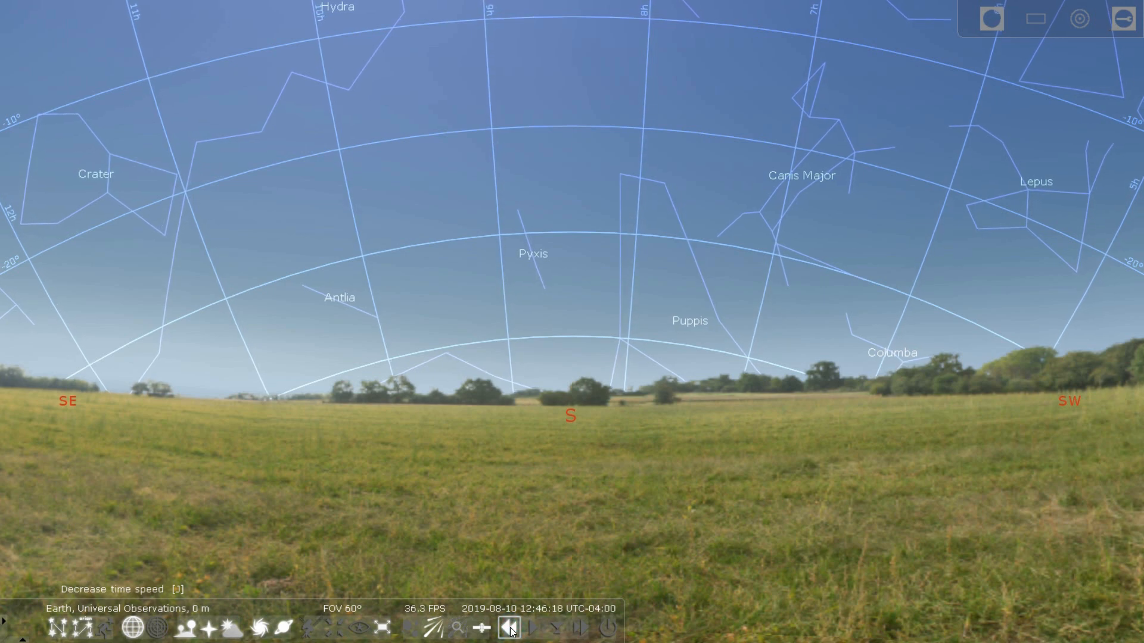
{"action": "left_click", "coordinate": [509, 628]}
{"action": "left_click", "coordinate": [509, 627]}
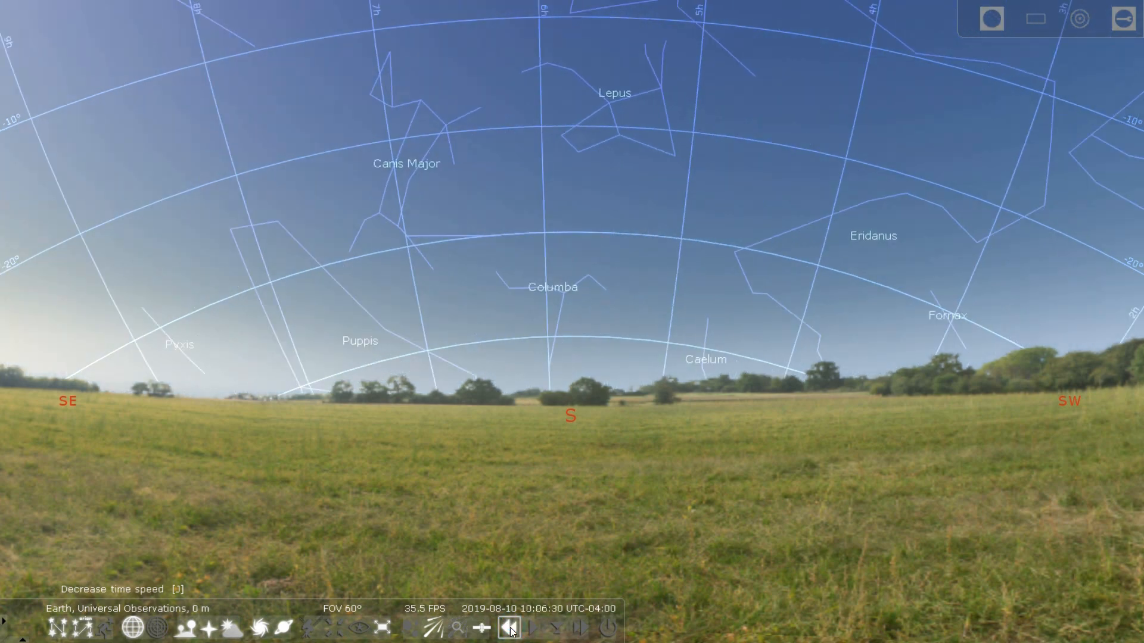
{"action": "left_click", "coordinate": [530, 627]}
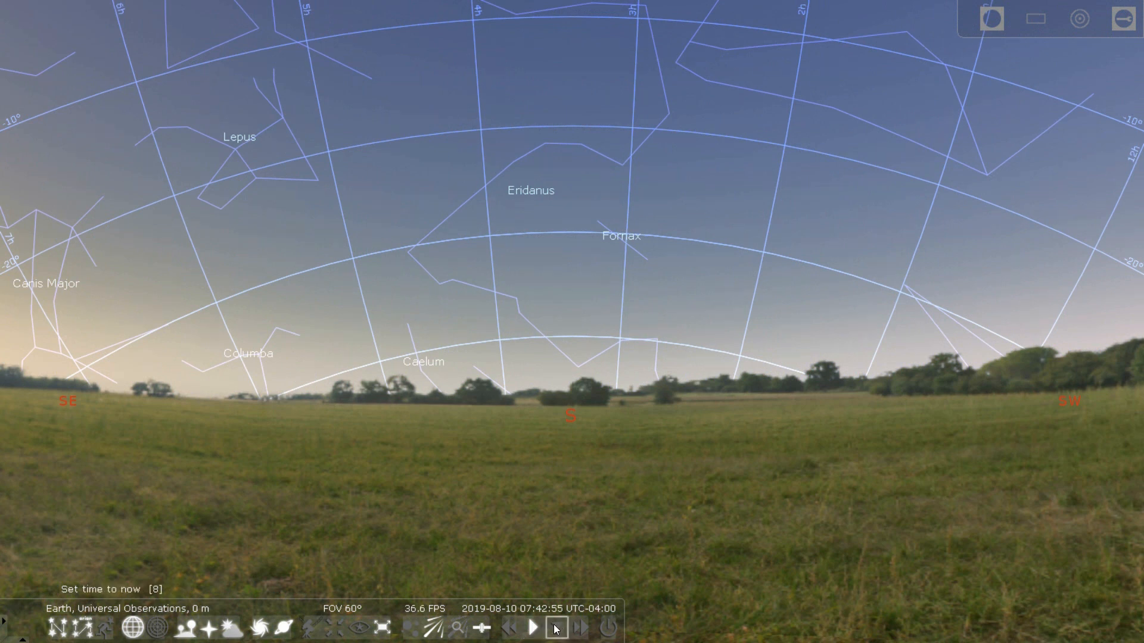
{"action": "left_click", "coordinate": [557, 629]}
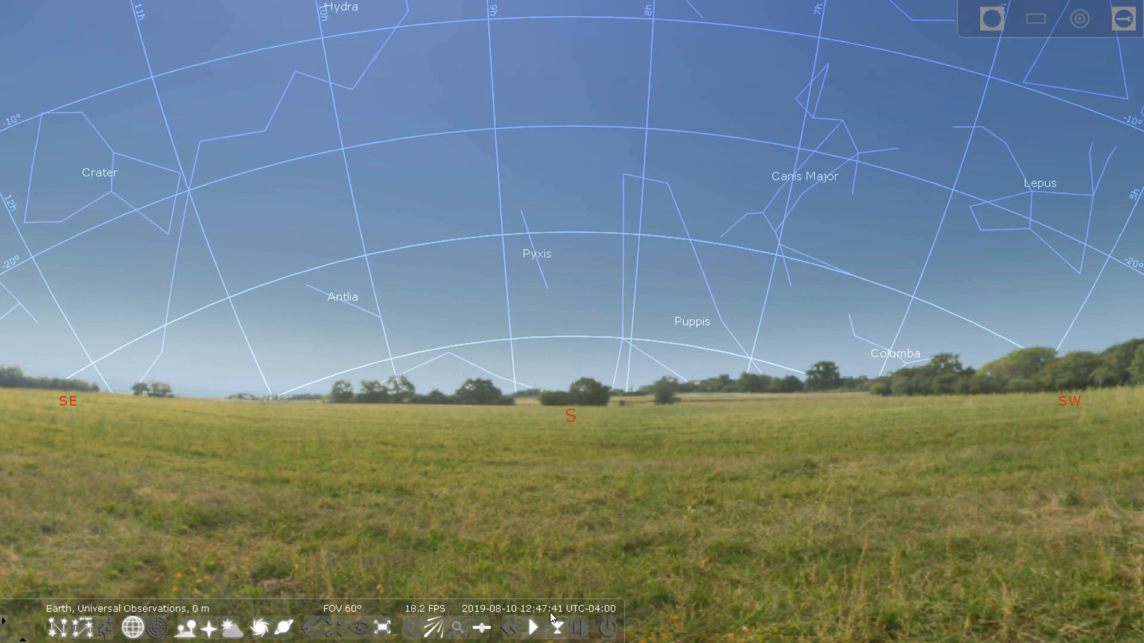
Set the simulation date to 1 August 2019.
{"action": "mouse_move", "coordinate": [2, 303]}
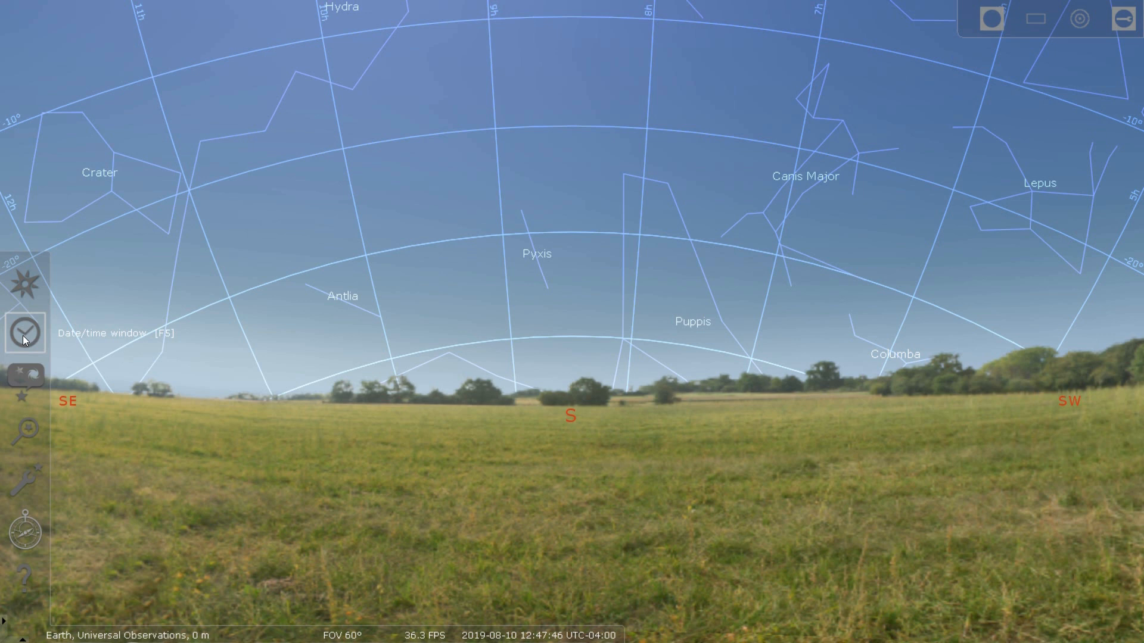
{"action": "left_click", "coordinate": [22, 335]}
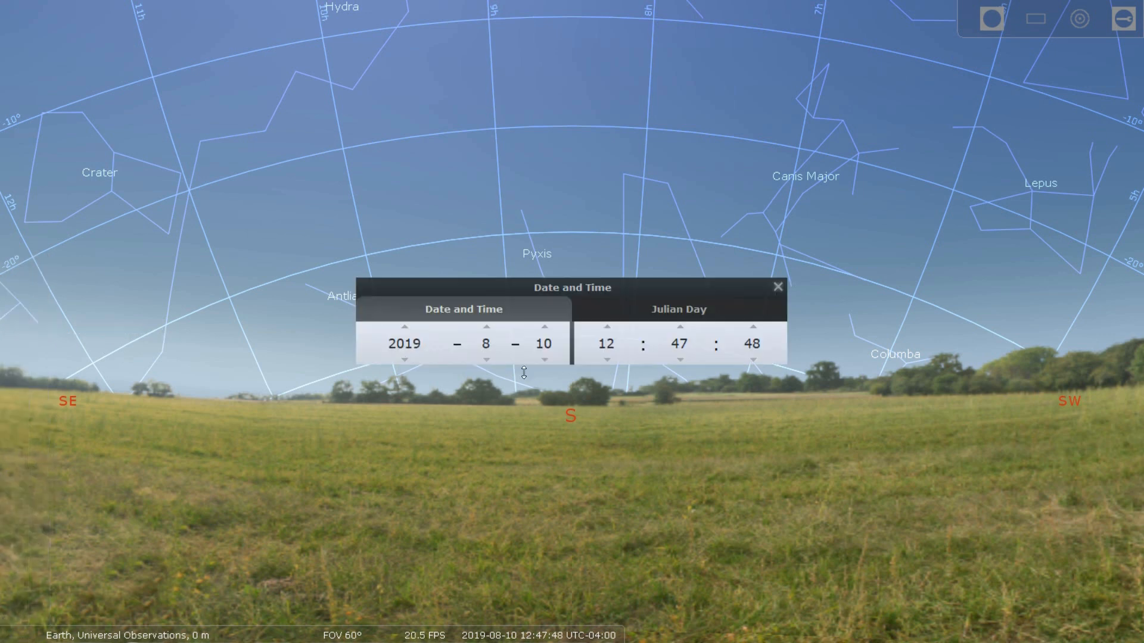
{"action": "left_click", "coordinate": [544, 362]}
{"action": "left_click", "coordinate": [545, 363]}
{"action": "left_click", "coordinate": [544, 363]}
{"action": "left_click", "coordinate": [545, 363]}
{"action": "left_click", "coordinate": [545, 362]}
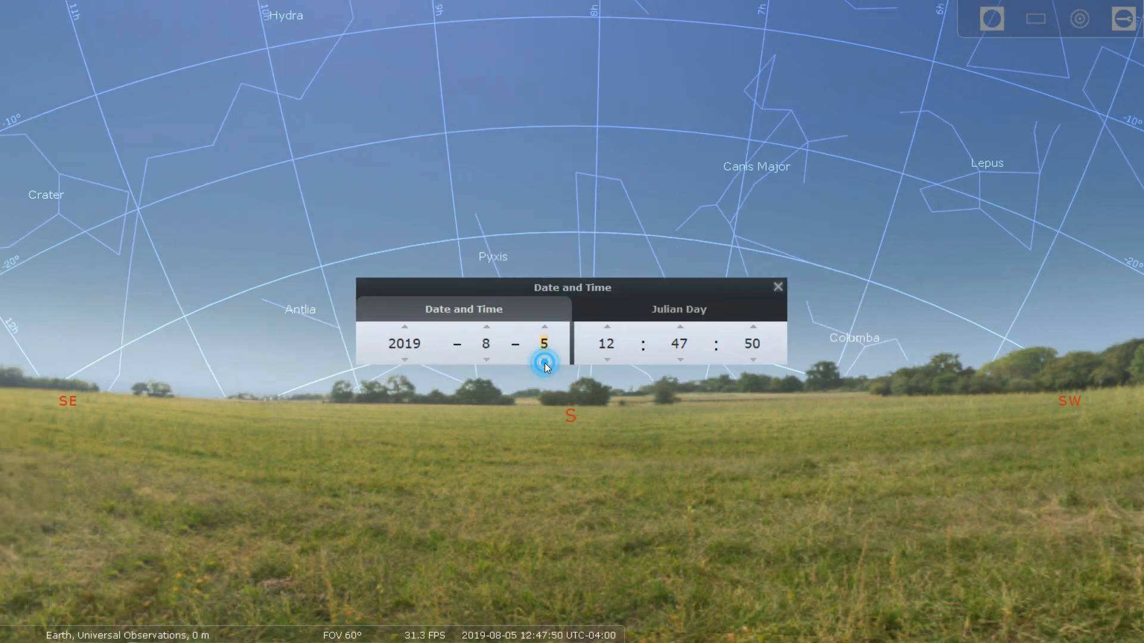
{"action": "left_click", "coordinate": [545, 363]}
{"action": "left_click", "coordinate": [544, 363]}
{"action": "left_click", "coordinate": [544, 364]}
{"action": "left_click", "coordinate": [545, 363]}
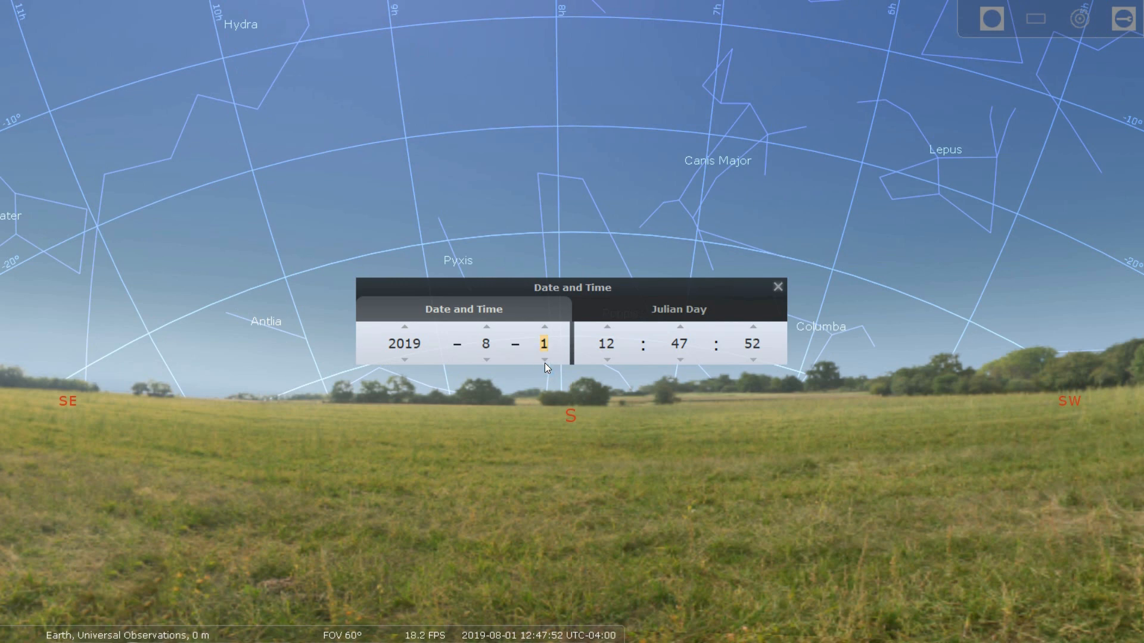
Set the simulation time to 21 hours and 0 minutes, and close the date and time settings.
{"action": "left_click", "coordinate": [607, 324]}
{"action": "left_click", "coordinate": [607, 324]}
{"action": "left_click", "coordinate": [607, 324]}
{"action": "left_click", "coordinate": [607, 325]}
{"action": "left_click", "coordinate": [607, 325]}
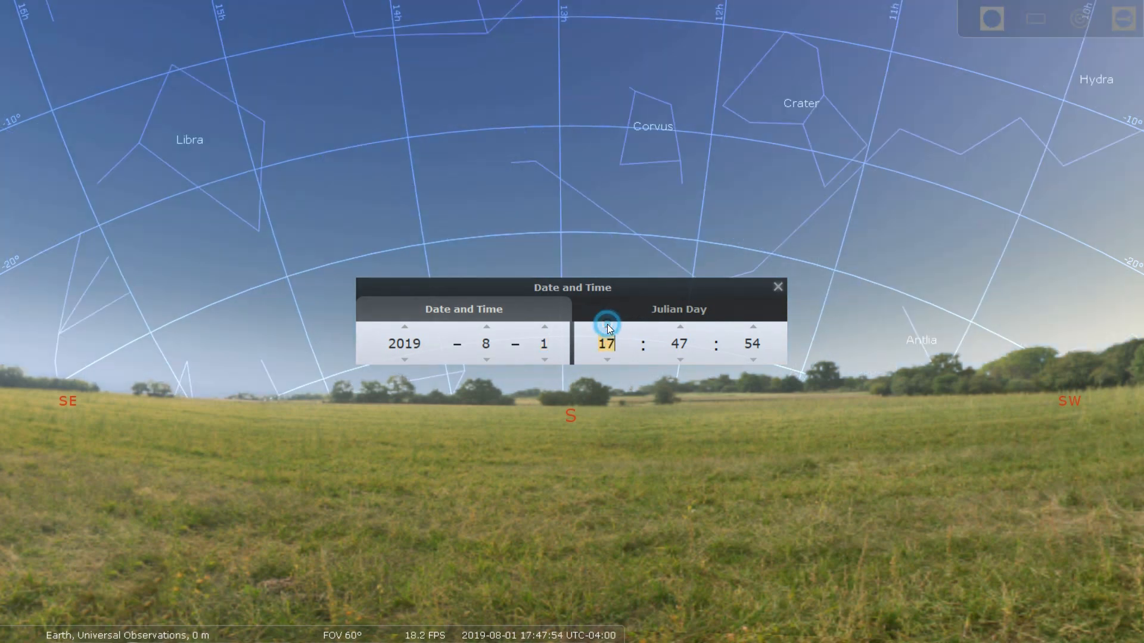
{"action": "left_click", "coordinate": [607, 326]}
{"action": "left_click", "coordinate": [607, 326]}
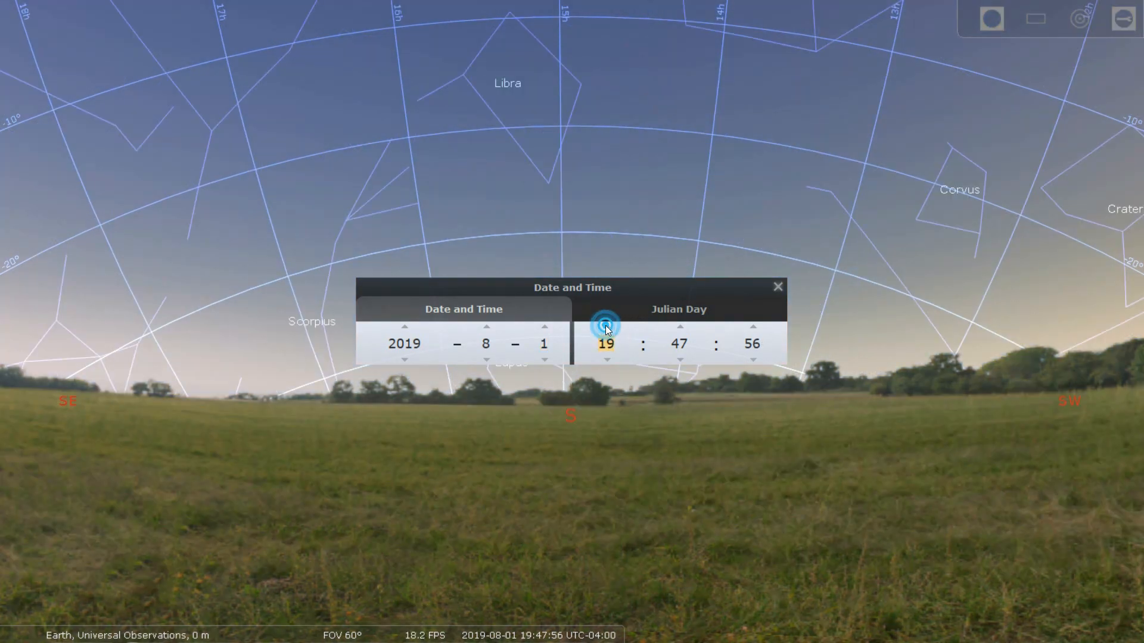
{"action": "left_click", "coordinate": [607, 326]}
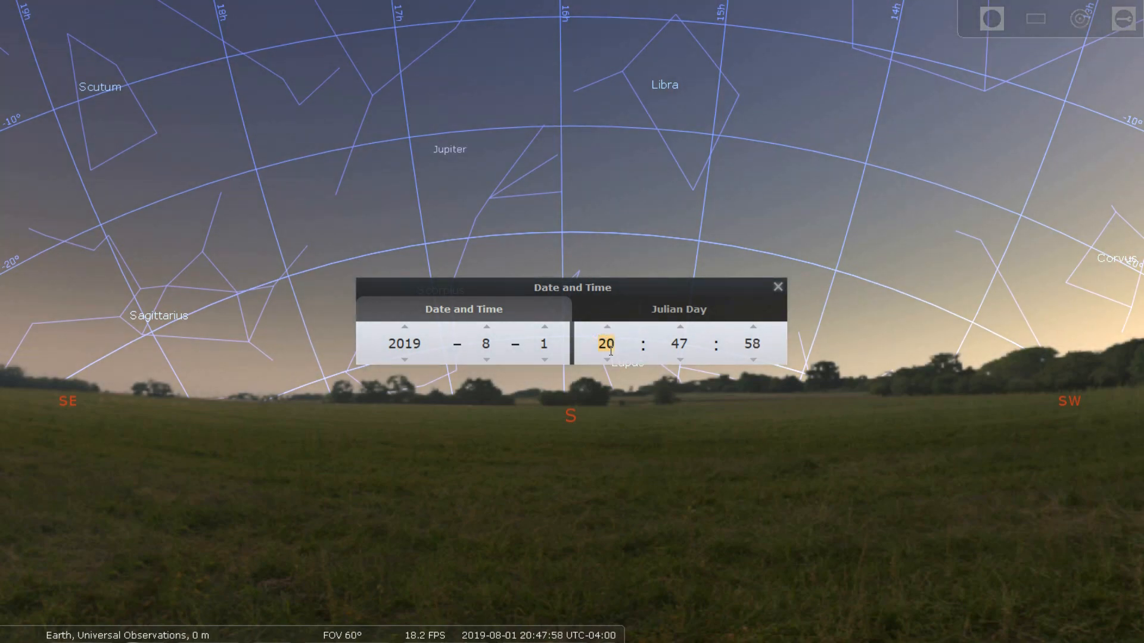
{"action": "left_click", "coordinate": [608, 326]}
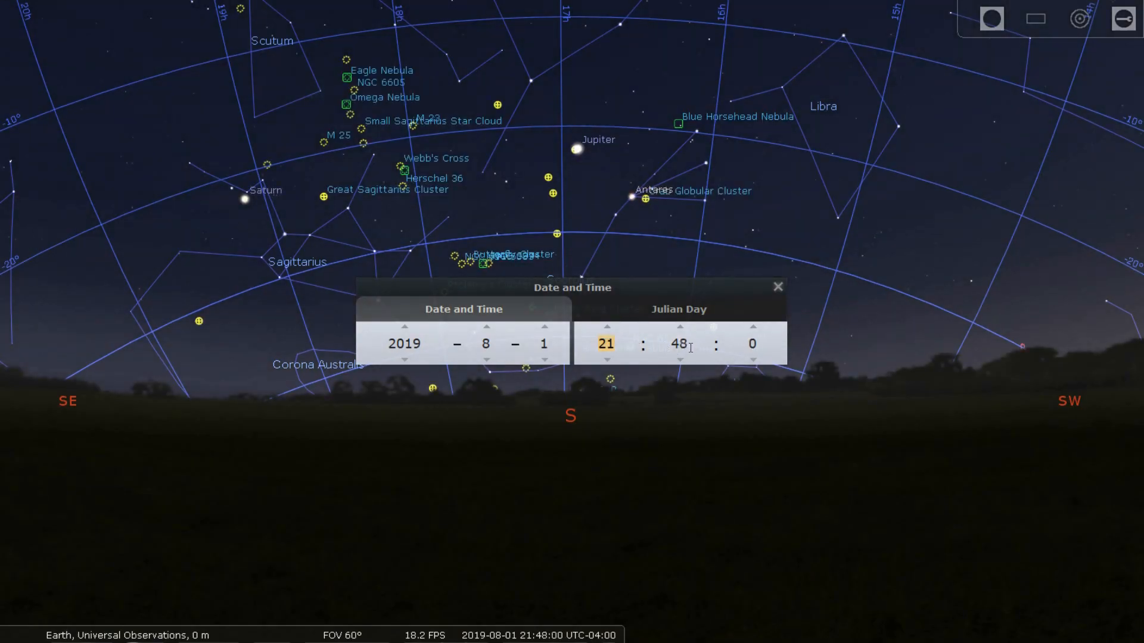
{"action": "left_click", "coordinate": [675, 350]}
{"action": "type", "text": "0"}
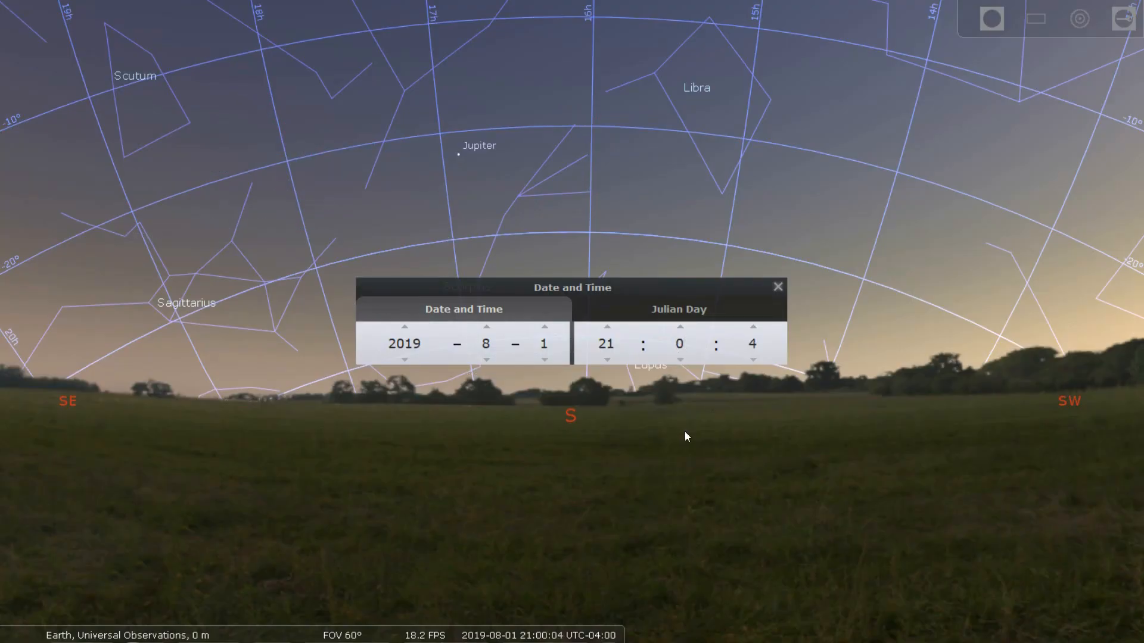
{"action": "left_click", "coordinate": [662, 421]}
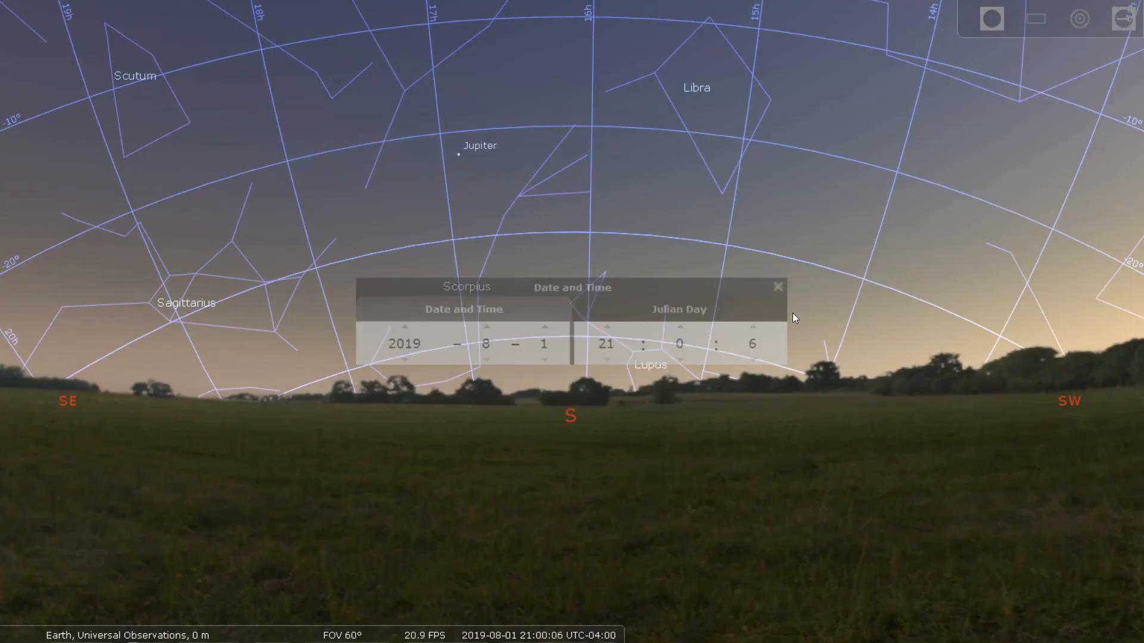
{"action": "left_click", "coordinate": [776, 287]}
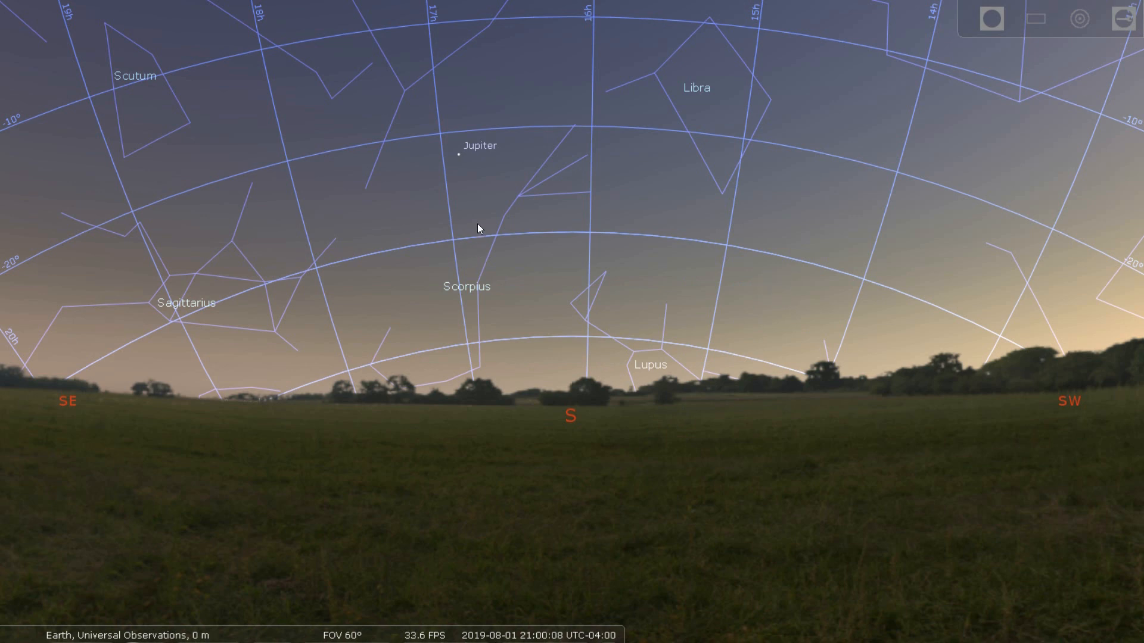
Fast-forward the simulated time to about 21:43 and restore the normal time rate.
{"action": "left_click_drag", "start_coordinate": [562, 236], "coordinate": [548, 400]}
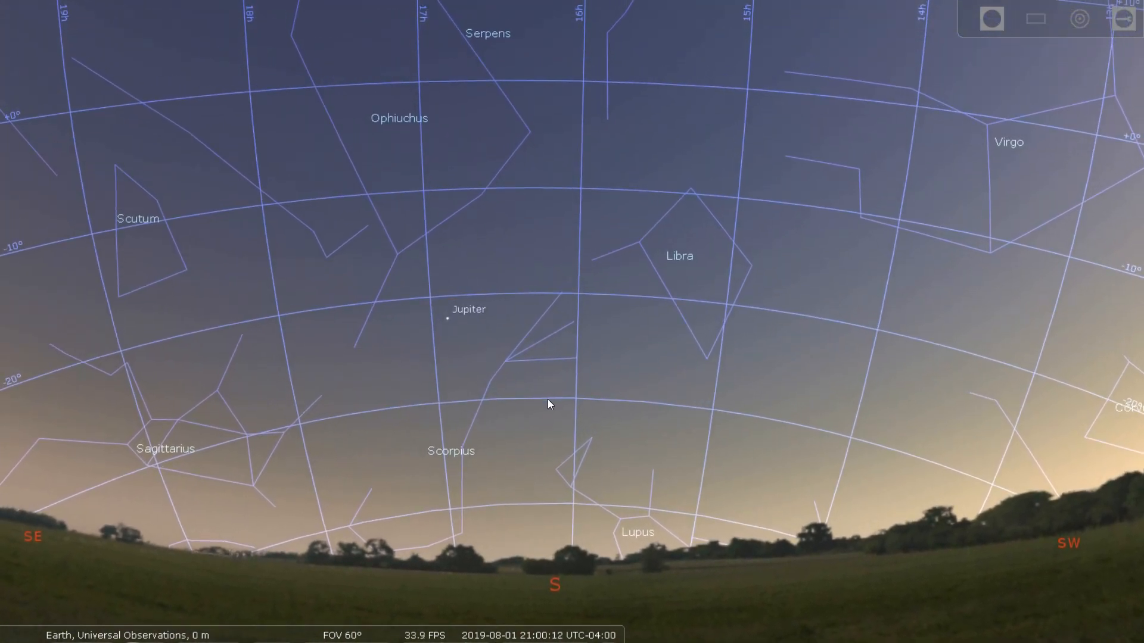
{"action": "mouse_move", "coordinate": [388, 633]}
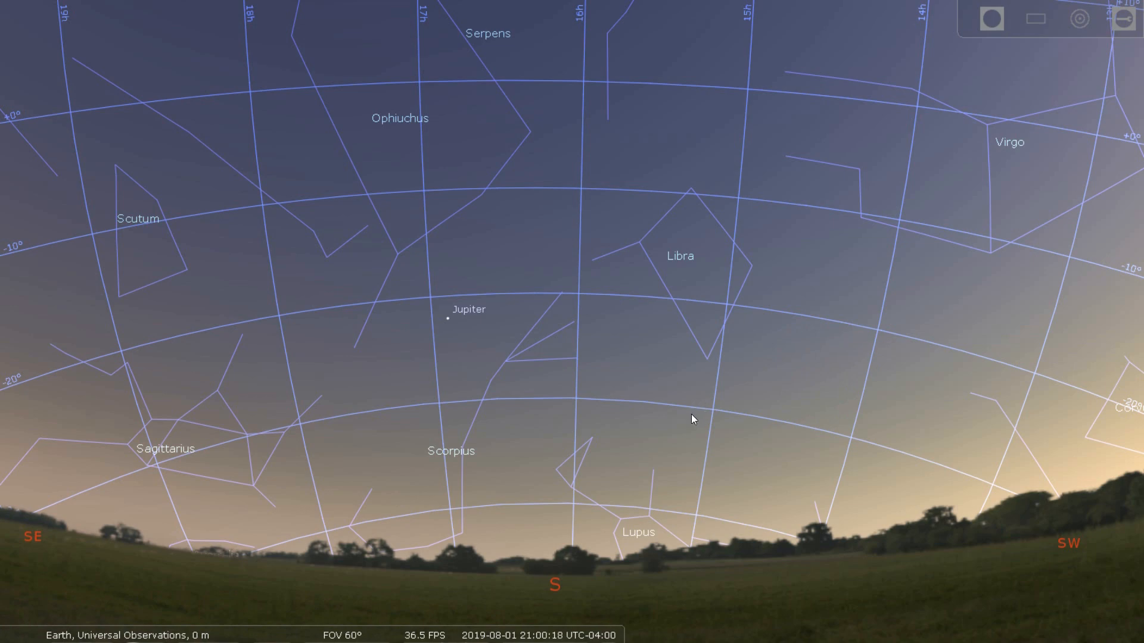
{"action": "mouse_move", "coordinate": [568, 635]}
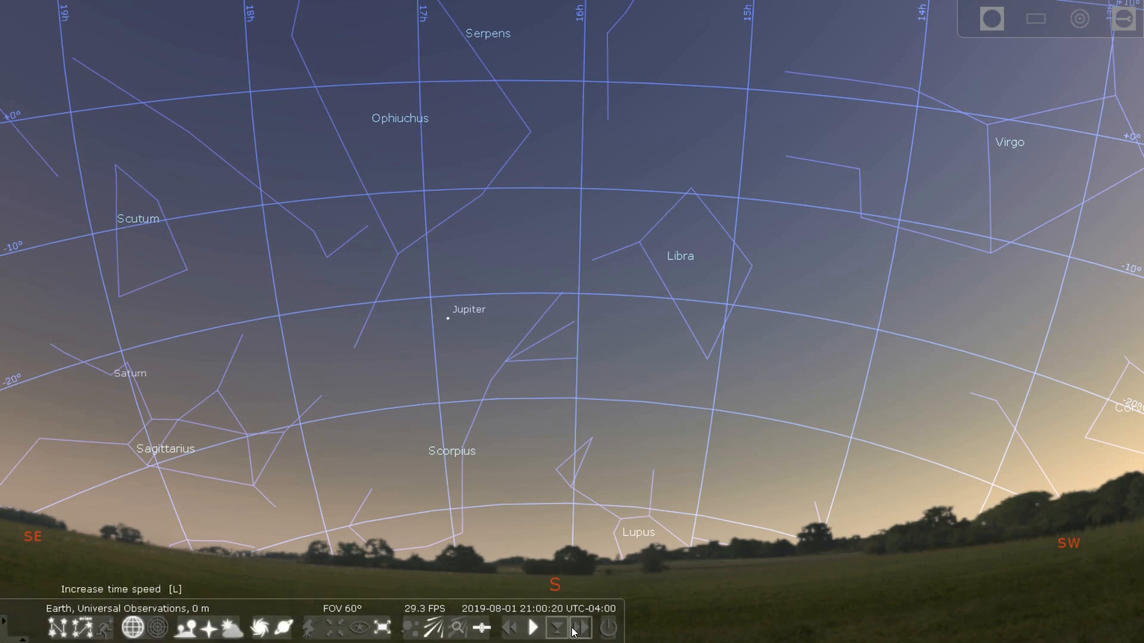
{"action": "left_click", "coordinate": [576, 631]}
{"action": "left_click", "coordinate": [575, 631]}
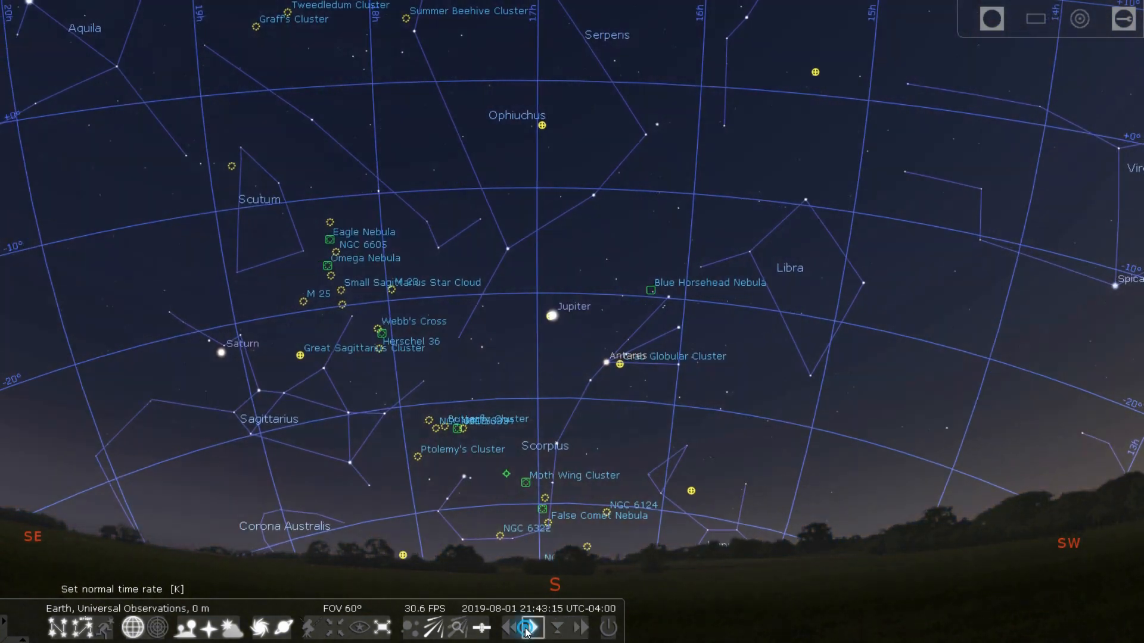
{"action": "left_click", "coordinate": [529, 629]}
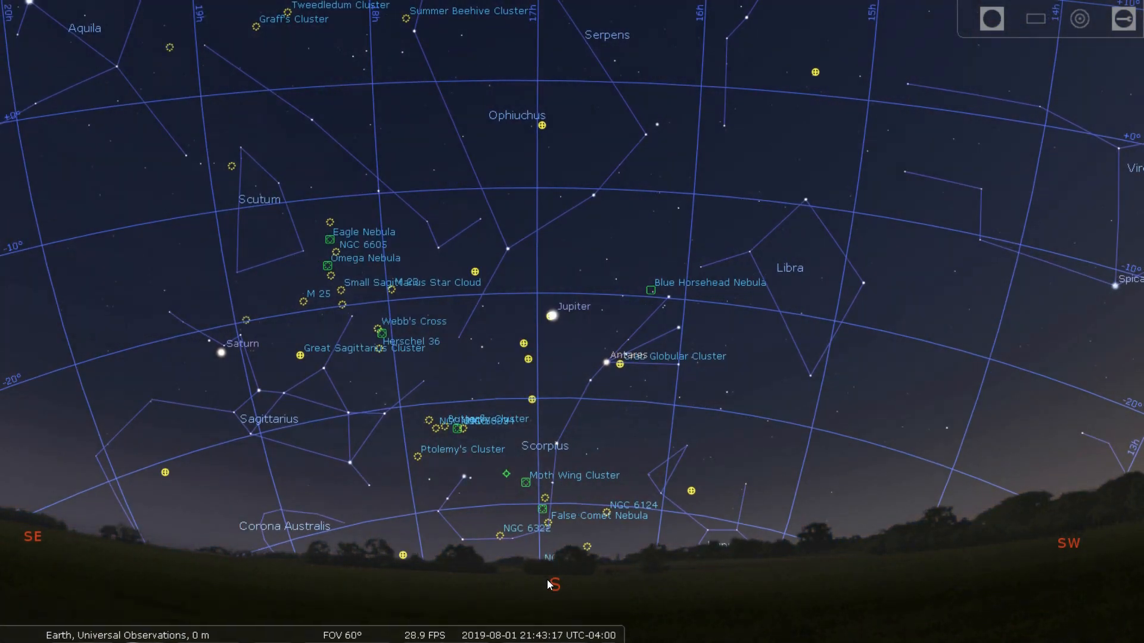
Examine the planets and deep-sky objects around Scorpius and Sagittarius in the southern sky, both close up and in a wider field.
{"action": "left_click_drag", "start_coordinate": [548, 581], "coordinate": [547, 552]}
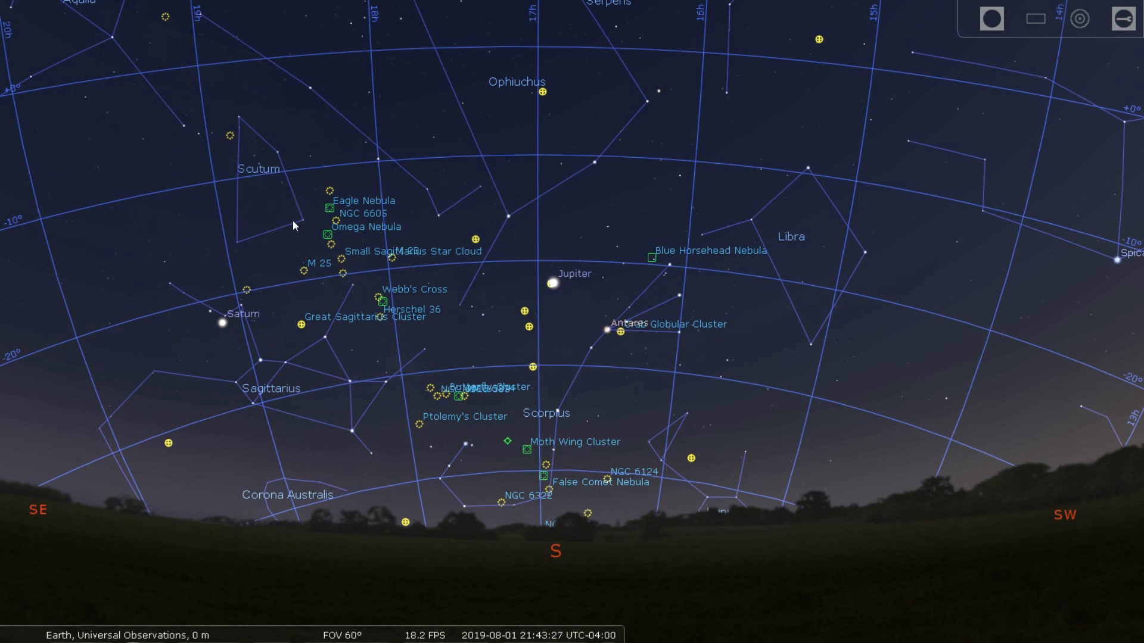
{"action": "scroll", "coordinate": [470, 398], "scroll_direction": "up", "scroll_amount": 3}
{"action": "scroll", "coordinate": [470, 399], "scroll_direction": "up", "scroll_amount": 3}
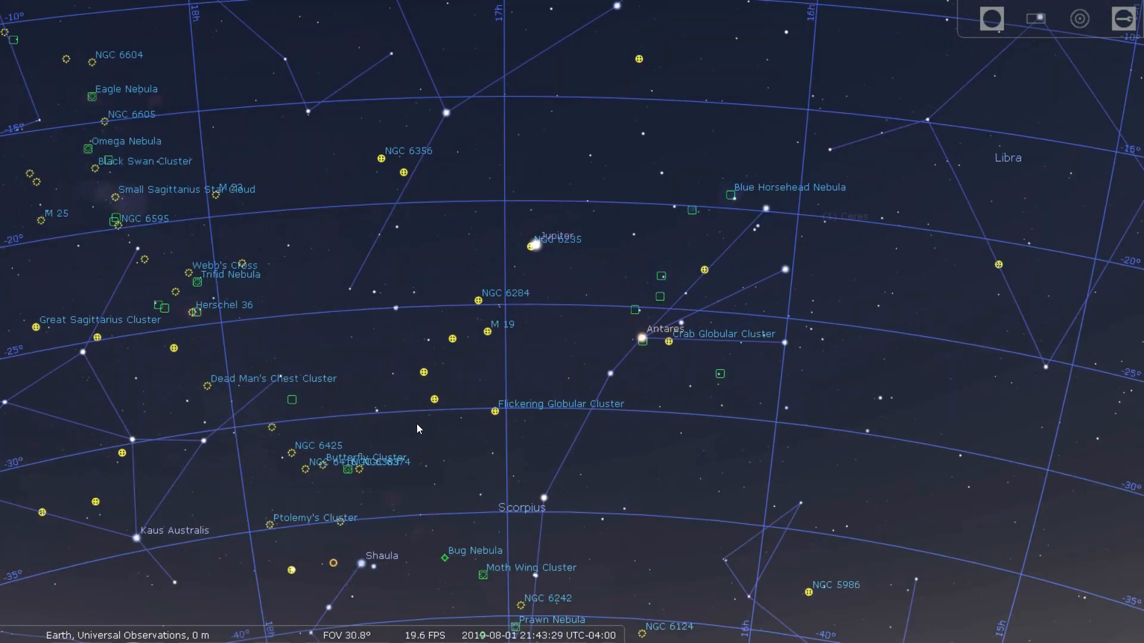
{"action": "scroll", "coordinate": [417, 425], "scroll_direction": "down", "scroll_amount": 3}
{"action": "scroll", "coordinate": [416, 427], "scroll_direction": "down", "scroll_amount": 2}
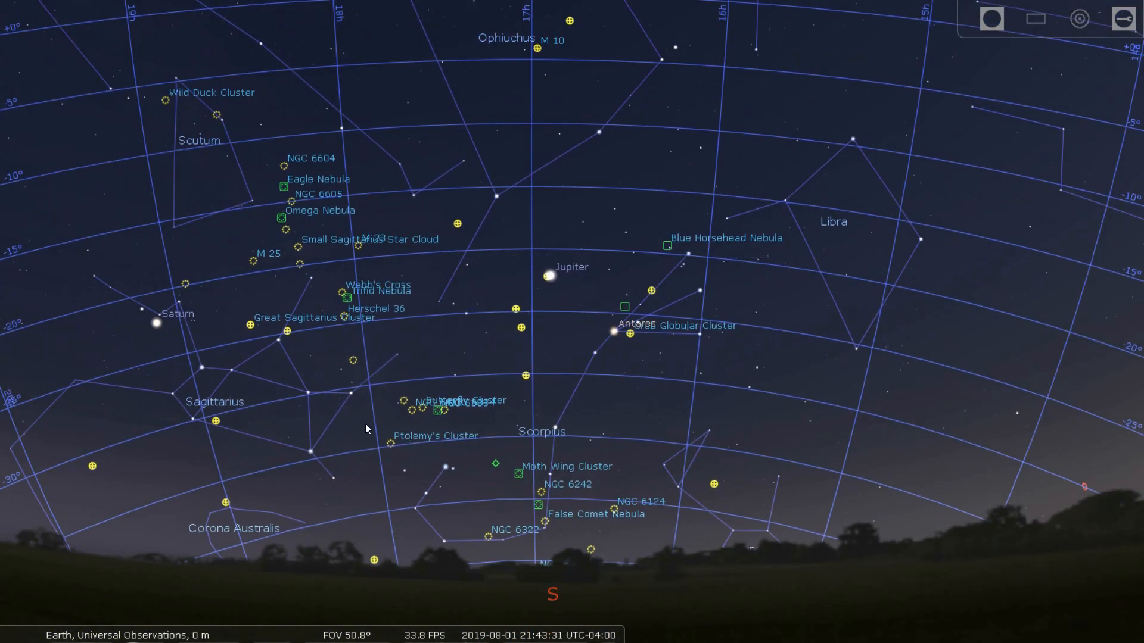
{"action": "scroll", "coordinate": [361, 424], "scroll_direction": "up", "scroll_amount": 2}
{"action": "scroll", "coordinate": [384, 435], "scroll_direction": "up", "scroll_amount": 2}
{"action": "scroll", "coordinate": [378, 439], "scroll_direction": "up", "scroll_amount": 2}
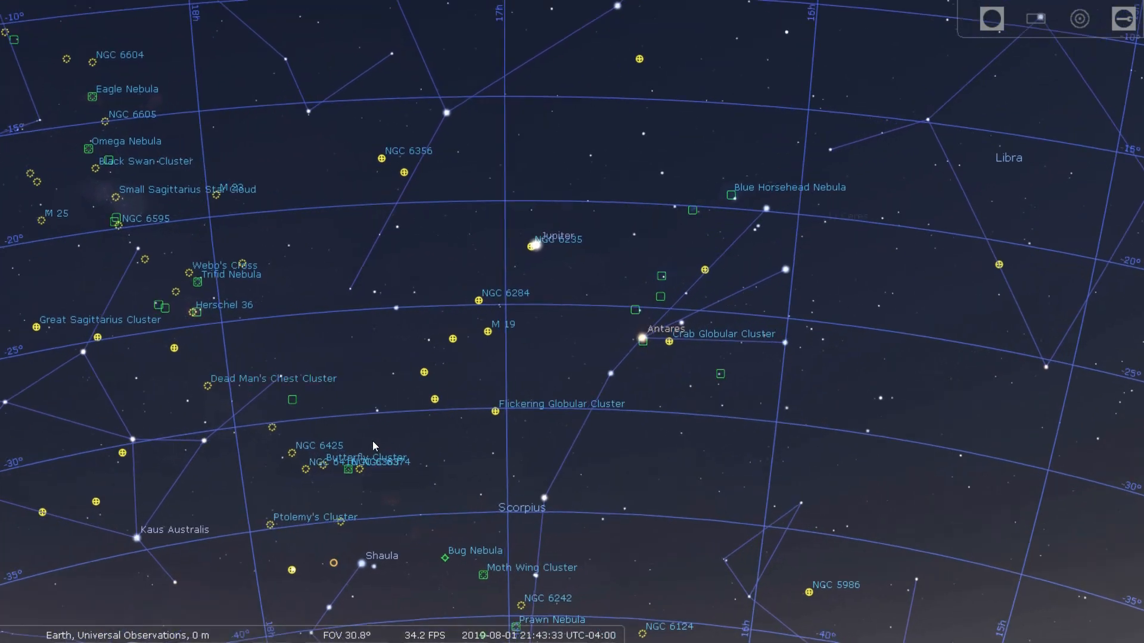
{"action": "scroll", "coordinate": [368, 446], "scroll_direction": "down", "scroll_amount": 3}
{"action": "scroll", "coordinate": [367, 446], "scroll_direction": "down", "scroll_amount": 4}
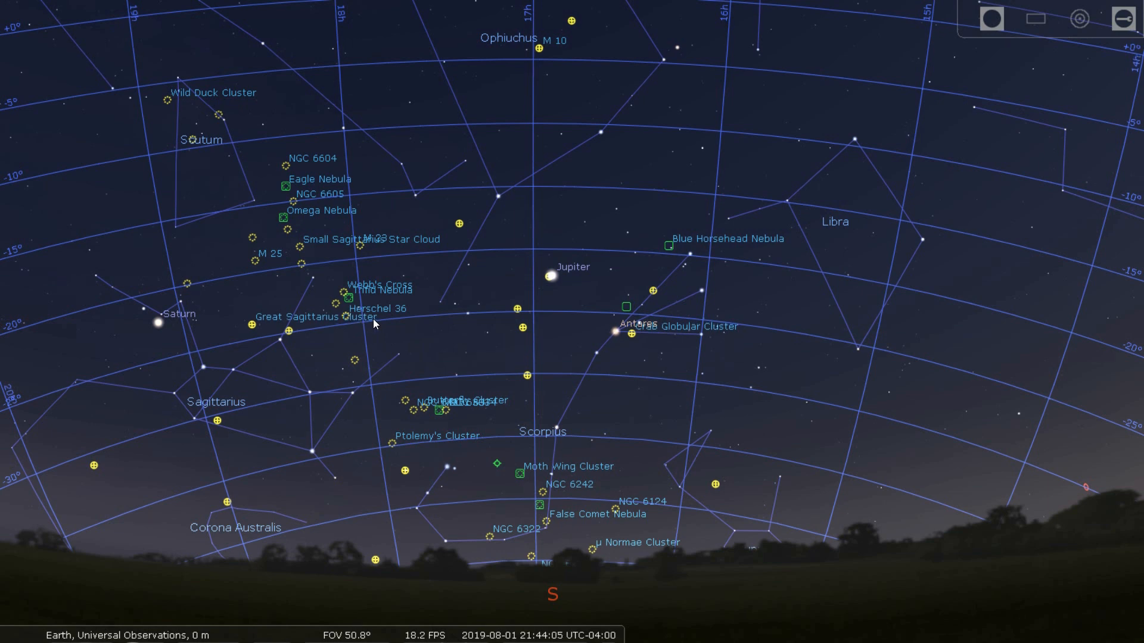
Survey the sky along the horizon from south through east to northeast.
{"action": "left_click", "coordinate": [374, 320]}
{"action": "left_click_drag", "start_coordinate": [374, 318], "coordinate": [806, 227]}
{"action": "left_click_drag", "start_coordinate": [373, 288], "coordinate": [685, 272]}
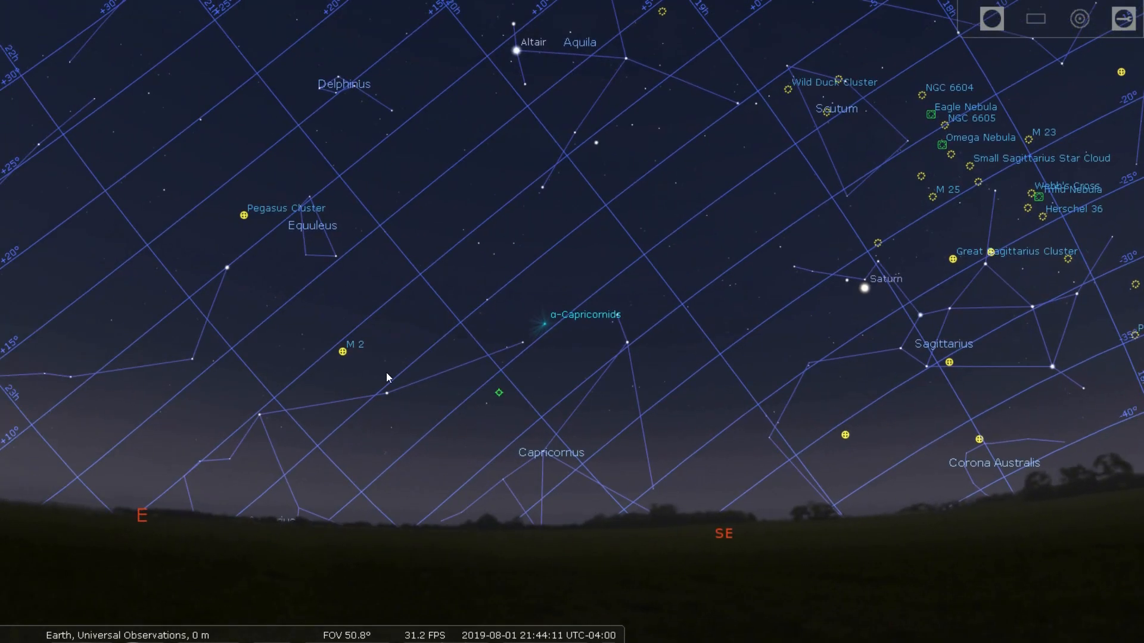
{"action": "left_click_drag", "start_coordinate": [386, 376], "coordinate": [739, 336]}
{"action": "left_click_drag", "start_coordinate": [327, 358], "coordinate": [526, 360]}
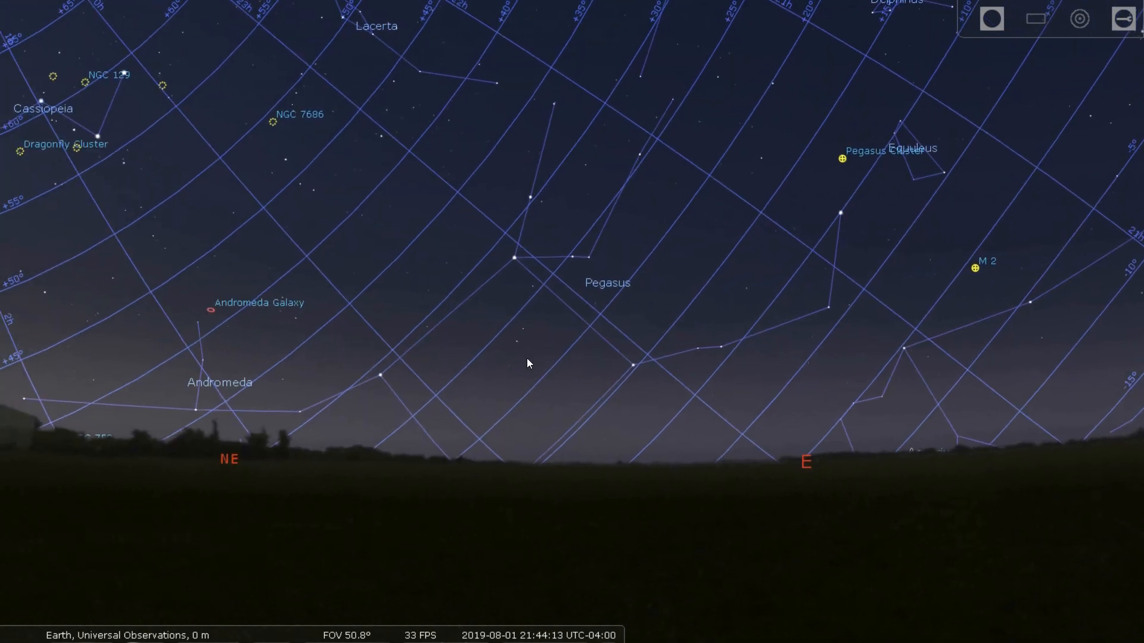
Survey the sky above the horizon from northeast to north, past Andromeda, Cassiopeia and Perseus.
{"action": "left_click_drag", "start_coordinate": [388, 361], "coordinate": [544, 360]}
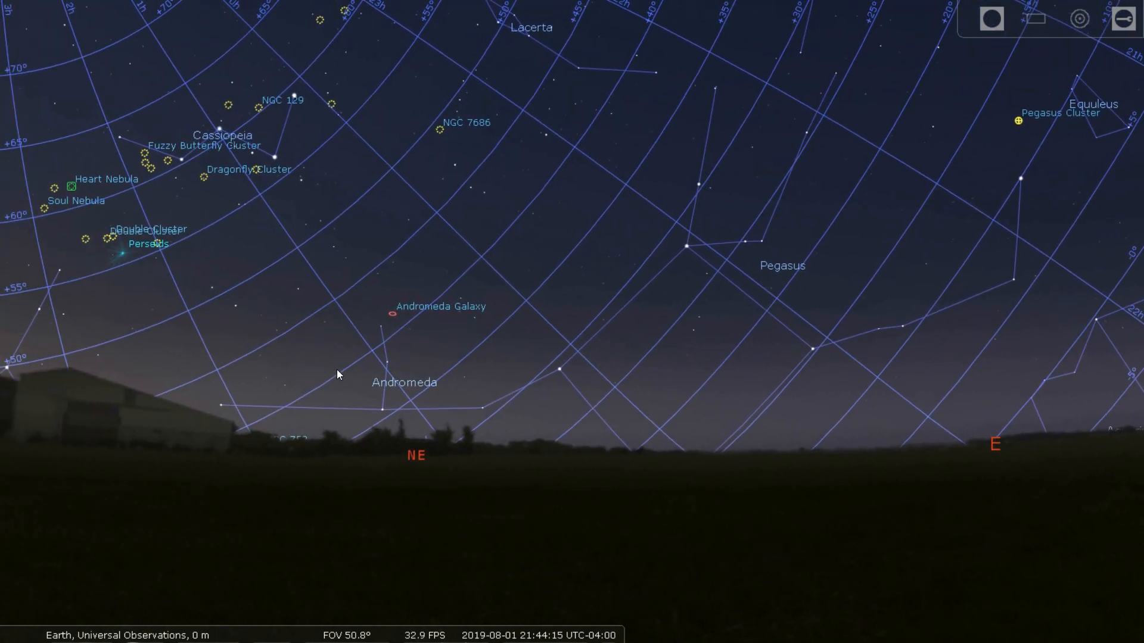
{"action": "left_click_drag", "start_coordinate": [337, 370], "coordinate": [677, 432]}
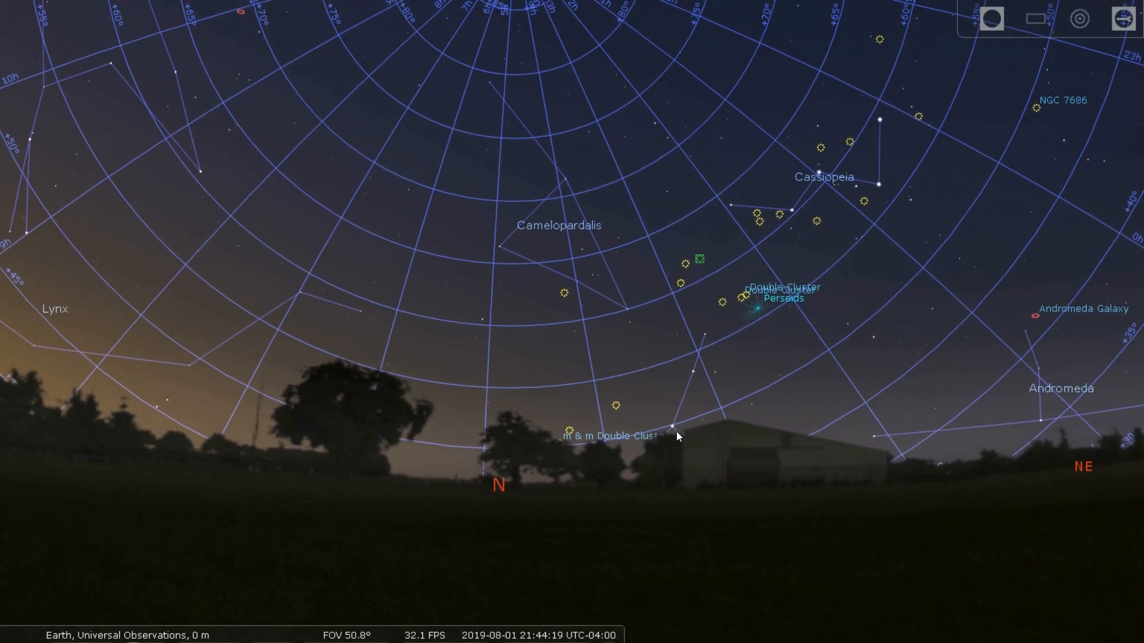
{"action": "left_click_drag", "start_coordinate": [599, 385], "coordinate": [599, 424]}
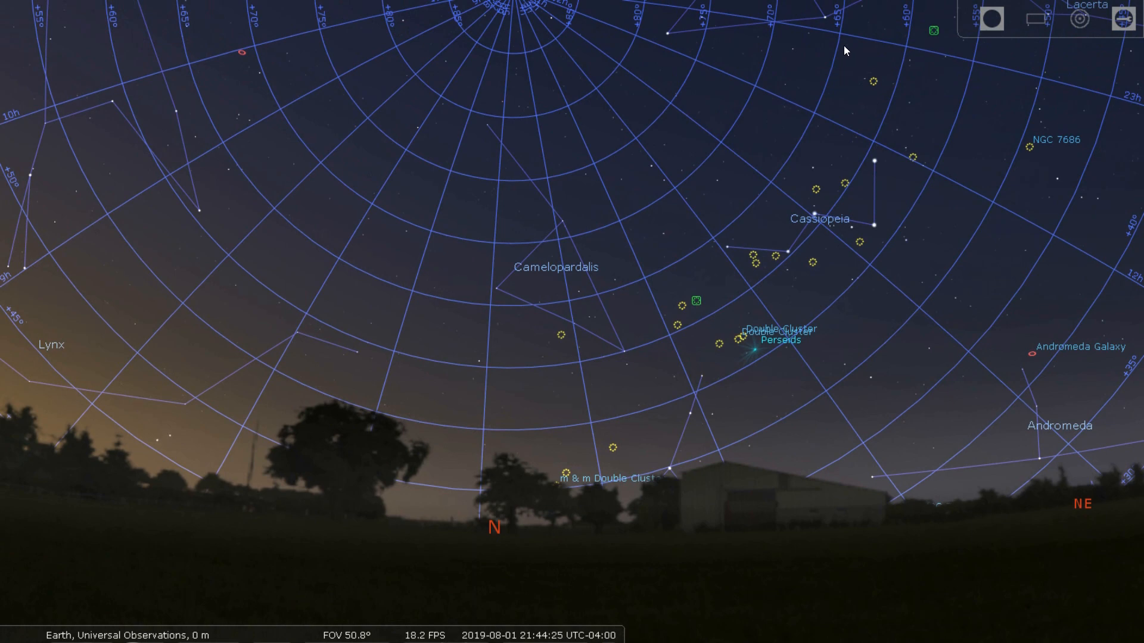
Examine the northern circumpolar sky around the celestial pole, from Camelopardalis and Cassiopeia up to Ursa Minor, Cepheus and Cygnus.
{"action": "left_click_drag", "start_coordinate": [819, 71], "coordinate": [800, 134]}
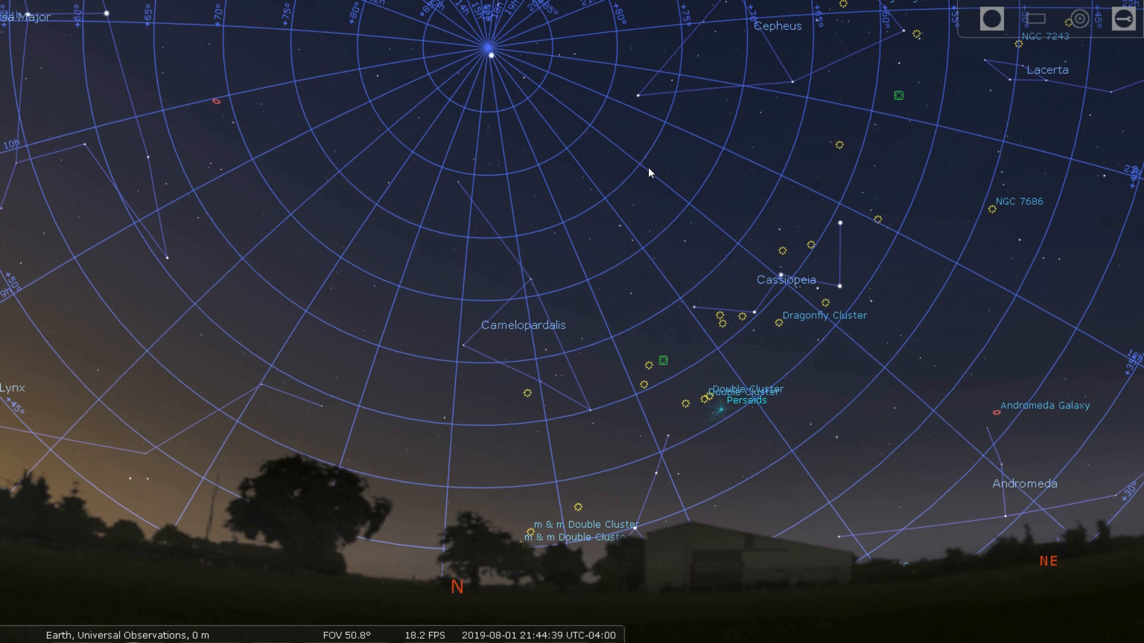
{"action": "left_click_drag", "start_coordinate": [648, 167], "coordinate": [656, 220]}
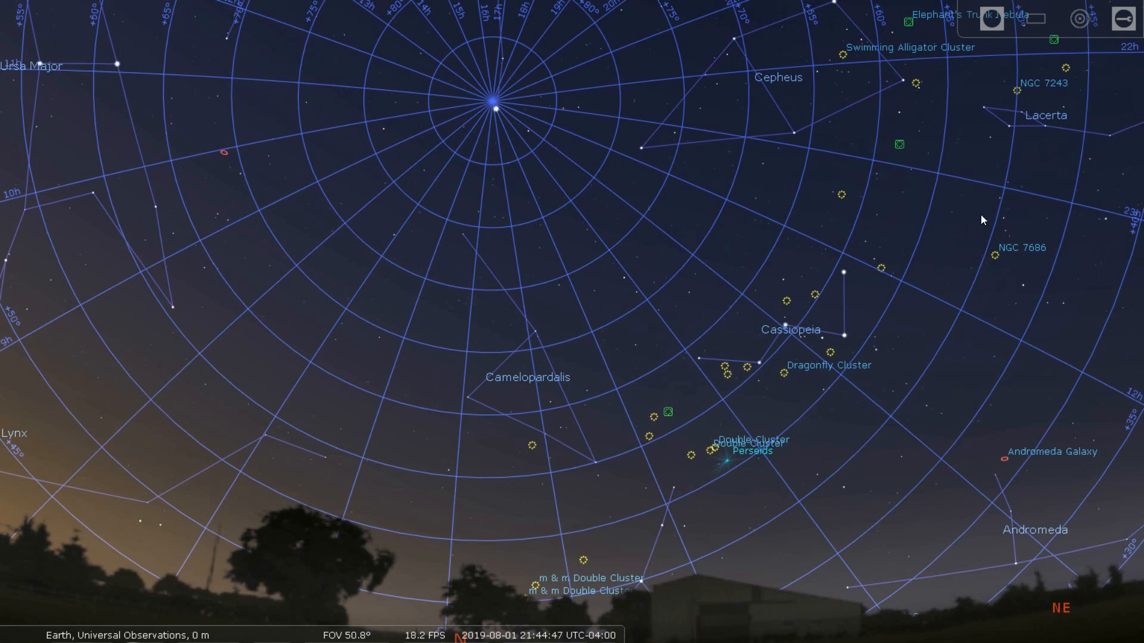
{"action": "left_click_drag", "start_coordinate": [813, 208], "coordinate": [804, 294]}
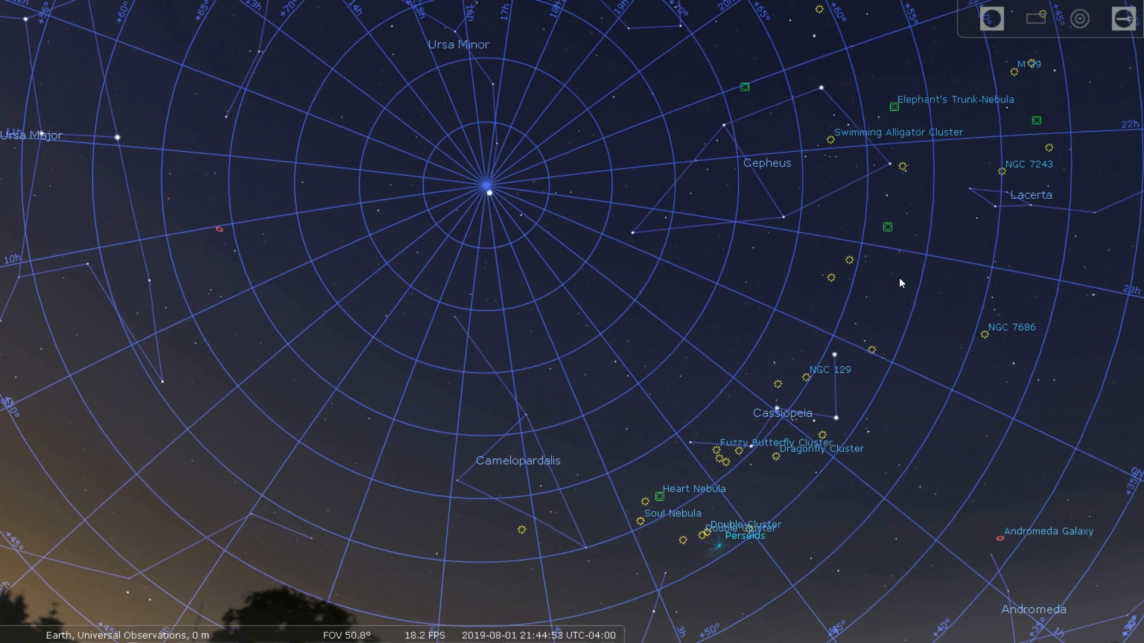
{"action": "left_click_drag", "start_coordinate": [899, 278], "coordinate": [897, 254]}
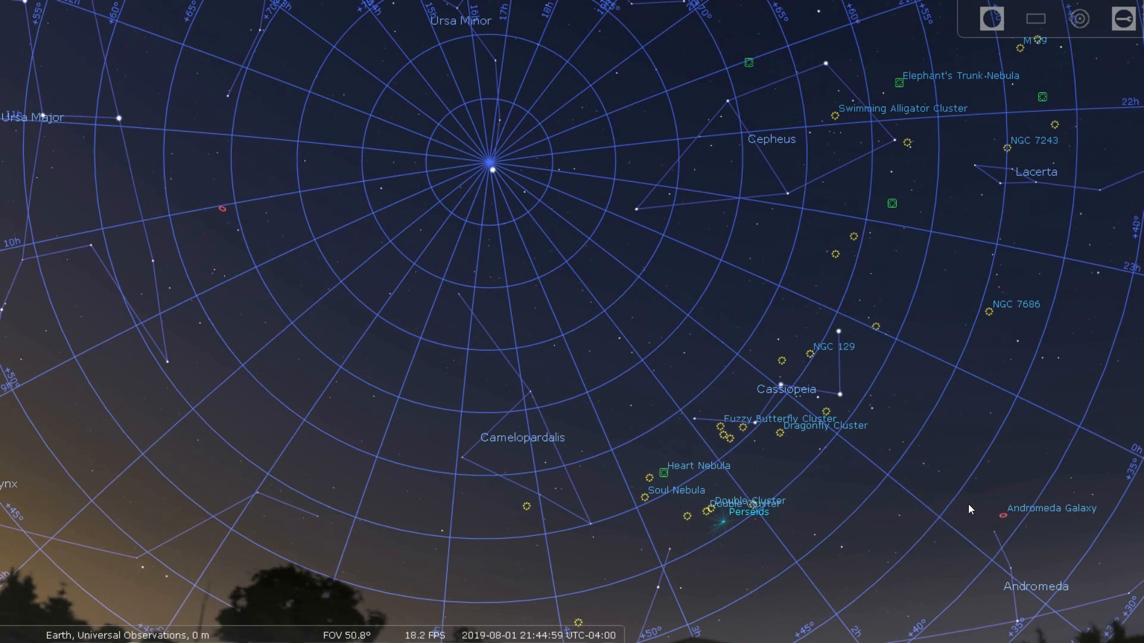
{"action": "left_click_drag", "start_coordinate": [941, 498], "coordinate": [936, 483]}
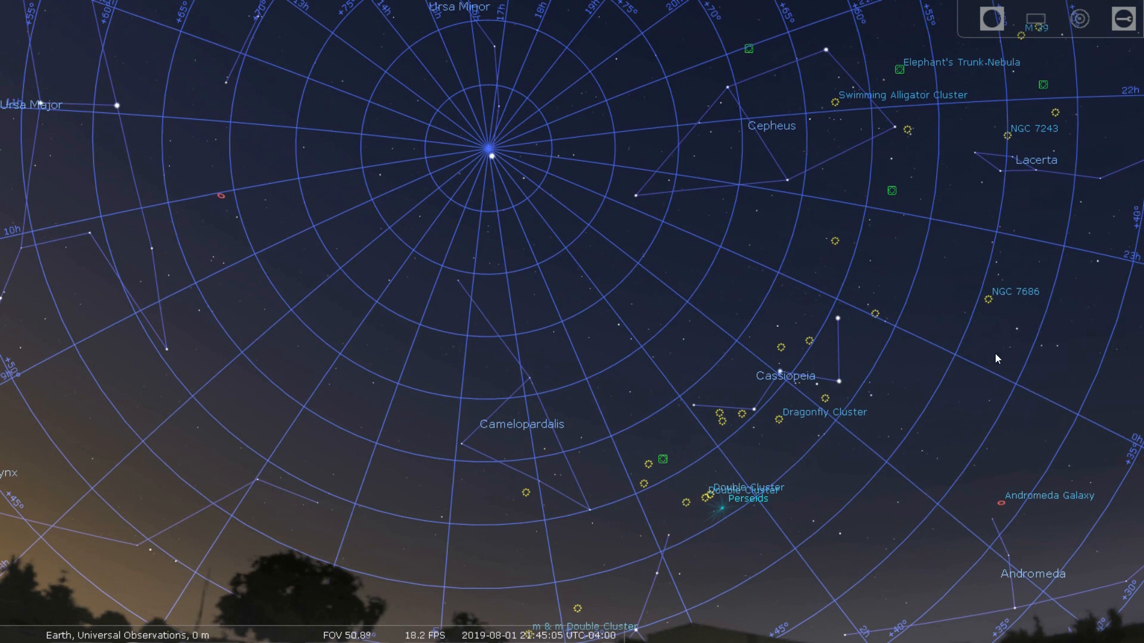
{"action": "left_click_drag", "start_coordinate": [920, 278], "coordinate": [912, 432]}
{"action": "left_click_drag", "start_coordinate": [878, 363], "coordinate": [852, 436]}
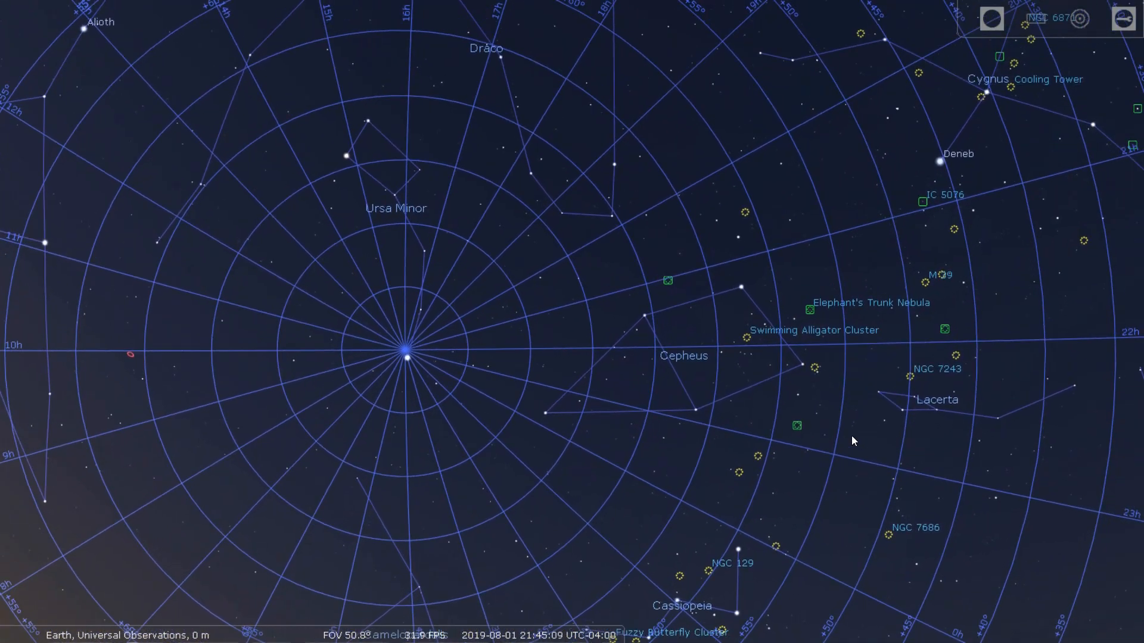
{"action": "left_click_drag", "start_coordinate": [967, 298], "coordinate": [938, 297]}
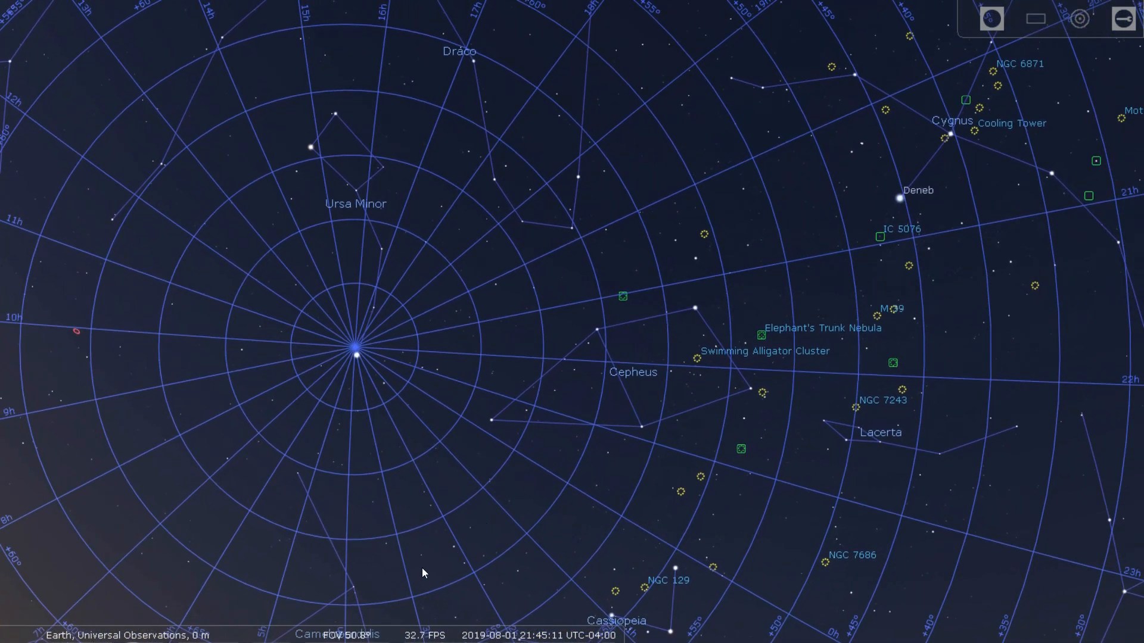
Look closely at Cepheus and follow the star field past the Elephant's Trunk Nebula to the M 39 area in Cygnus.
{"action": "scroll", "coordinate": [540, 475], "scroll_direction": "up", "scroll_amount": 5}
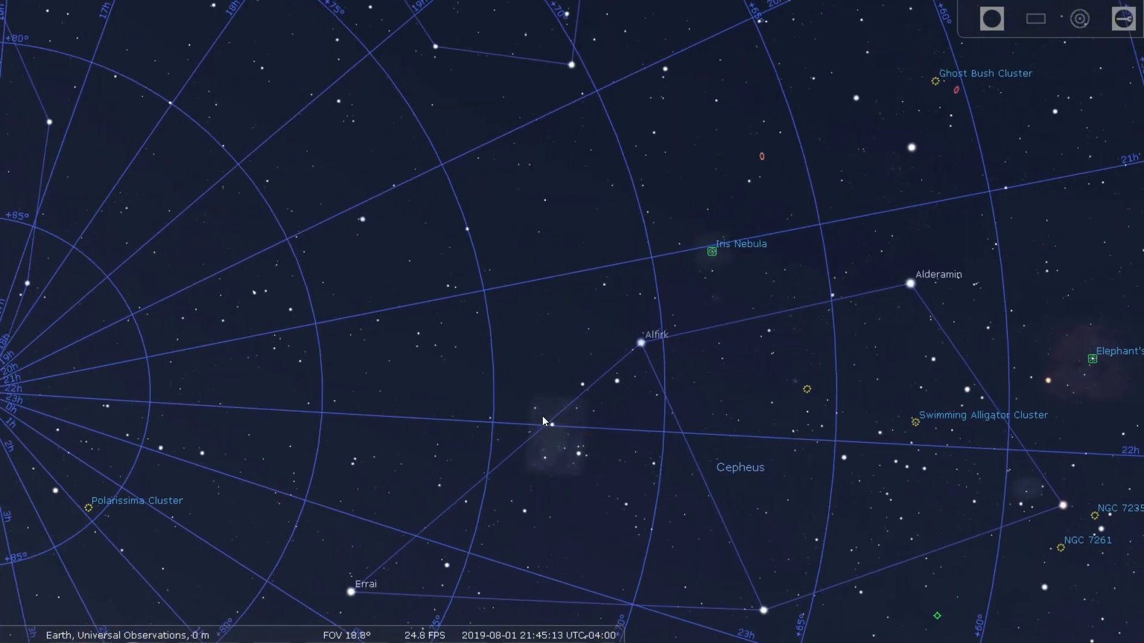
{"action": "left_click_drag", "start_coordinate": [709, 286], "coordinate": [331, 194]}
{"action": "left_click_drag", "start_coordinate": [701, 338], "coordinate": [475, 287]}
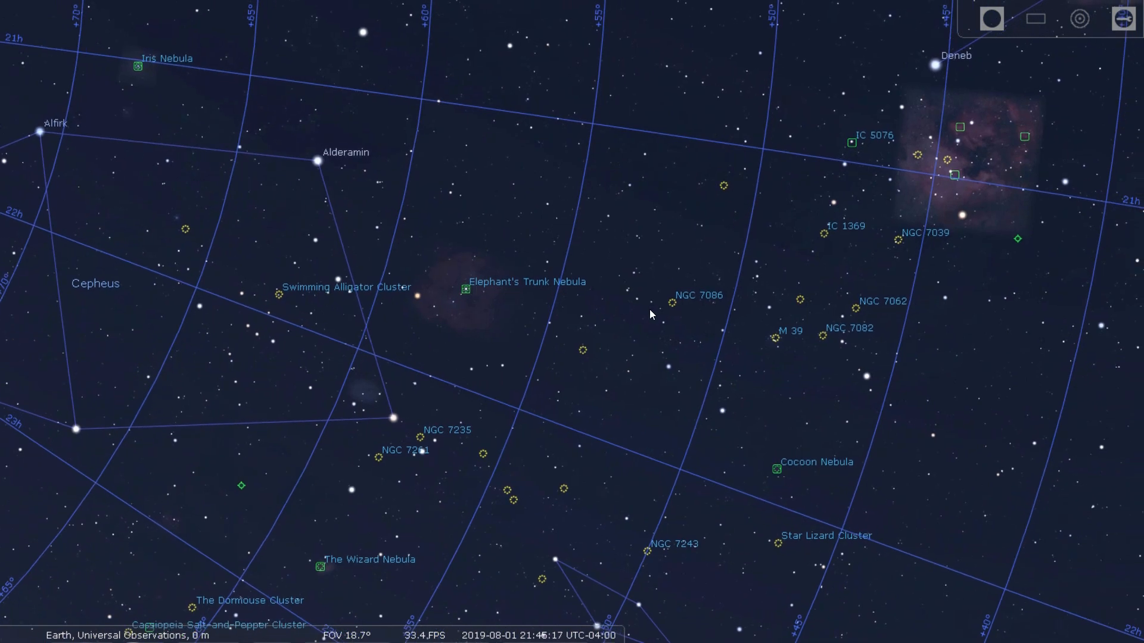
{"action": "left_click_drag", "start_coordinate": [650, 311], "coordinate": [629, 343]}
{"action": "scroll", "coordinate": [370, 550], "scroll_direction": "up", "scroll_amount": 3}
{"action": "left_click_drag", "start_coordinate": [869, 370], "coordinate": [630, 352]}
{"action": "scroll", "coordinate": [861, 250], "scroll_direction": "up", "scroll_amount": 2}
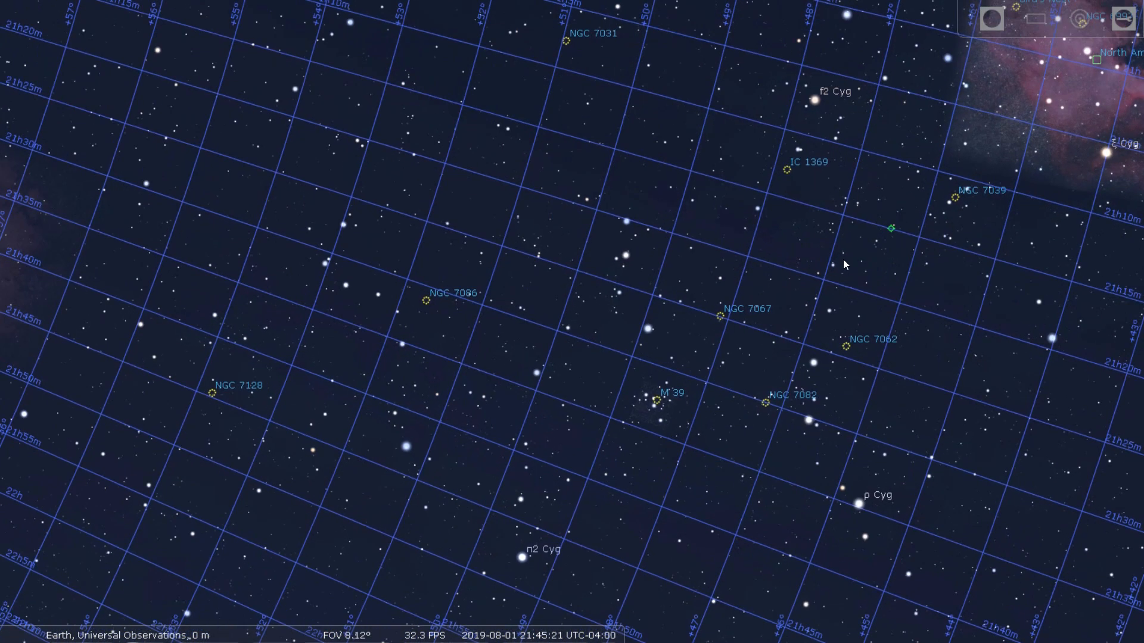
Bring the North America Nebula near the middle of the view and magnify it to a field of view of about 5°.
{"action": "mouse_move", "coordinate": [846, 202]}
{"action": "left_mouse_down"}
{"action": "mouse_move", "coordinate": [716, 229]}
{"action": "mouse_move", "coordinate": [500, 343]}
{"action": "left_mouse_up"}
{"action": "left_click_drag", "start_coordinate": [725, 283], "coordinate": [659, 363]}
{"action": "scroll", "coordinate": [615, 370], "scroll_direction": "up", "scroll_amount": 1}
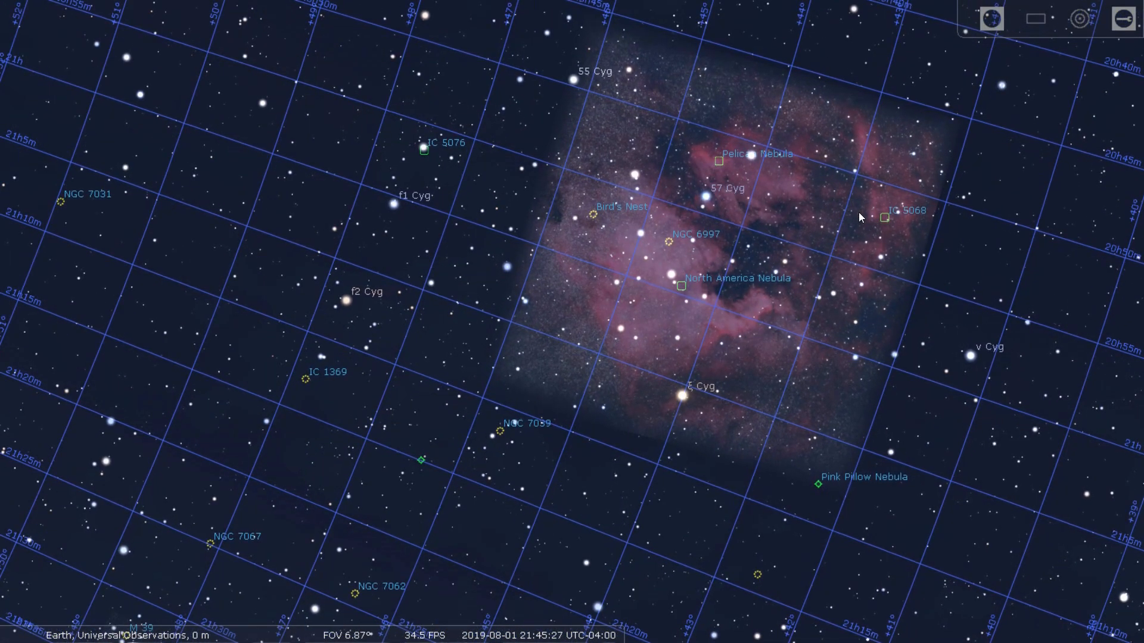
{"action": "left_click_drag", "start_coordinate": [689, 383], "coordinate": [695, 364]}
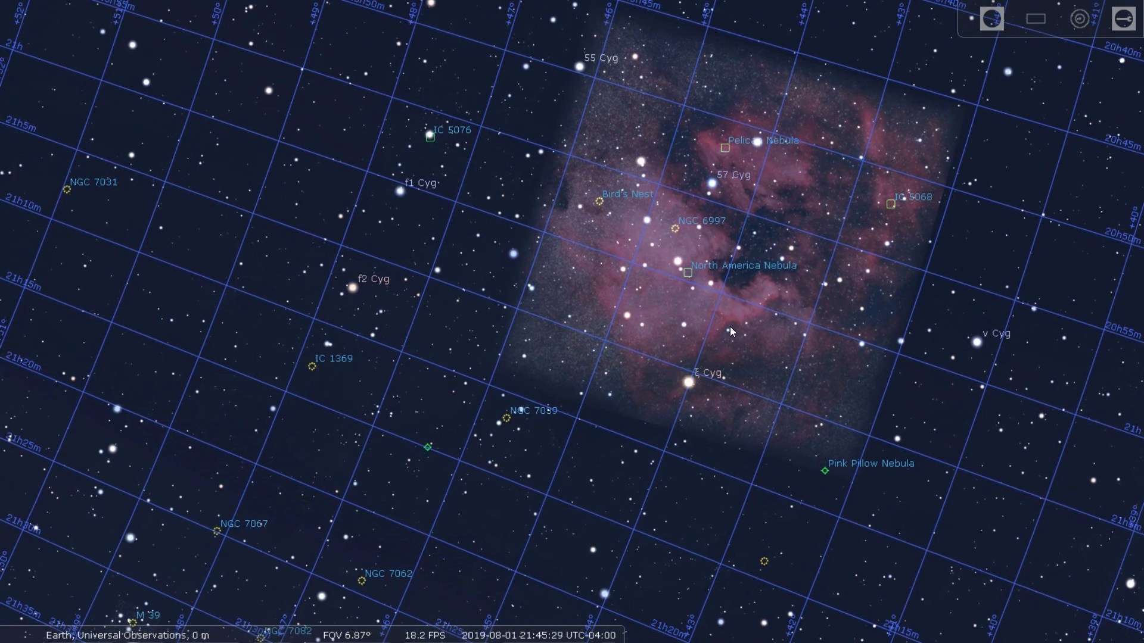
{"action": "scroll", "coordinate": [727, 328], "scroll_direction": "up", "scroll_amount": 1}
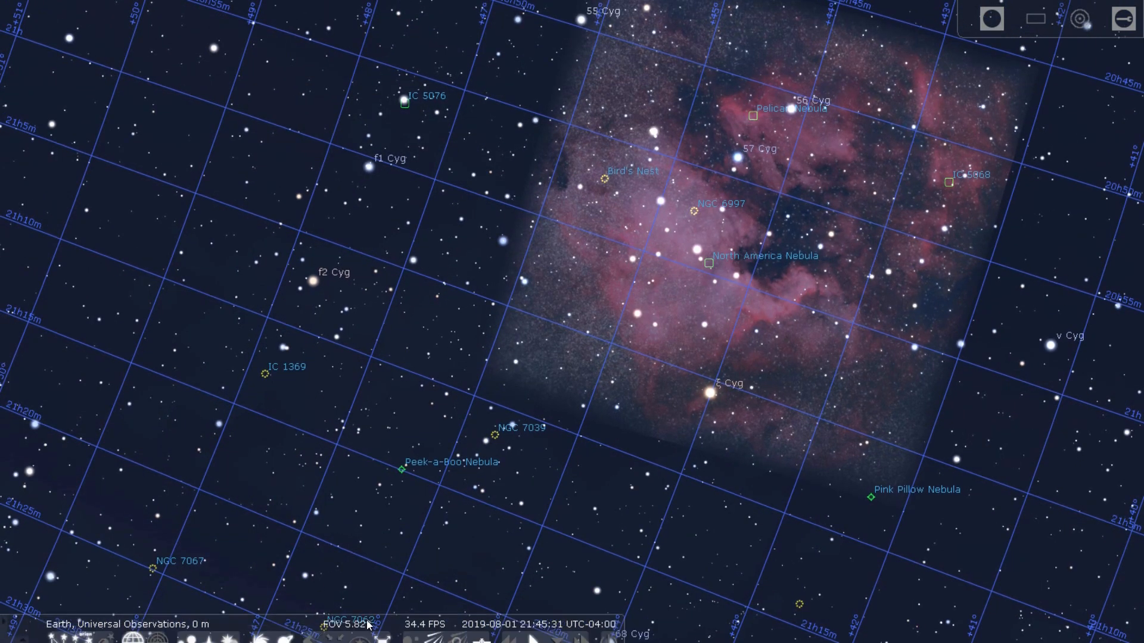
{"action": "scroll", "coordinate": [363, 569], "scroll_direction": "up", "scroll_amount": 1}
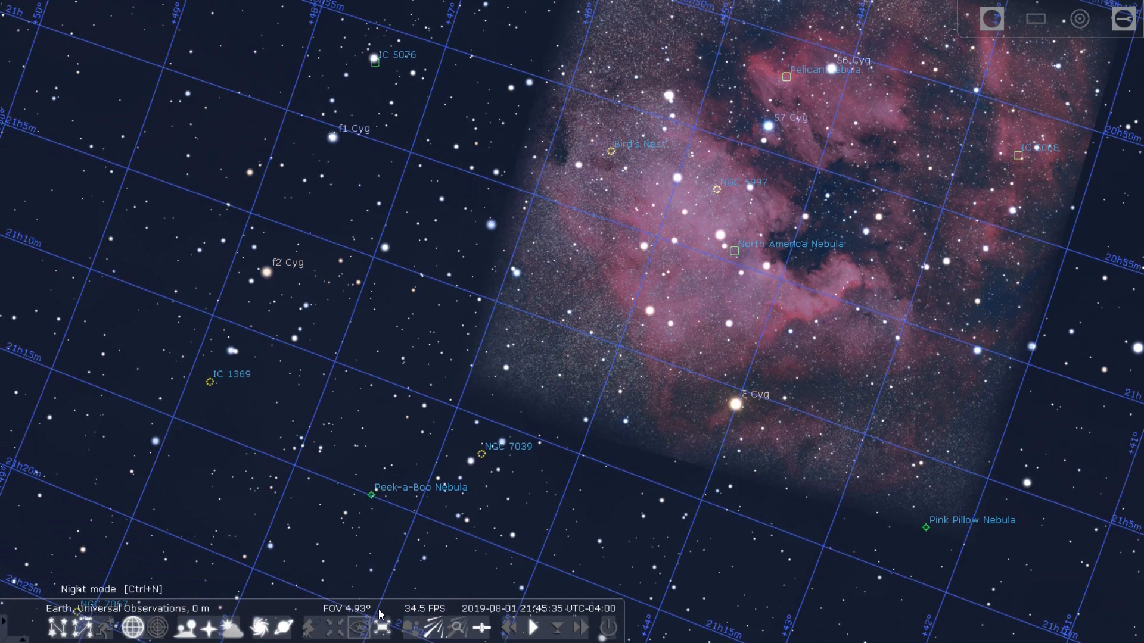
{"action": "left_click_drag", "start_coordinate": [736, 302], "coordinate": [634, 369]}
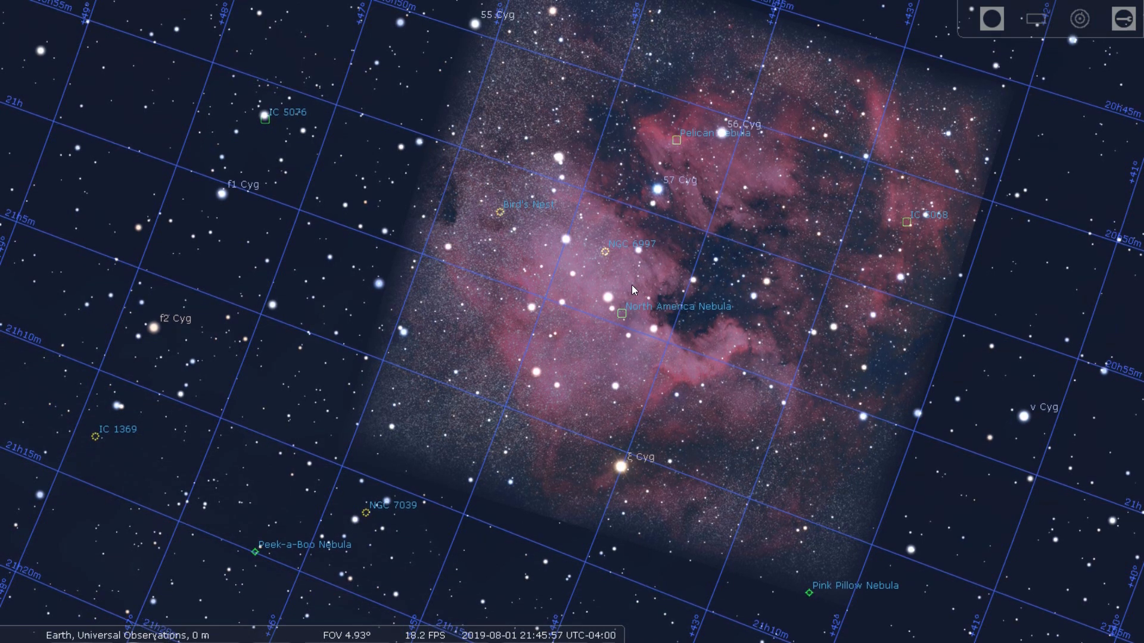
Select the North America Nebula to display its object information, and magnify it to a field of view of about 3.5°.
{"action": "left_click", "coordinate": [666, 305]}
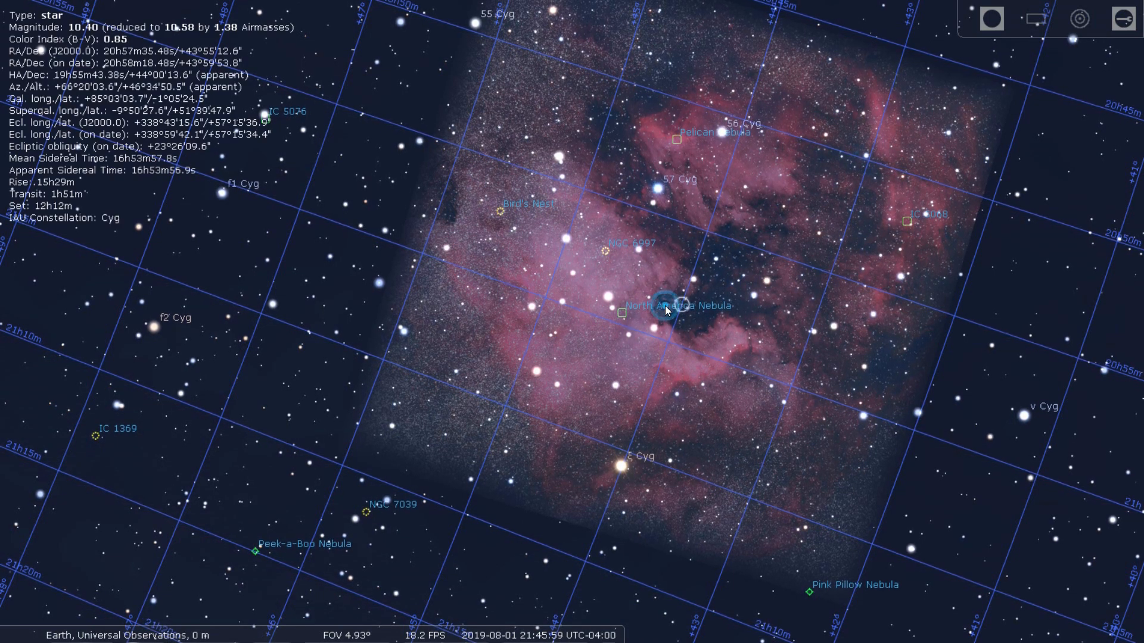
{"action": "scroll", "coordinate": [648, 317], "scroll_direction": "up", "scroll_amount": 2}
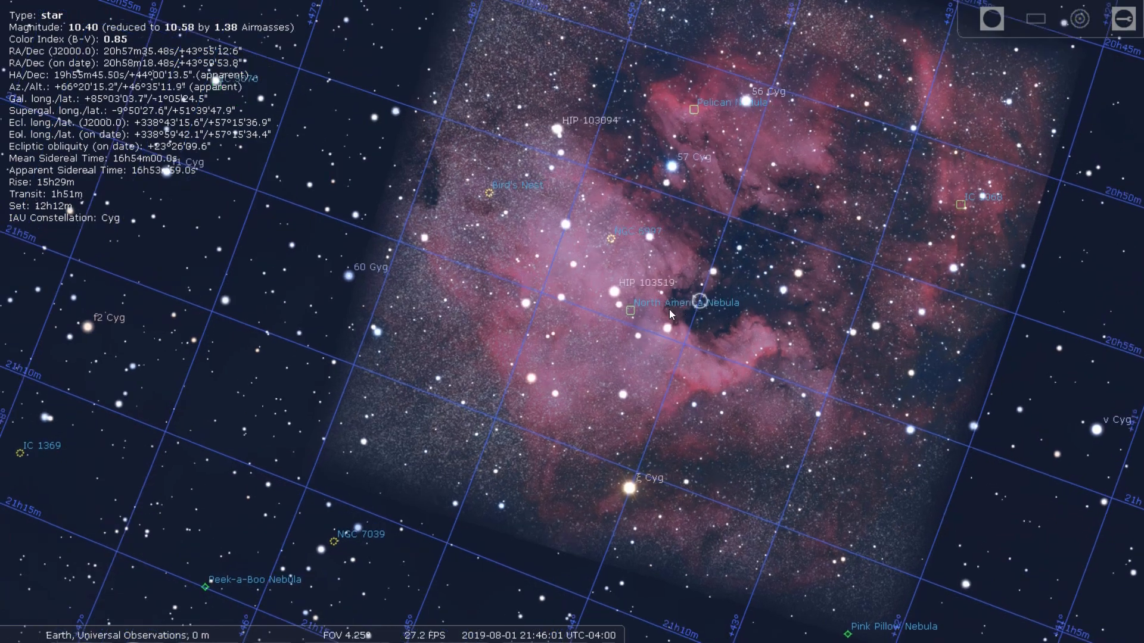
{"action": "left_click", "coordinate": [644, 310]}
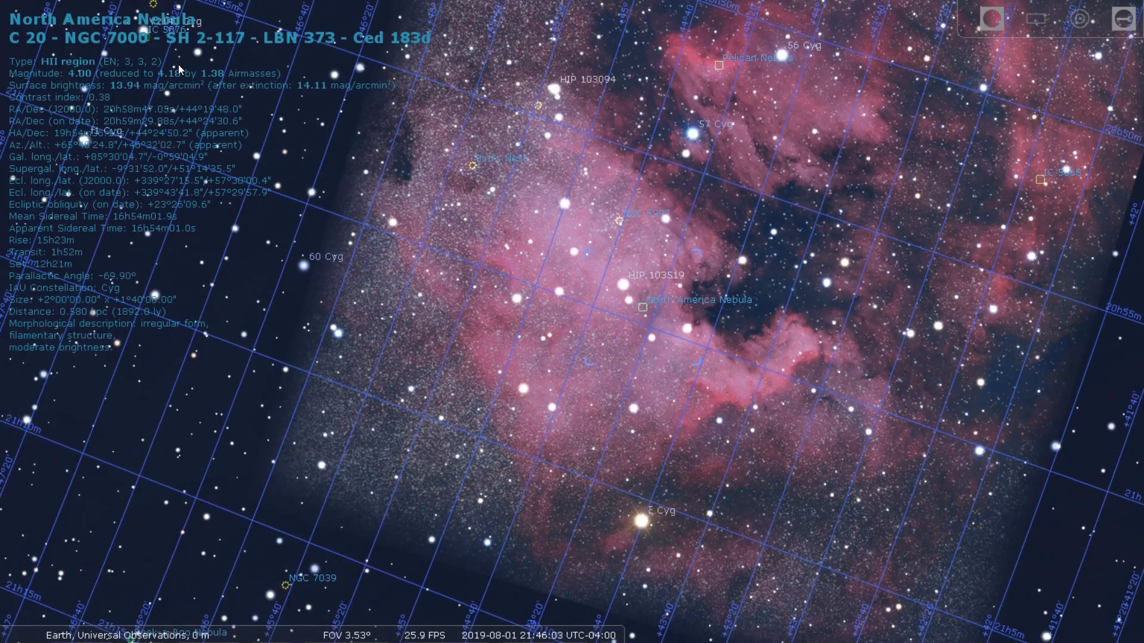
Examine the North America Nebula's object data, its outline and dark region, and the surroundings of the bright star ξ Cyg.
{"action": "left_click_drag", "start_coordinate": [252, 151], "coordinate": [324, 200]}
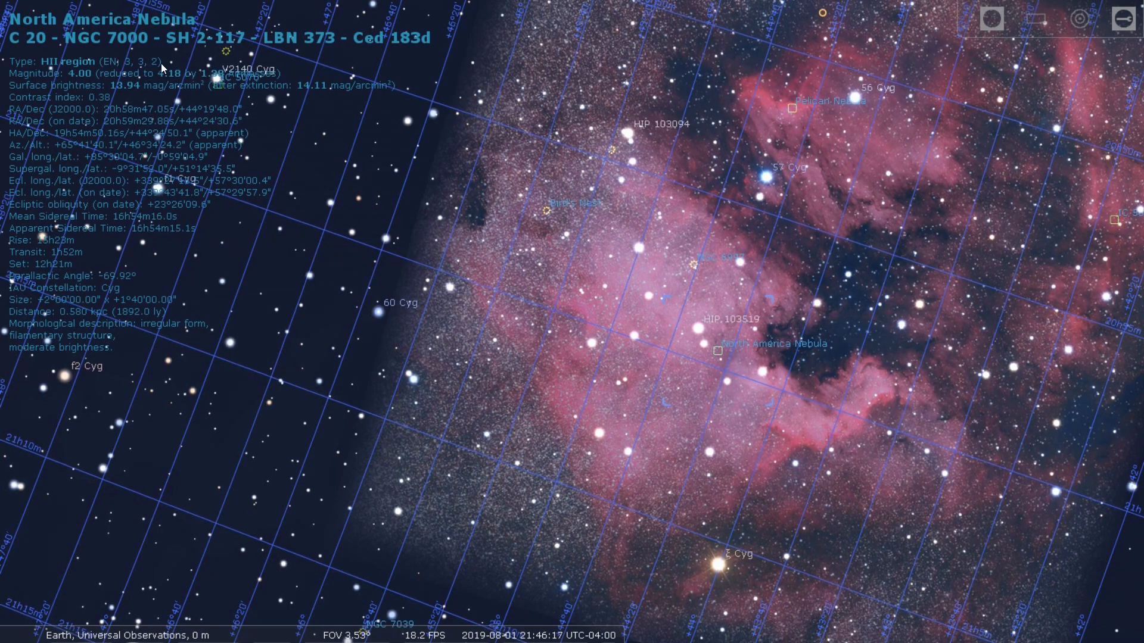
{"action": "left_click_drag", "start_coordinate": [573, 288], "coordinate": [471, 239]}
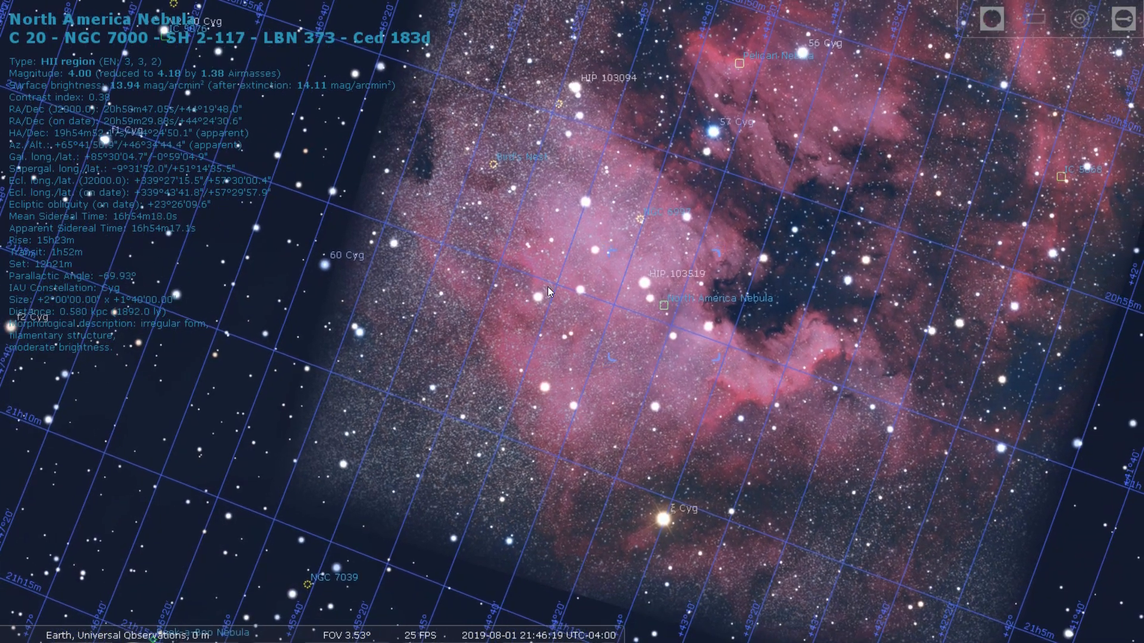
{"action": "left_click_drag", "start_coordinate": [635, 268], "coordinate": [605, 260]}
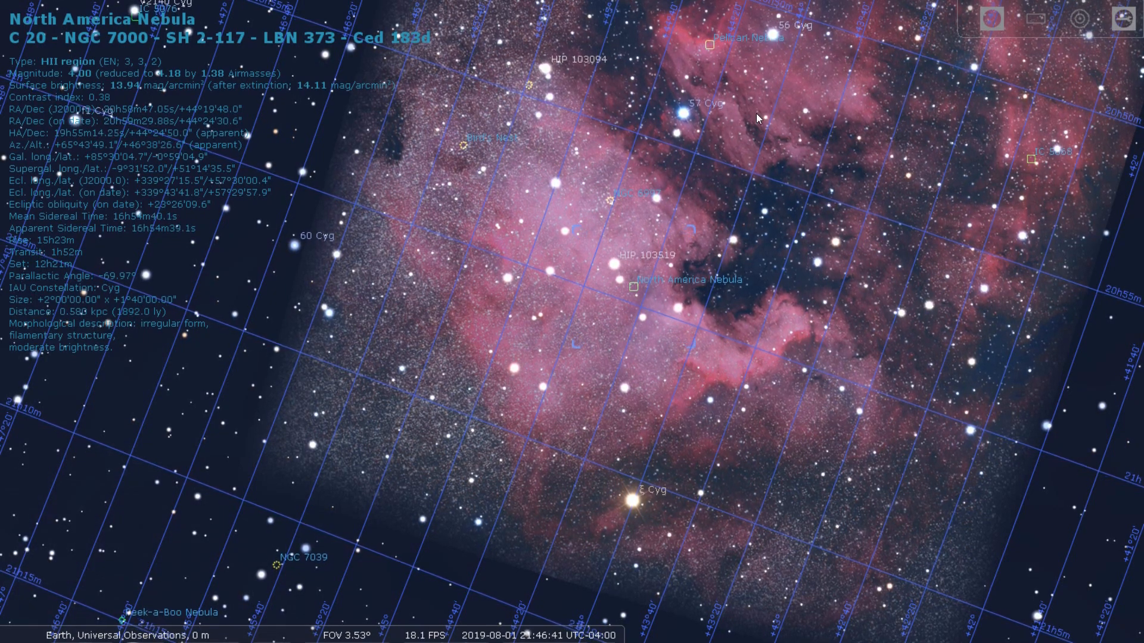
{"action": "left_click_drag", "start_coordinate": [754, 118], "coordinate": [771, 168]}
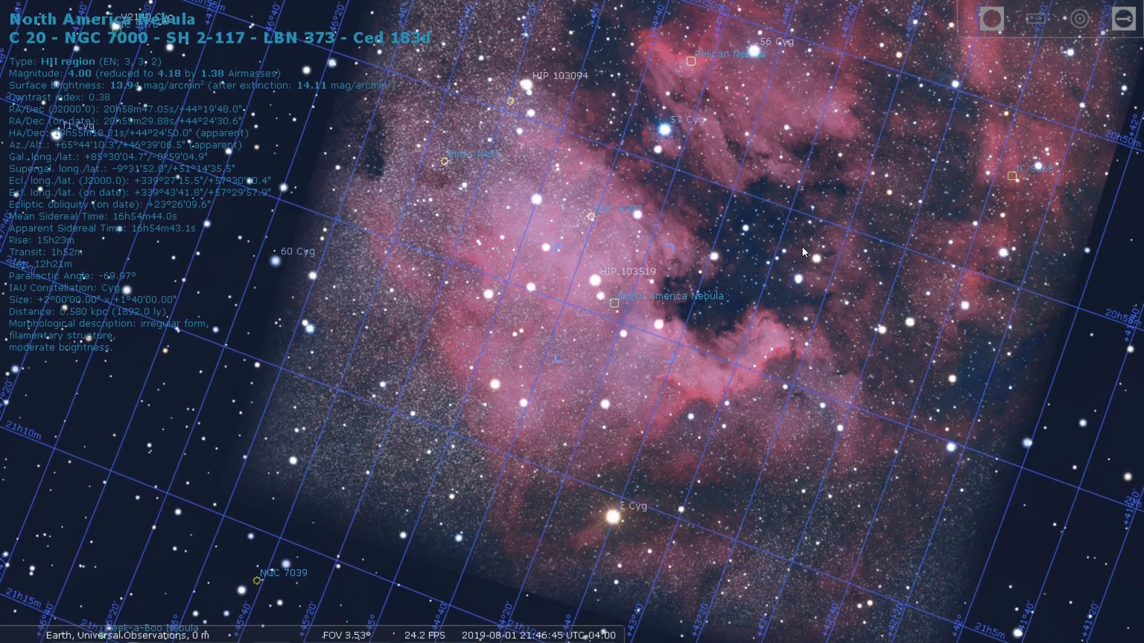
{"action": "left_click_drag", "start_coordinate": [812, 244], "coordinate": [817, 236]}
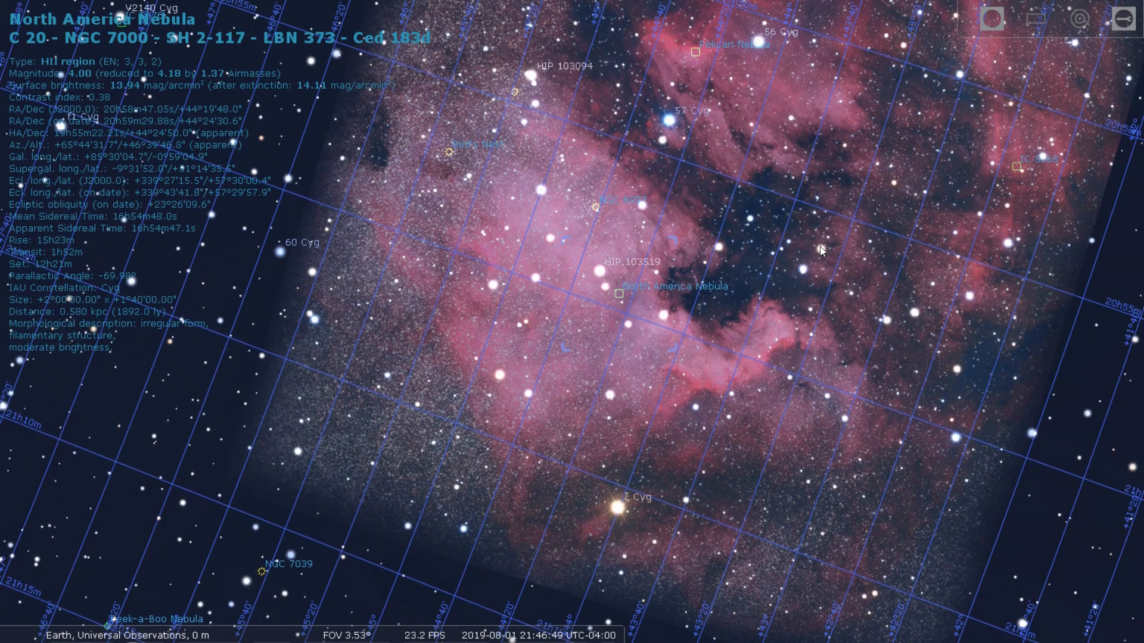
{"action": "left_click_drag", "start_coordinate": [819, 246], "coordinate": [791, 231]}
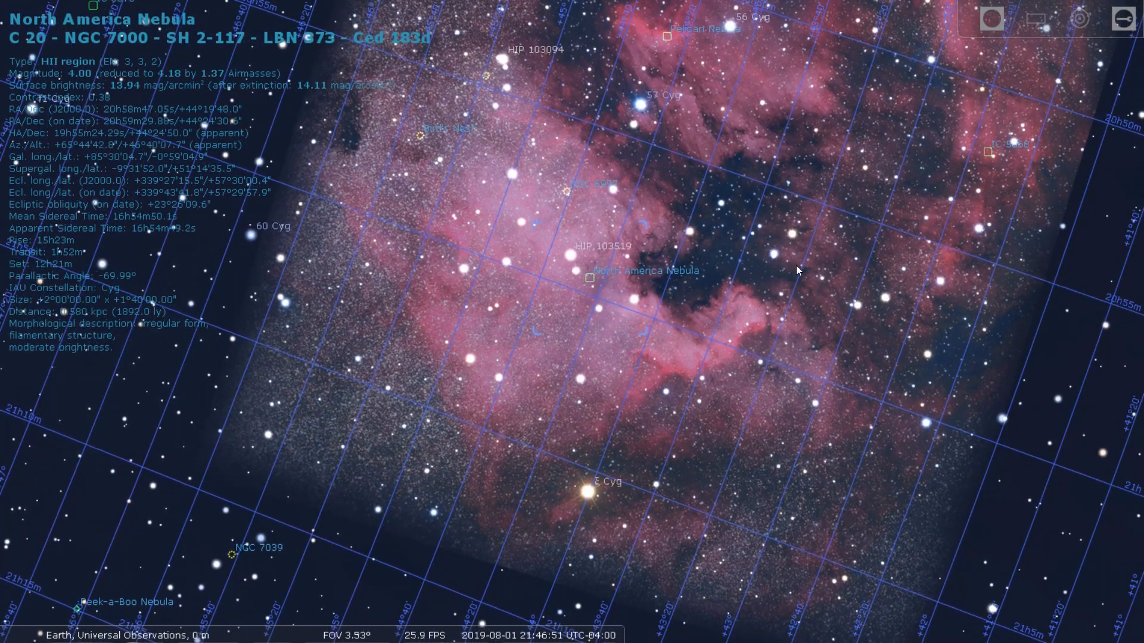
{"action": "left_click_drag", "start_coordinate": [800, 283], "coordinate": [834, 230]}
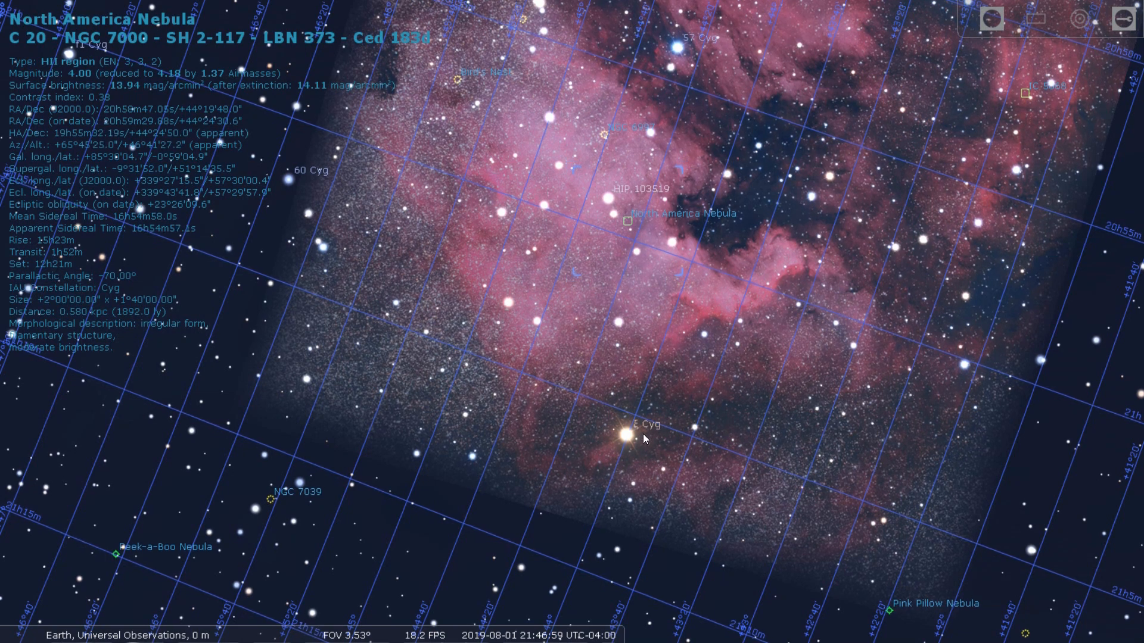
{"action": "left_click_drag", "start_coordinate": [650, 440], "coordinate": [639, 419]}
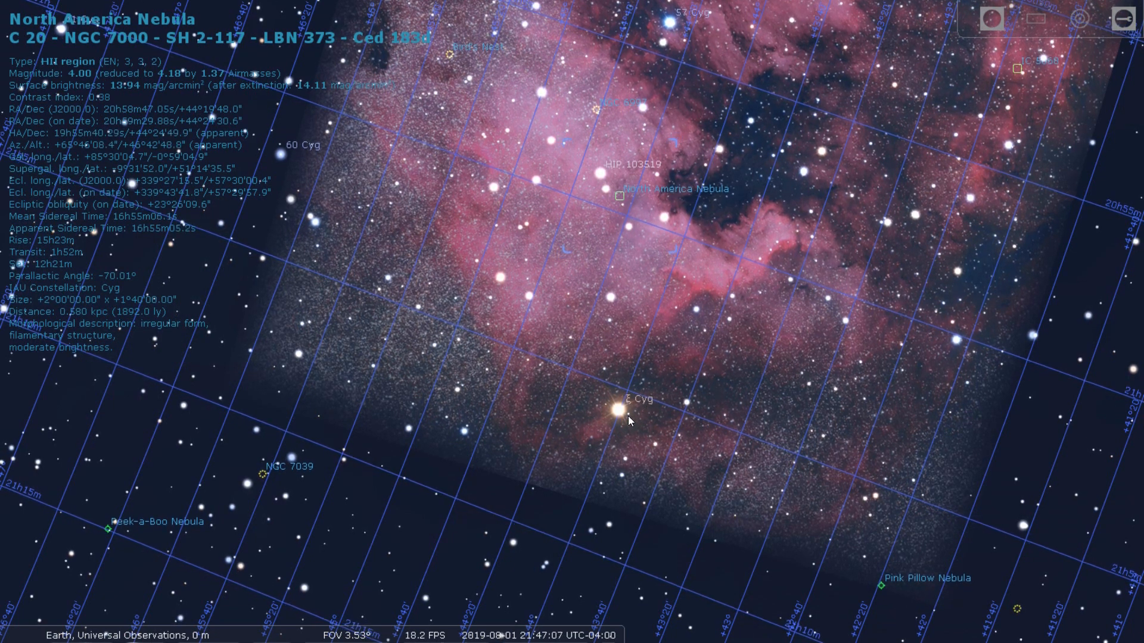
{"action": "left_click_drag", "start_coordinate": [628, 416], "coordinate": [687, 373]}
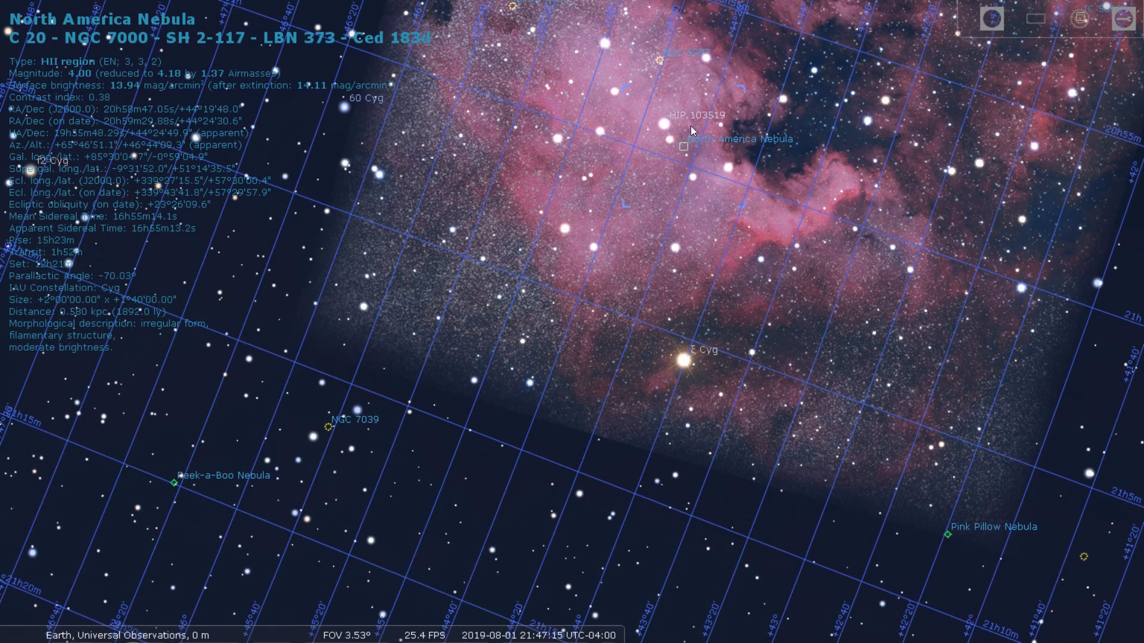
{"action": "left_click_drag", "start_coordinate": [694, 166], "coordinate": [669, 134]}
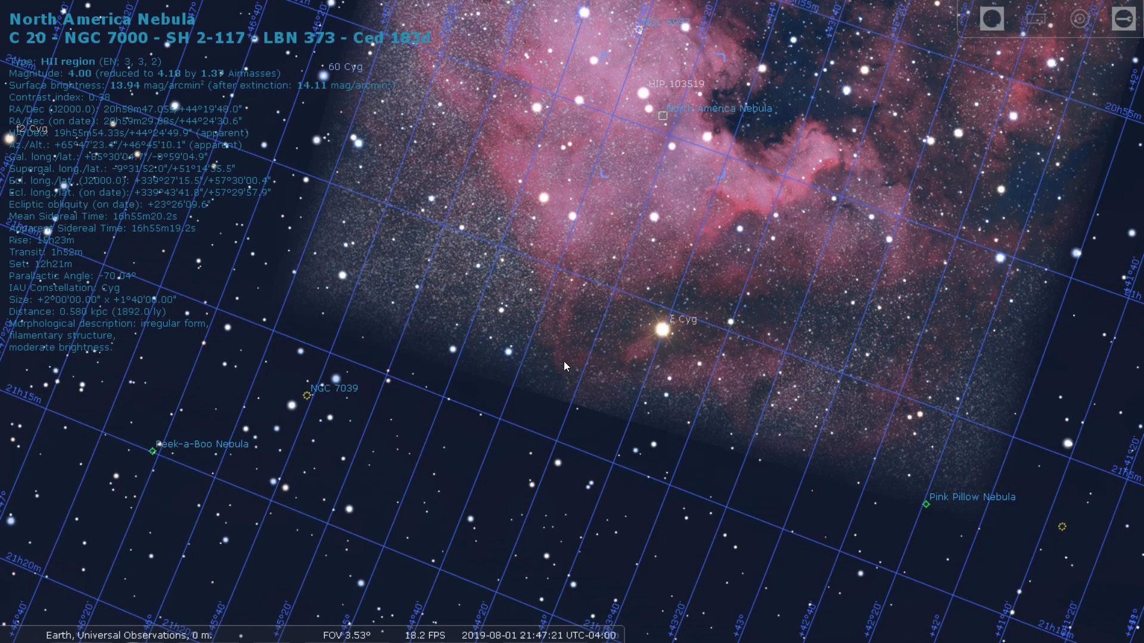
{"action": "left_click_drag", "start_coordinate": [564, 362], "coordinate": [473, 554]}
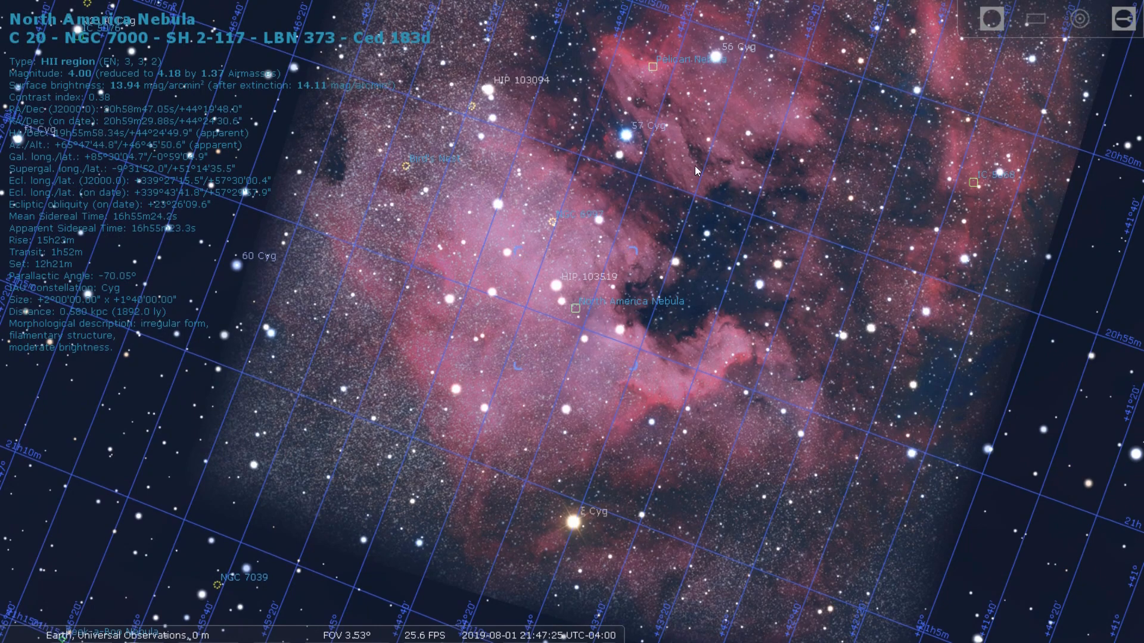
Deselect the North America Nebula and widen the field of view to about 5.8°.
{"action": "right_click", "coordinate": [685, 187]}
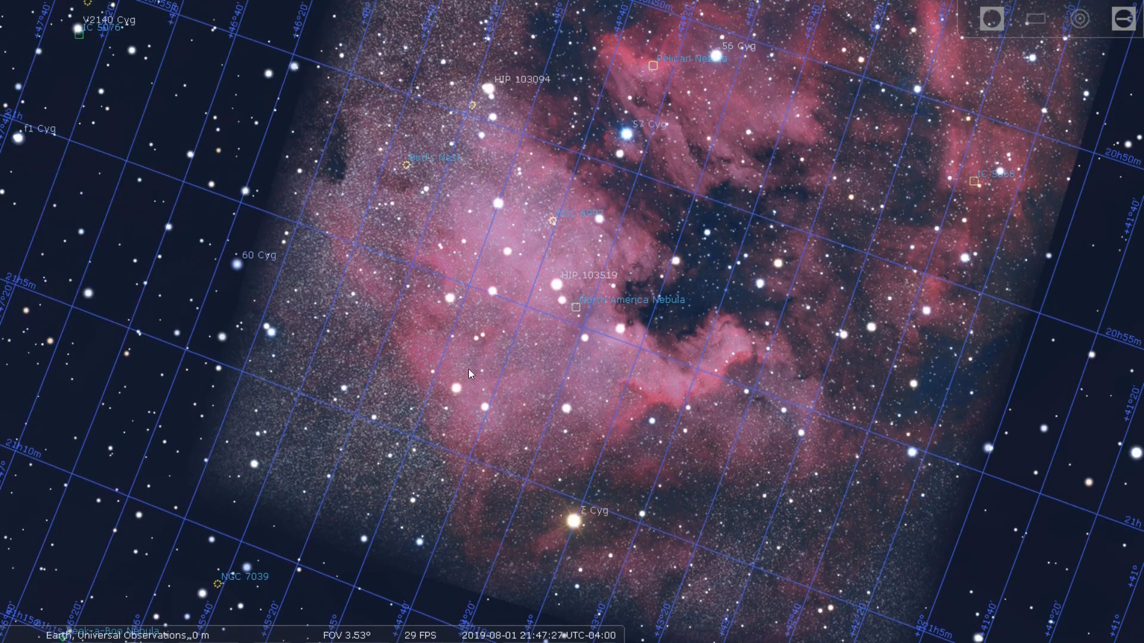
{"action": "scroll", "coordinate": [365, 572], "scroll_direction": "down", "scroll_amount": 2}
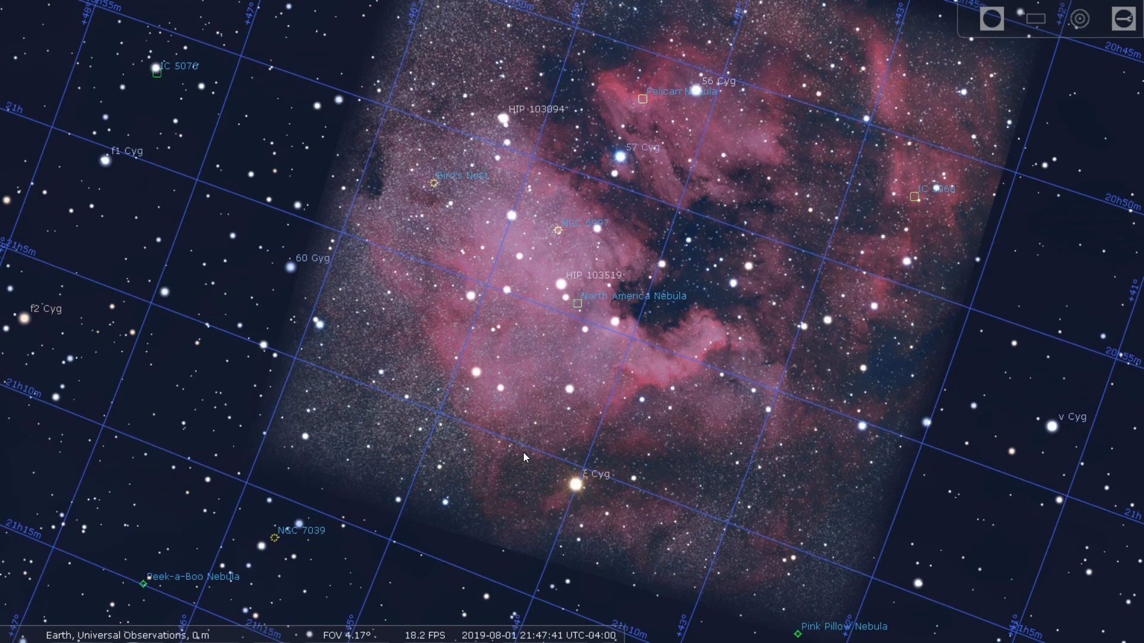
{"action": "scroll", "coordinate": [523, 457], "scroll_direction": "down", "scroll_amount": 3}
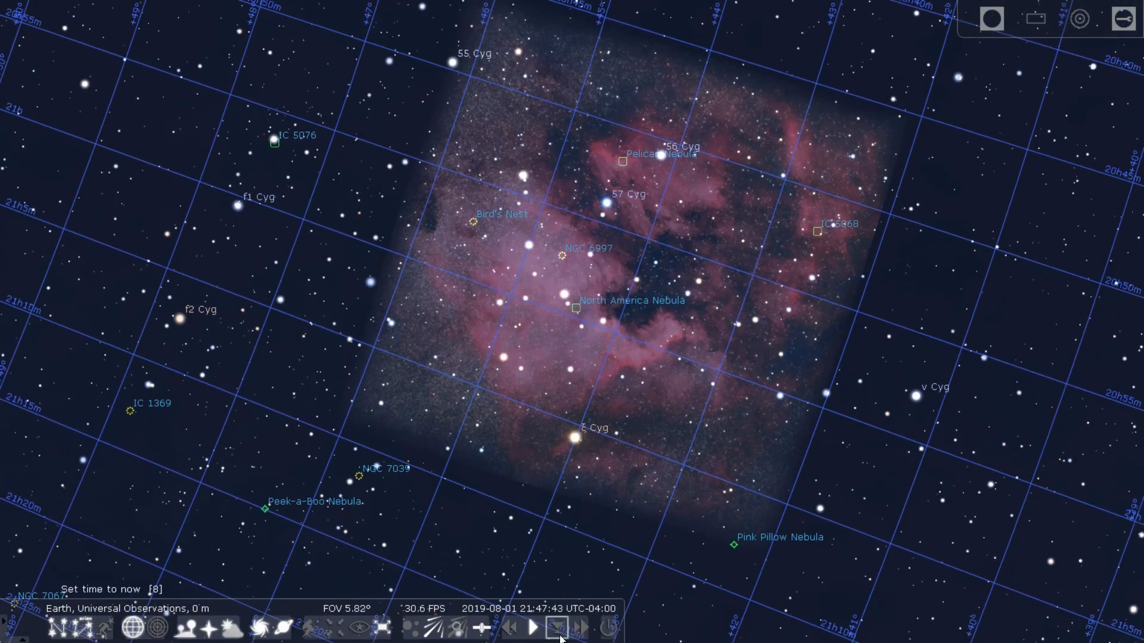
Speed up the passage of time in two stages and widen the field of view to about 99°.
{"action": "left_click", "coordinate": [579, 628]}
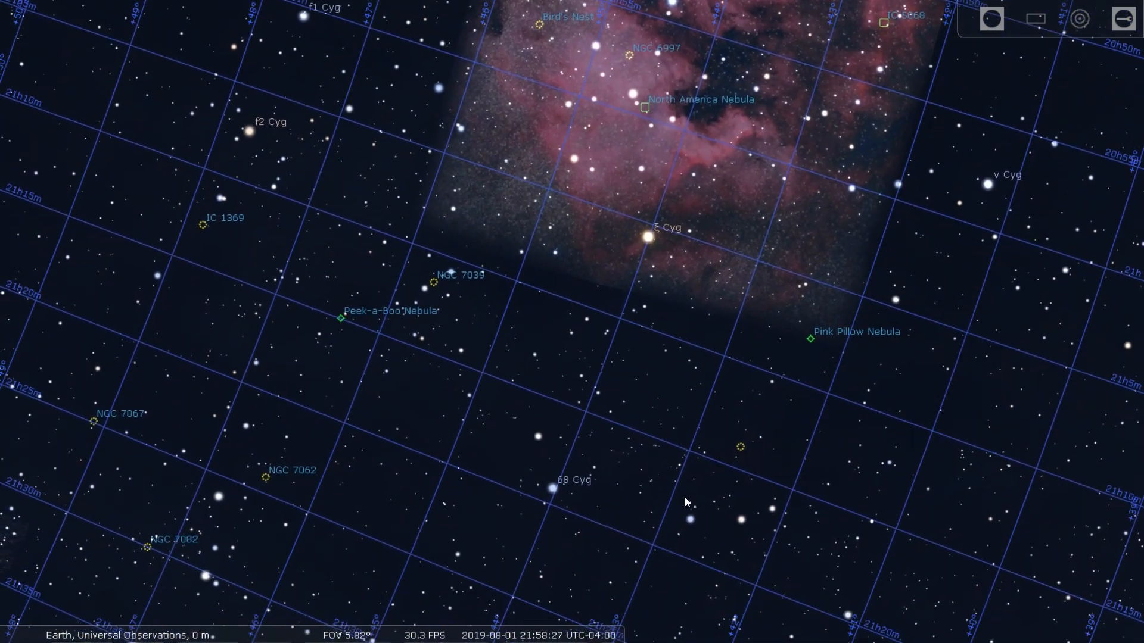
{"action": "scroll", "coordinate": [512, 477], "scroll_direction": "down", "scroll_amount": 5}
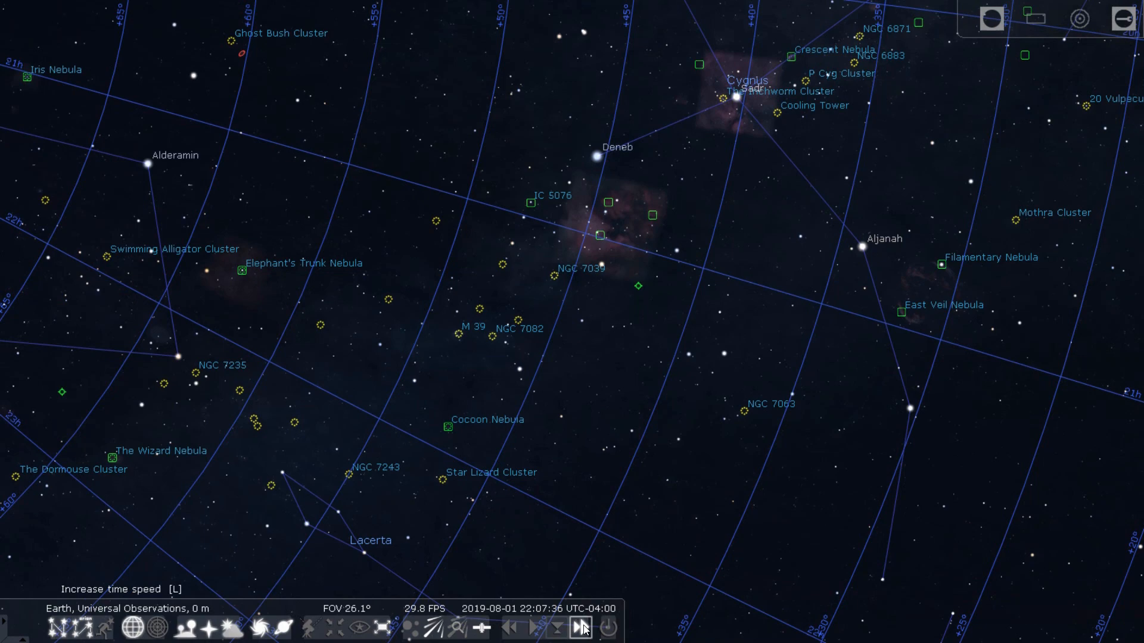
{"action": "left_click", "coordinate": [582, 628]}
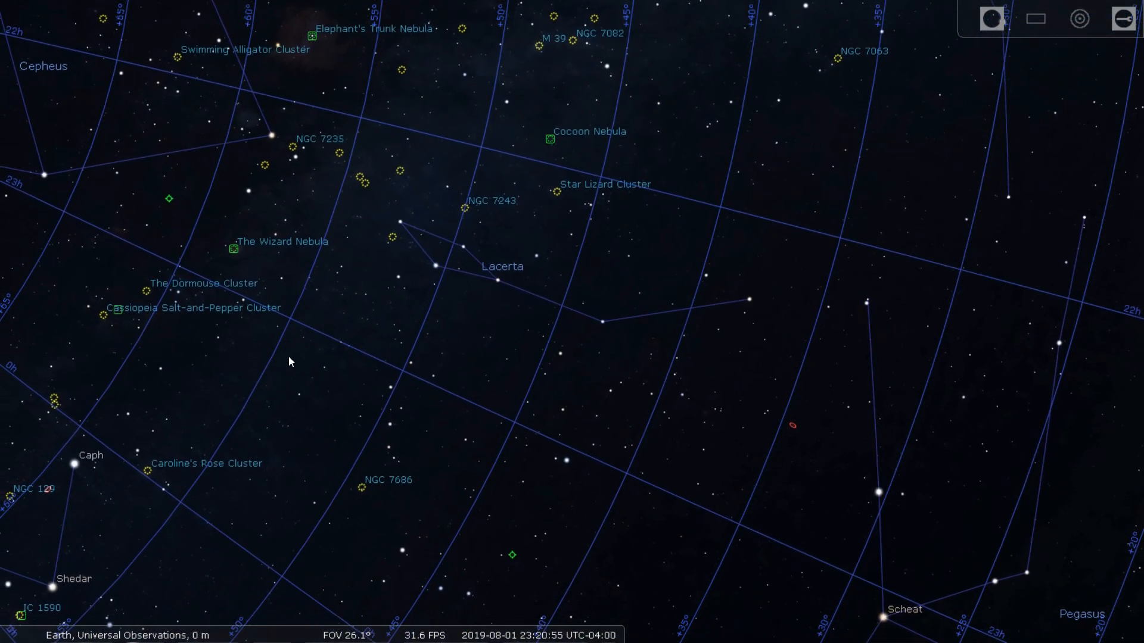
{"action": "scroll", "coordinate": [405, 345], "scroll_direction": "down", "scroll_amount": 4}
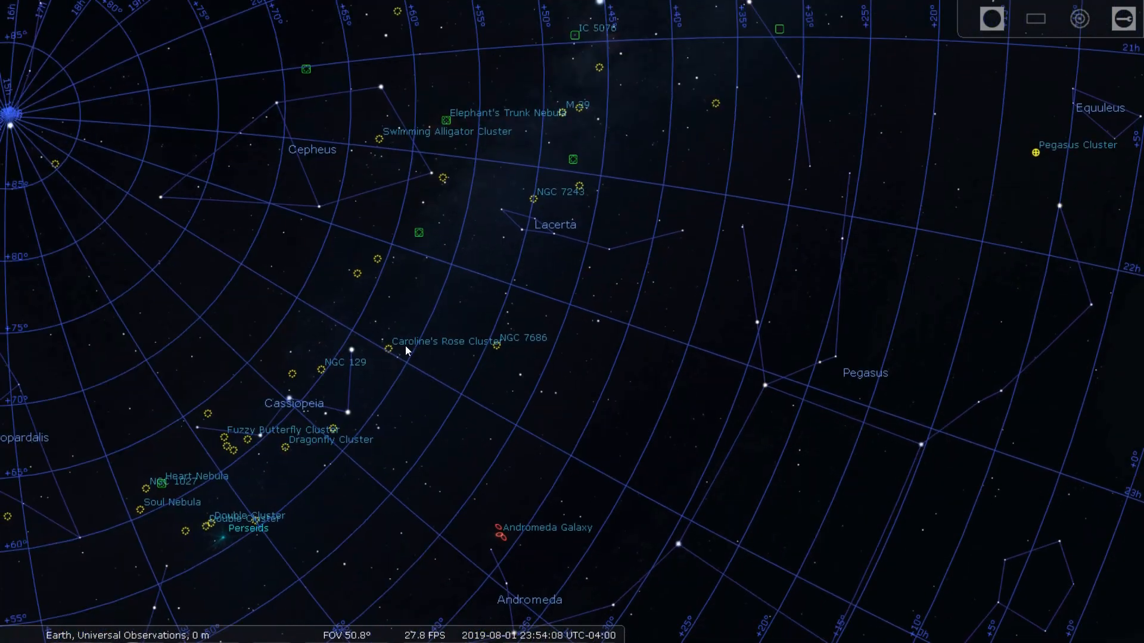
{"action": "scroll", "coordinate": [400, 347], "scroll_direction": "down", "scroll_amount": 5}
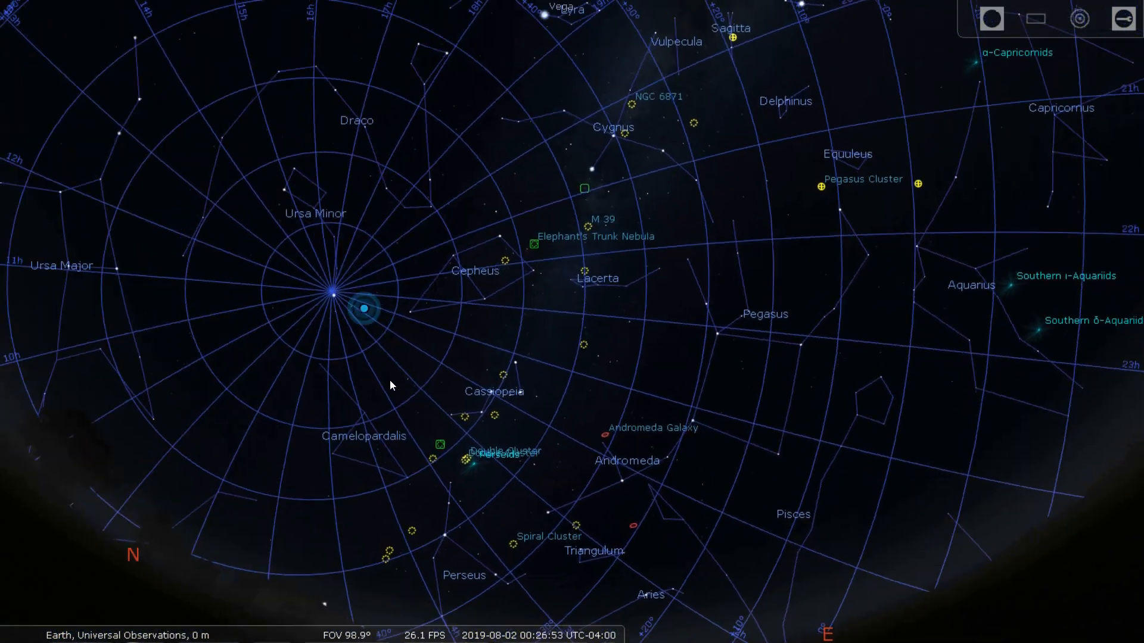
Return time to its normal rate and turn the sky view to face due north with Polaris near the middle.
{"action": "left_click_drag", "start_coordinate": [389, 380], "coordinate": [515, 366]}
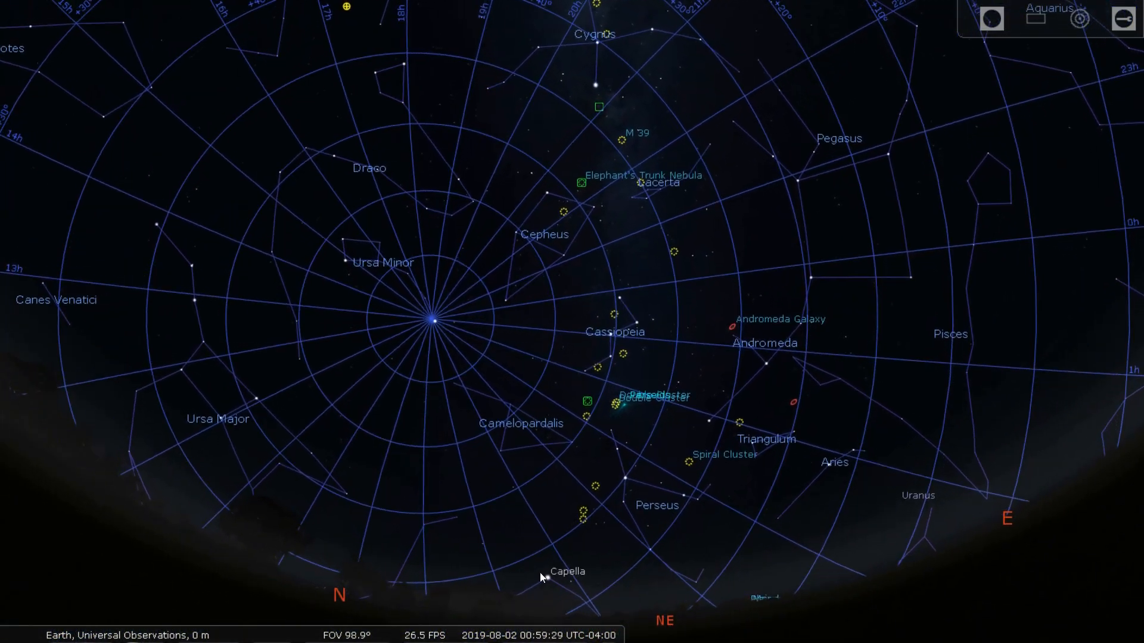
{"action": "left_click", "coordinate": [537, 626]}
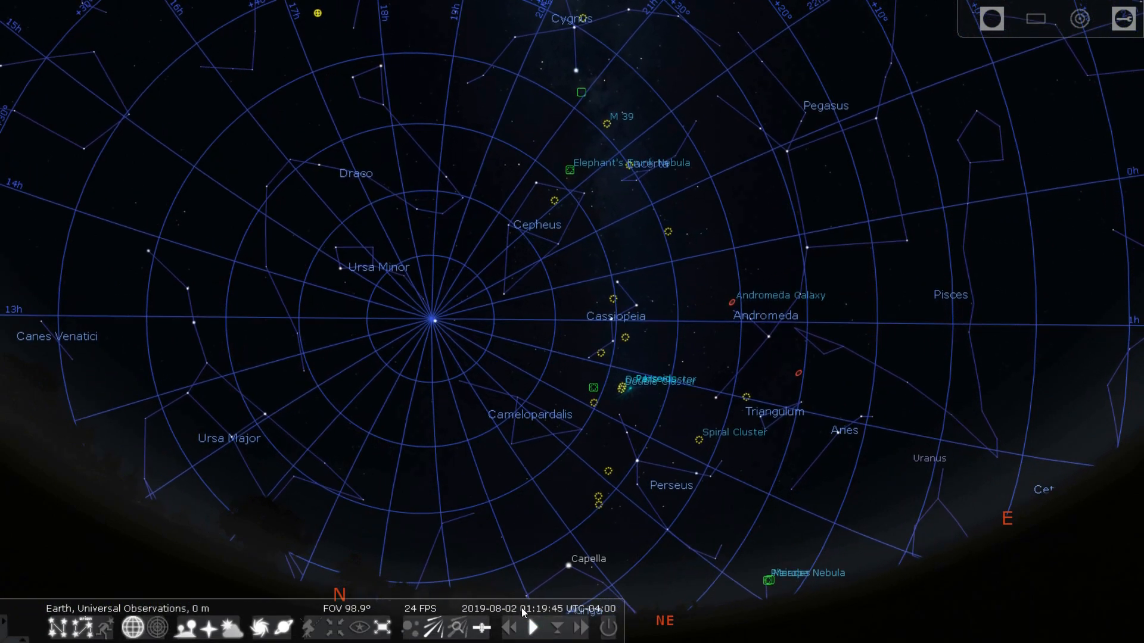
{"action": "left_click_drag", "start_coordinate": [534, 199], "coordinate": [545, 255]}
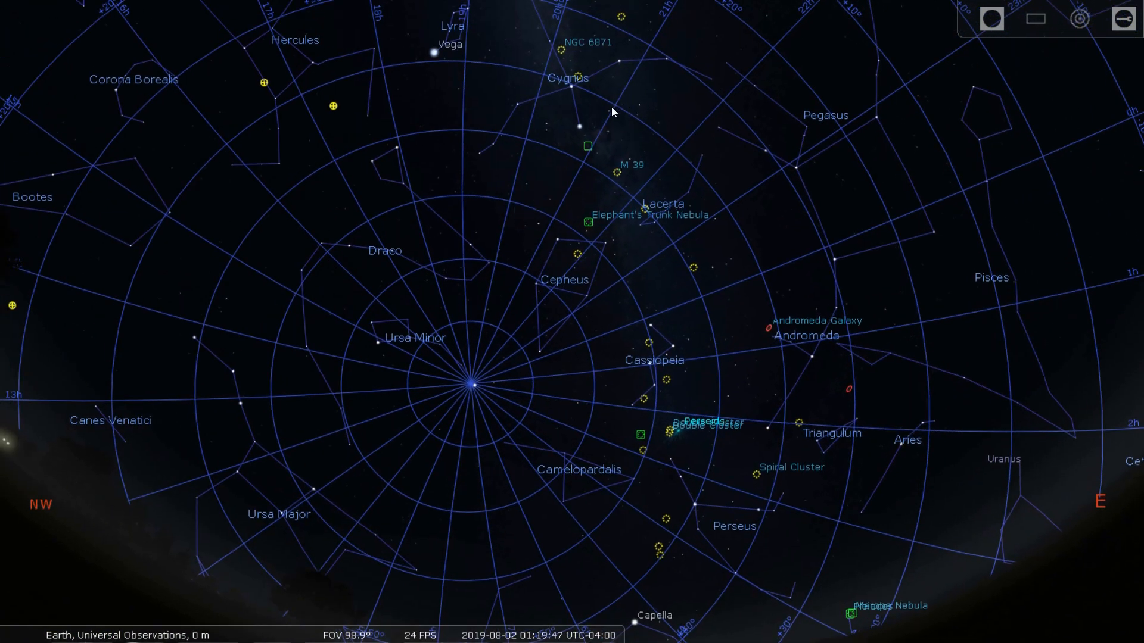
{"action": "left_click_drag", "start_coordinate": [595, 126], "coordinate": [597, 105]}
{"action": "left_click_drag", "start_coordinate": [597, 96], "coordinate": [596, 124]}
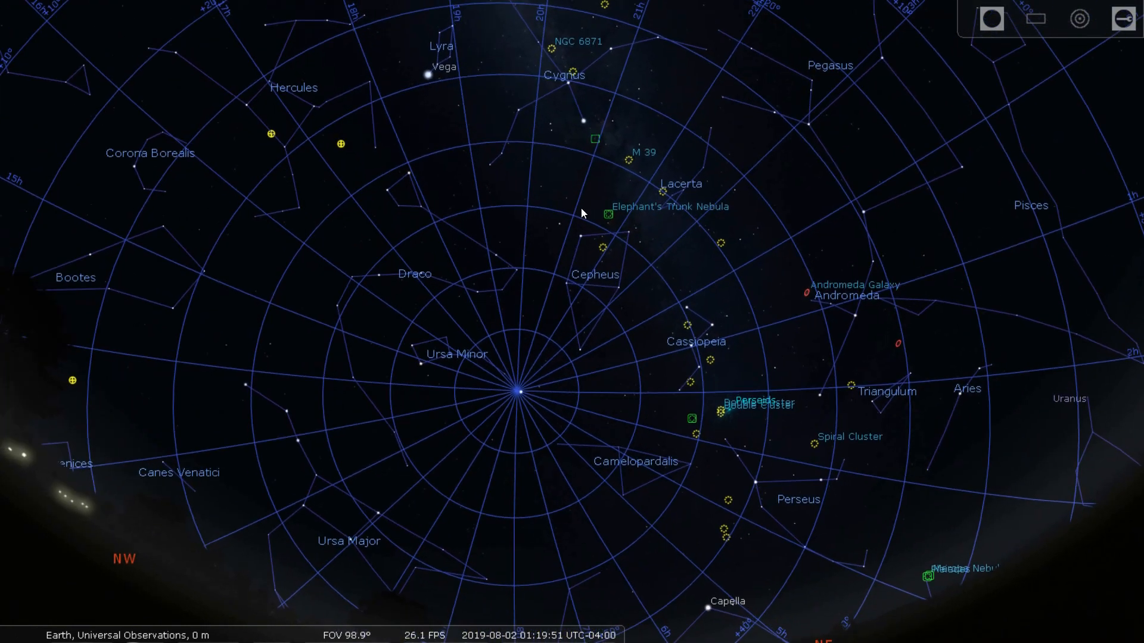
{"action": "left_click_drag", "start_coordinate": [581, 206], "coordinate": [580, 196]}
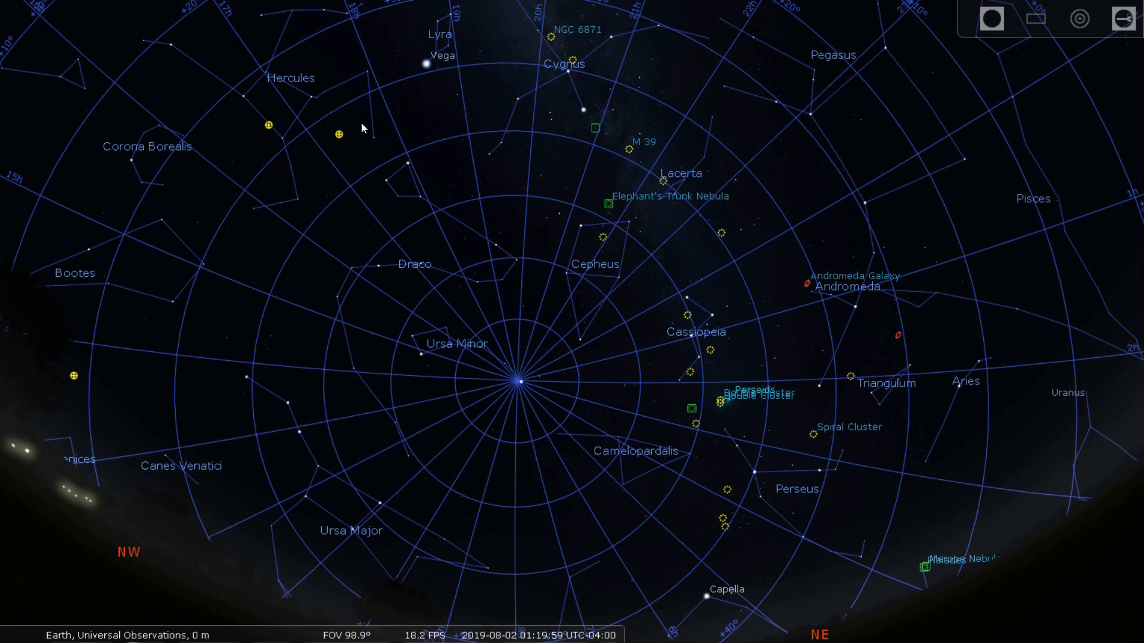
{"action": "left_click_drag", "start_coordinate": [553, 266], "coordinate": [591, 185]}
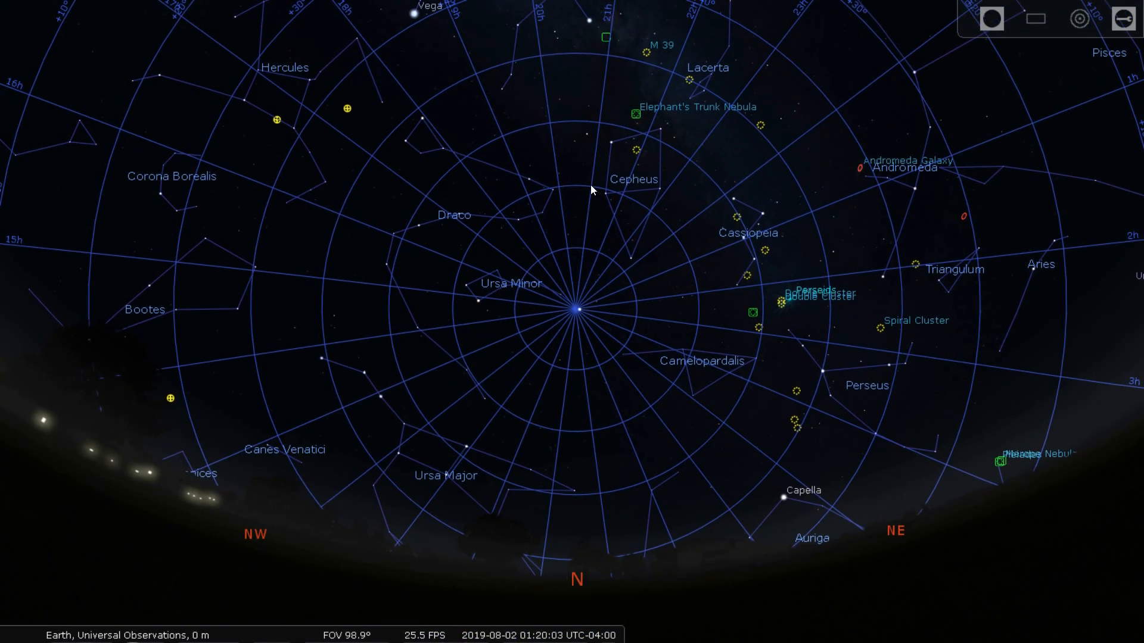
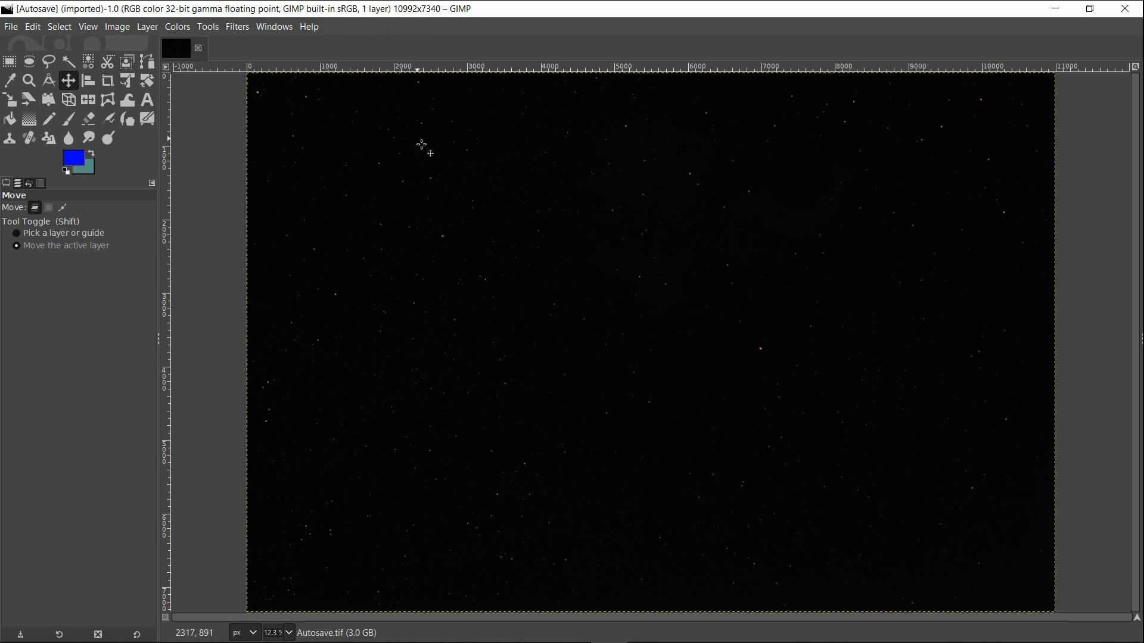
Scale the whole Autosave image down to a width of 1920 px, keeping its proportions.
{"action": "left_click", "coordinate": [118, 27]}
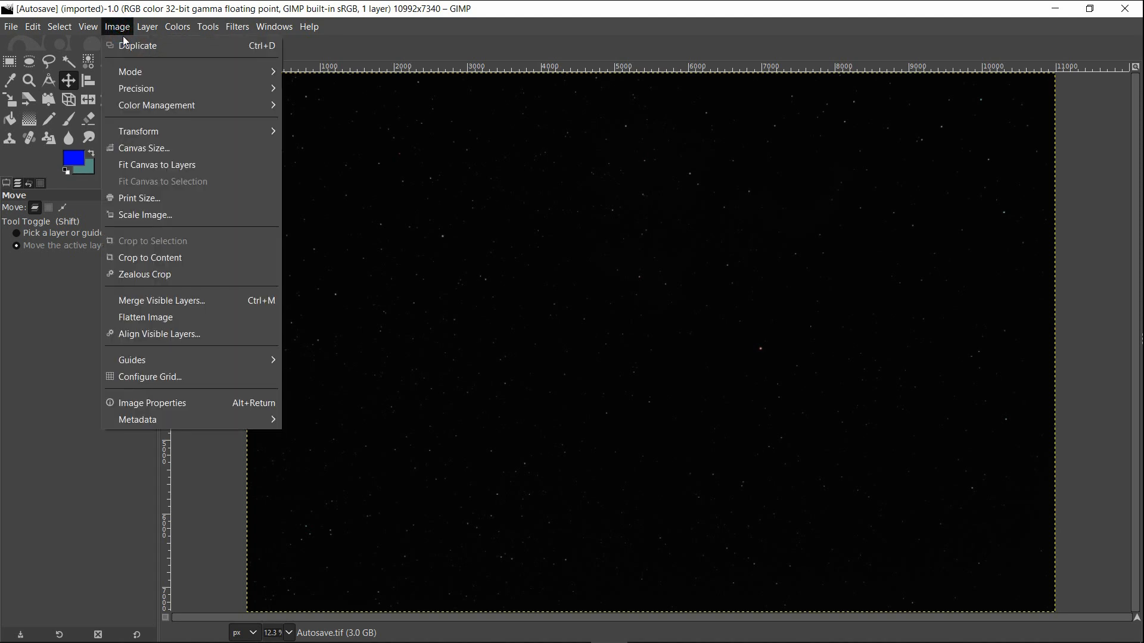
{"action": "left_click", "coordinate": [160, 215]}
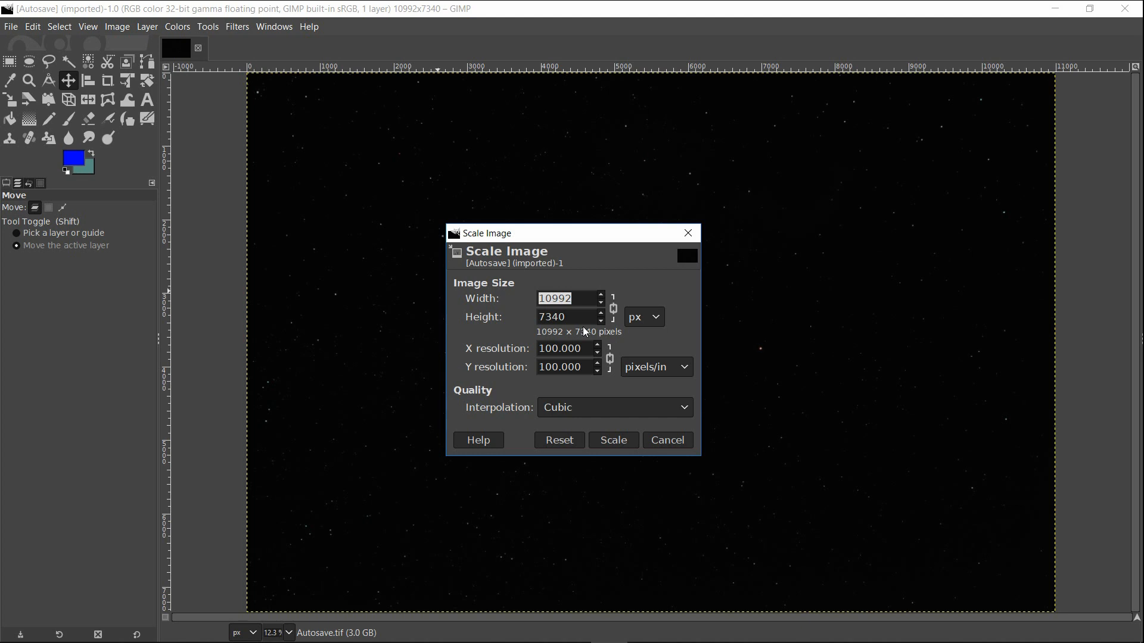
{"action": "type", "text": "3840"}
{"action": "left_click", "coordinate": [566, 368]}
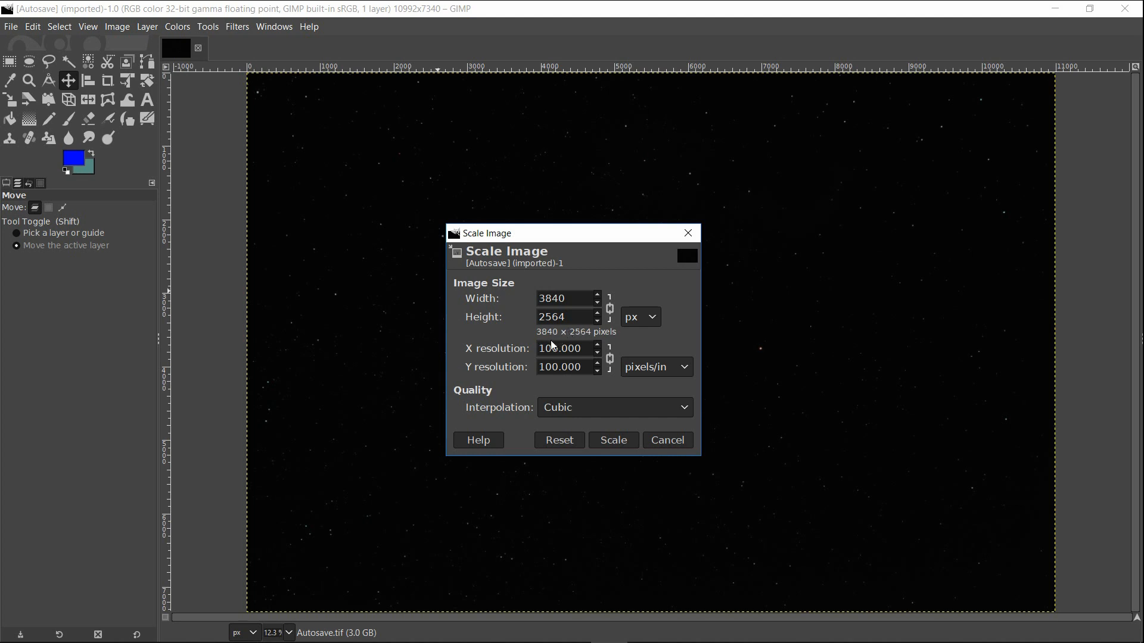
{"action": "left_click", "coordinate": [573, 301]}
{"action": "double_click", "coordinate": [551, 306]}
{"action": "type", "text": "1920"}
{"action": "key", "text": "Tab"}
{"action": "left_click", "coordinate": [547, 351]}
{"action": "type", "text": "3"}
{"action": "left_click", "coordinate": [608, 442]}
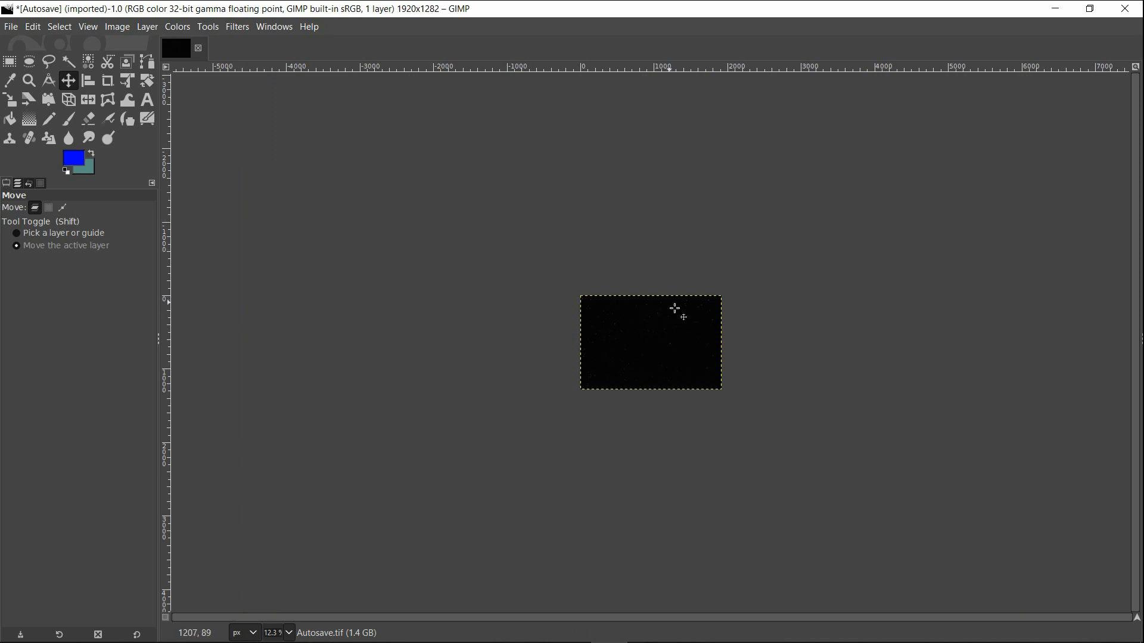
Apply a first Levels stretch to the Value channel with the input black point at 1.56 and gamma at 4.55.
{"action": "left_click", "coordinate": [94, 27]}
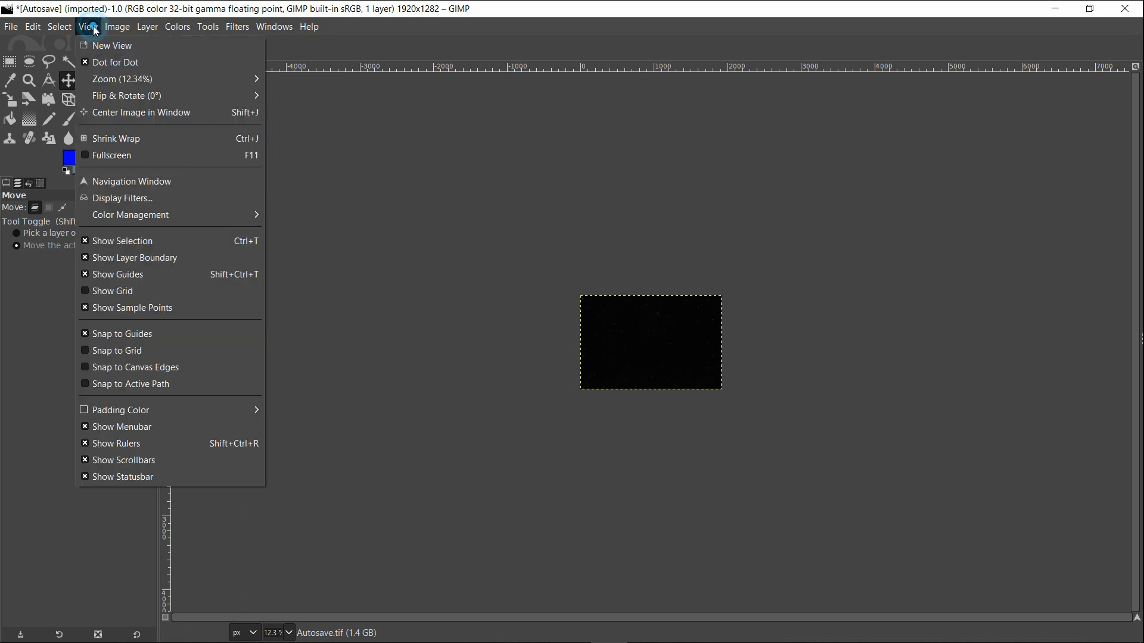
{"action": "mouse_move", "coordinate": [130, 81]}
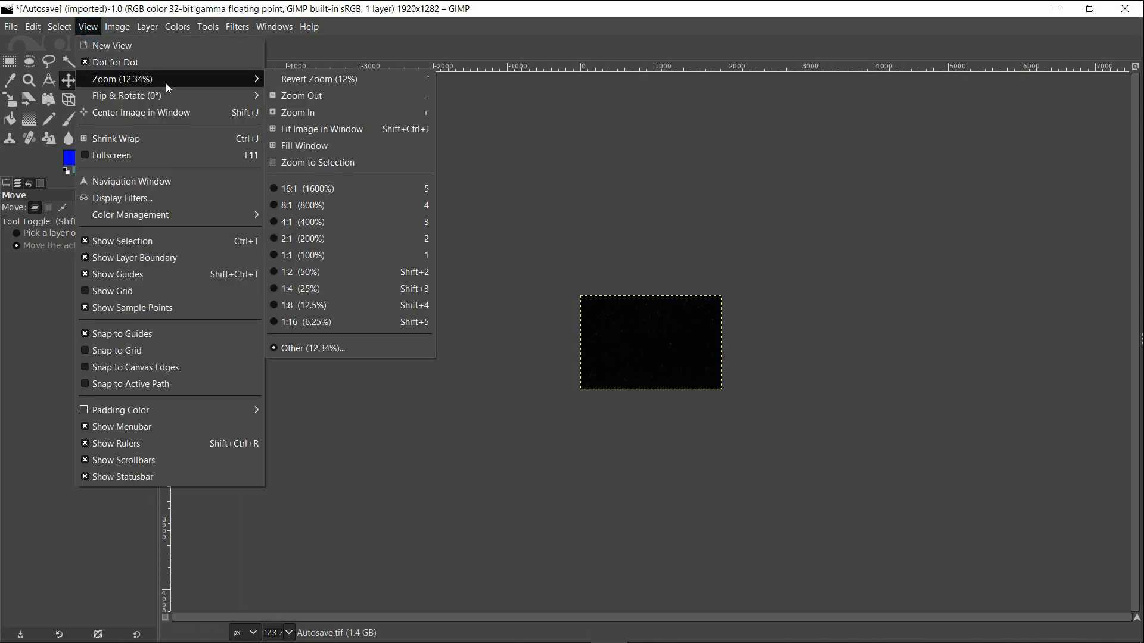
{"action": "left_click", "coordinate": [332, 130]}
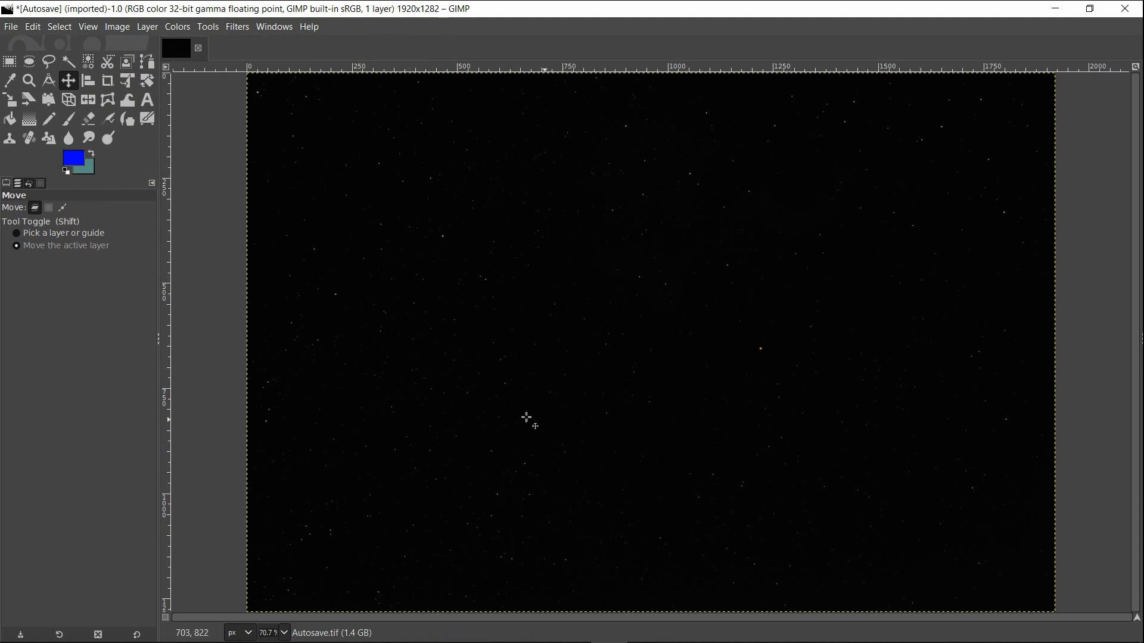
{"action": "left_click", "coordinate": [179, 30]}
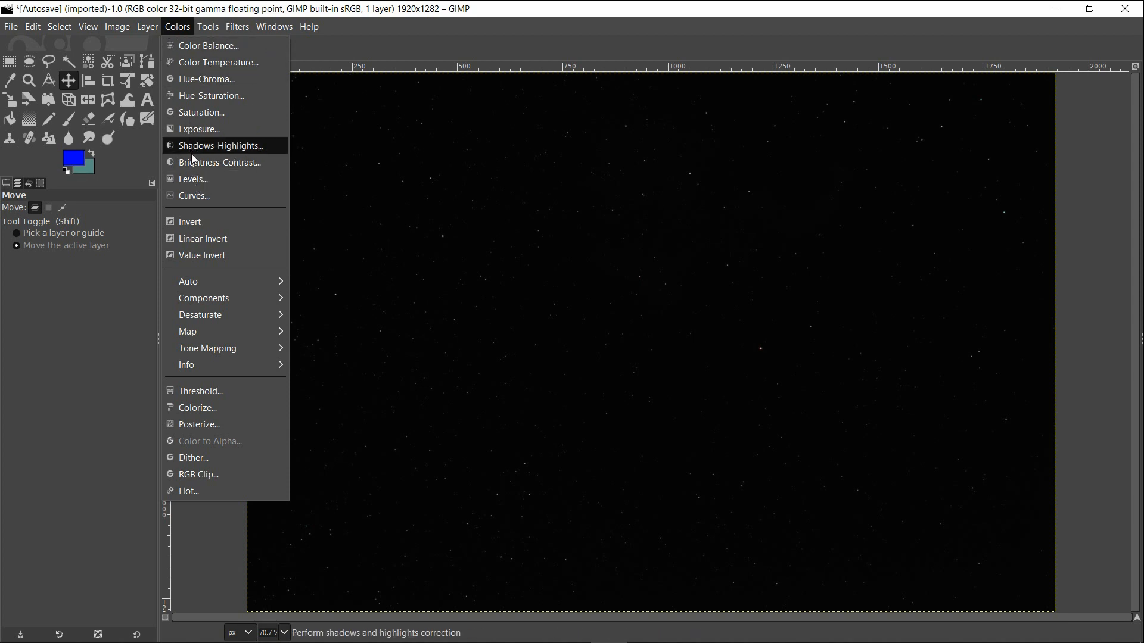
{"action": "left_click", "coordinate": [196, 180]}
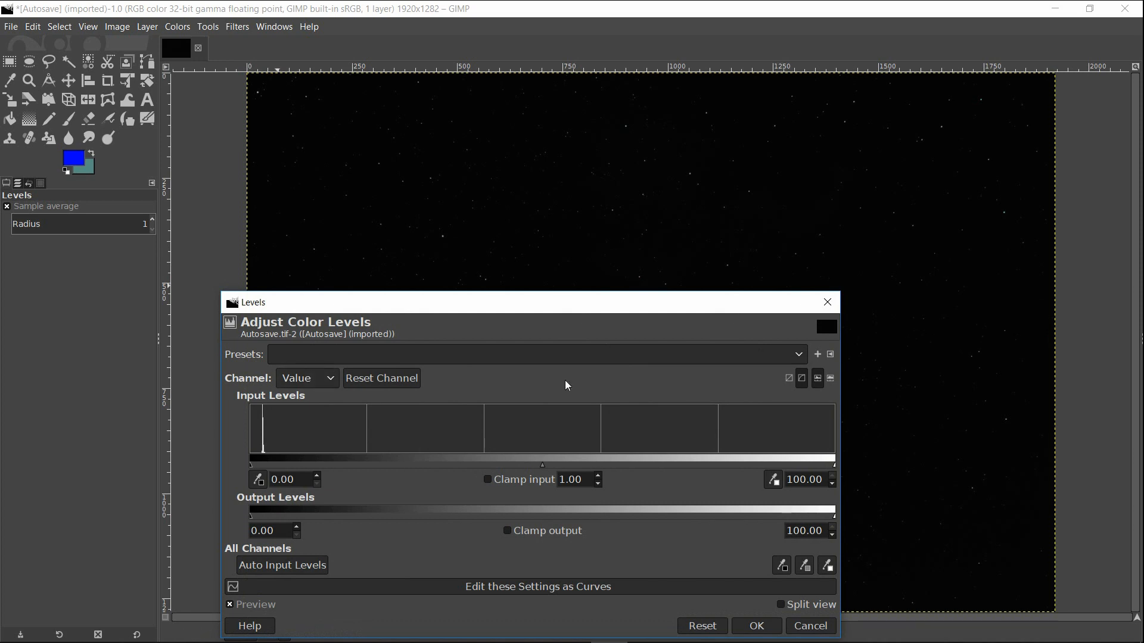
{"action": "left_click_drag", "start_coordinate": [842, 409], "coordinate": [1054, 412]}
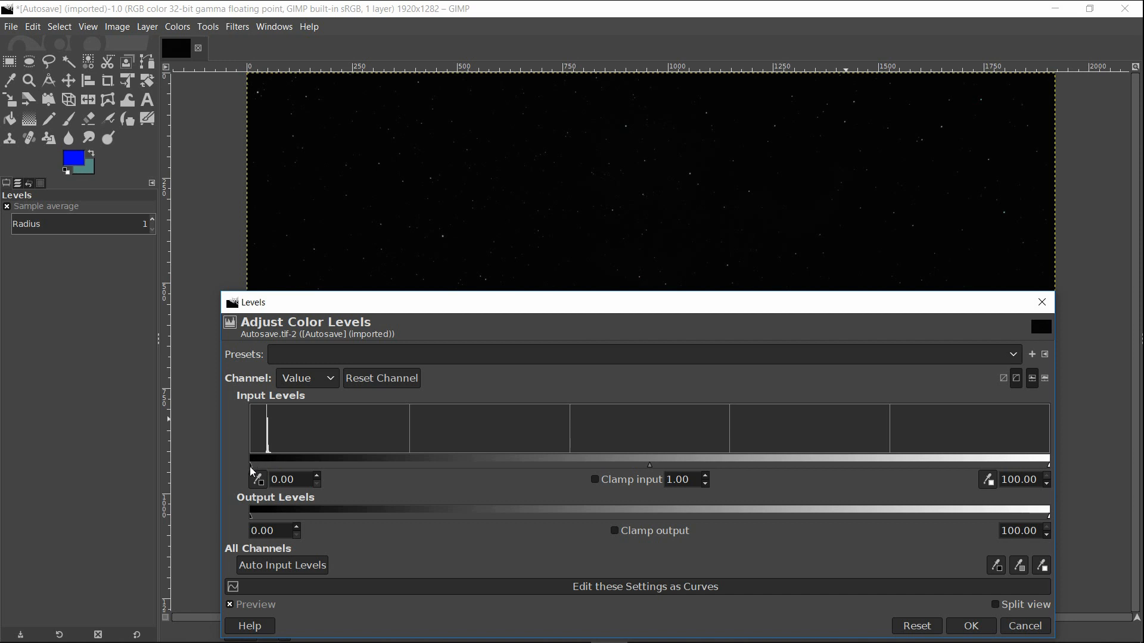
{"action": "left_click_drag", "start_coordinate": [251, 467], "coordinate": [256, 467]}
{"action": "left_click_drag", "start_coordinate": [656, 466], "coordinate": [398, 465]}
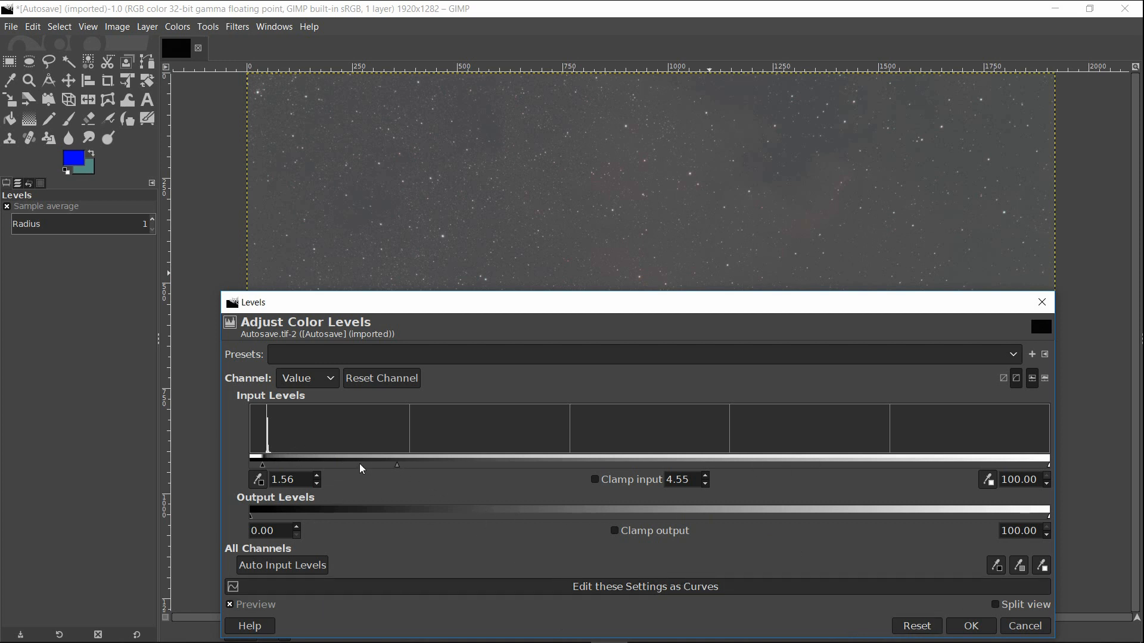
{"action": "left_click", "coordinate": [972, 627]}
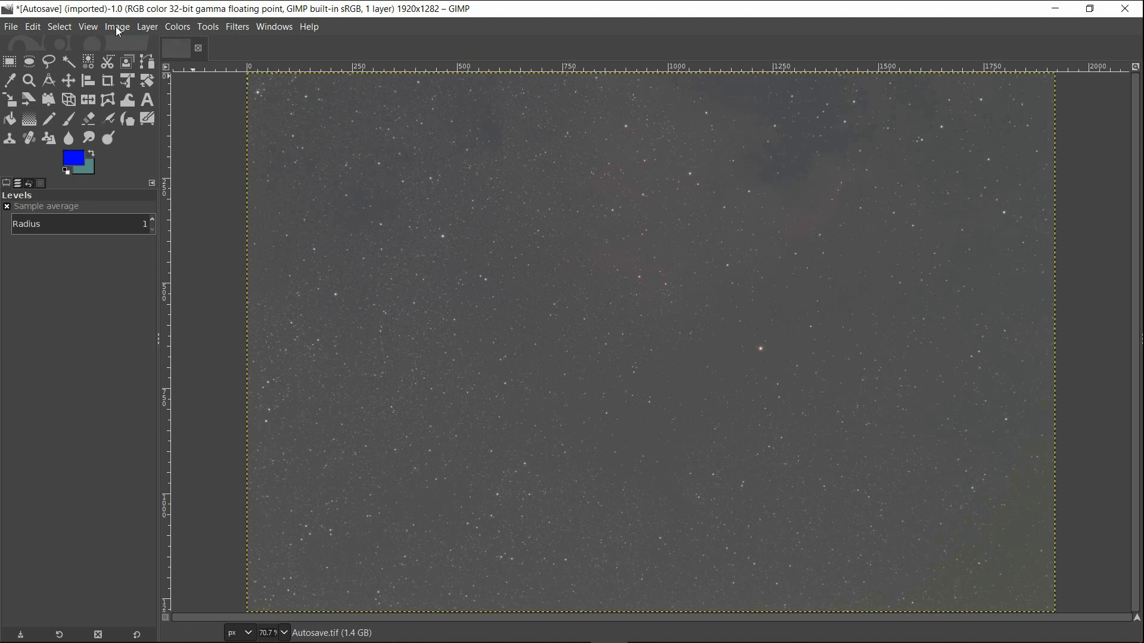
Apply a second Levels stretch with the black point at 29.36, just before the histogram peak, and gamma at 2.64.
{"action": "left_click", "coordinate": [173, 28]}
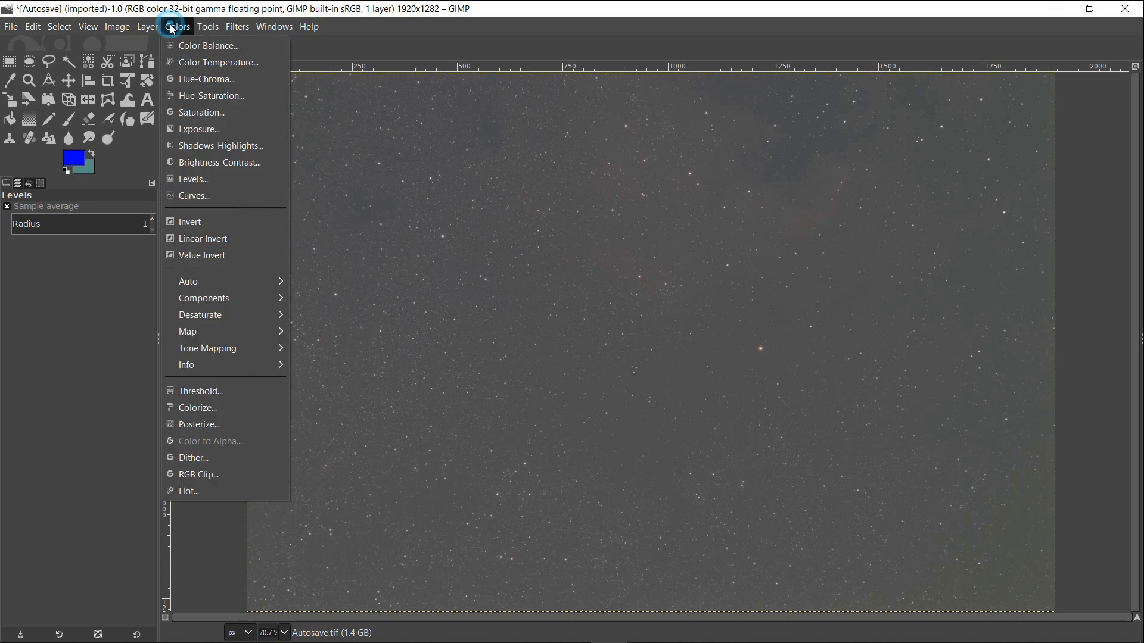
{"action": "left_click", "coordinate": [215, 175]}
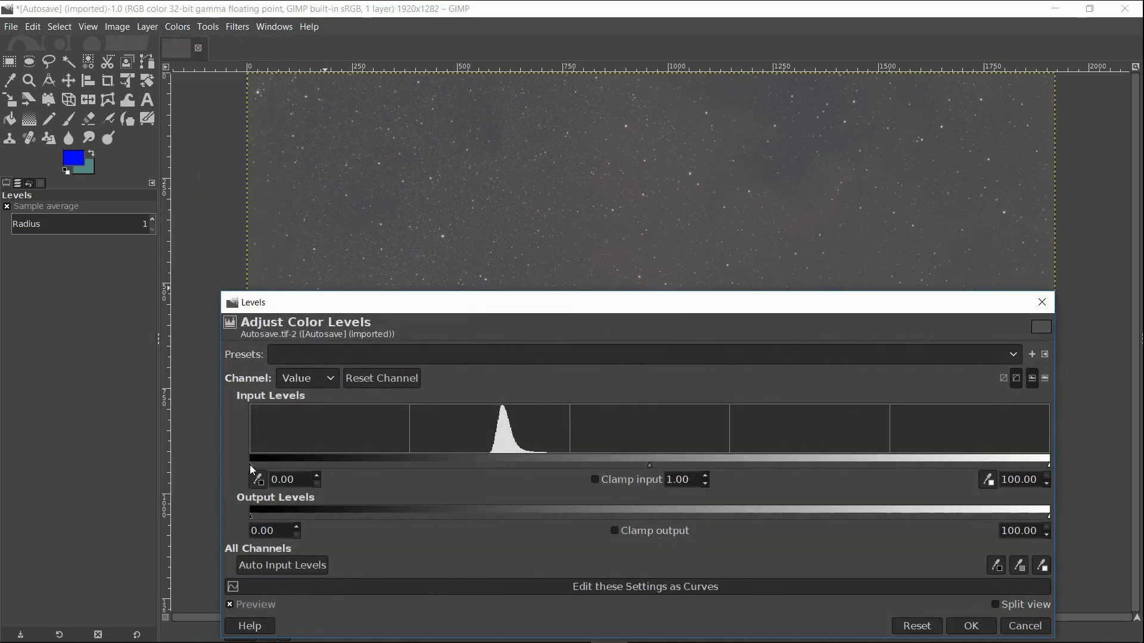
{"action": "left_click_drag", "start_coordinate": [250, 466], "coordinate": [486, 465]}
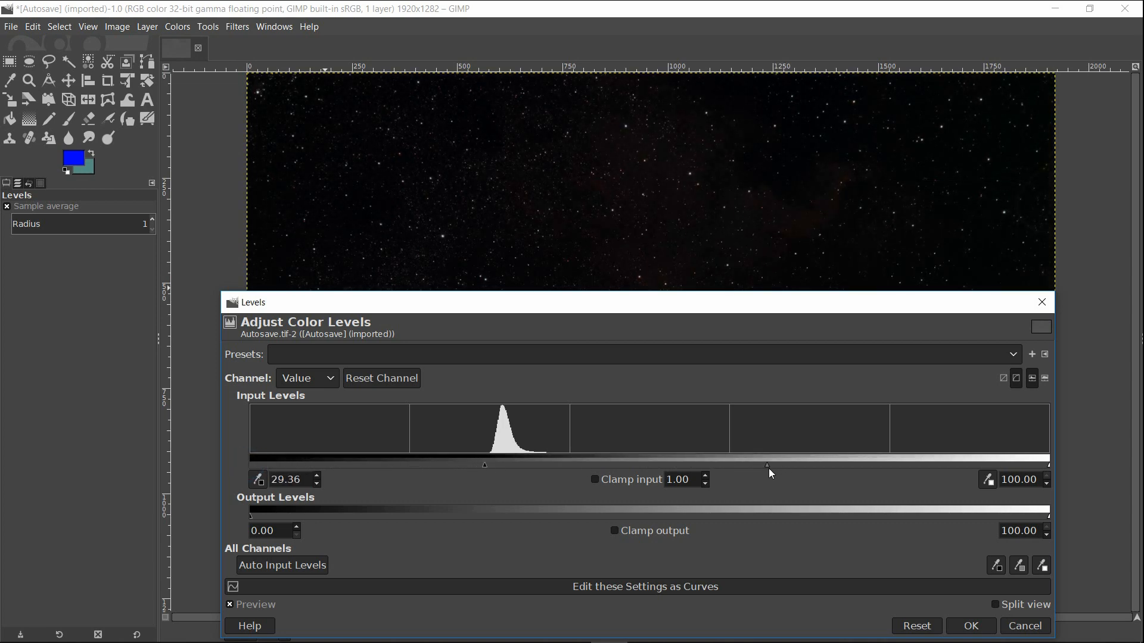
{"action": "left_click_drag", "start_coordinate": [768, 468], "coordinate": [645, 463]}
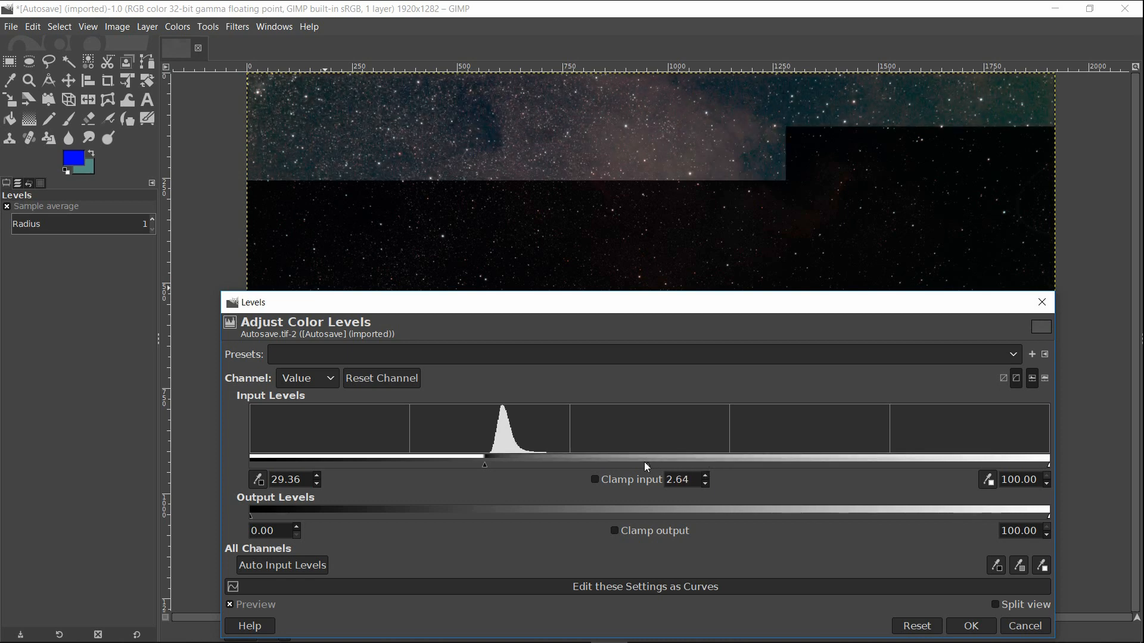
{"action": "left_click", "coordinate": [971, 627]}
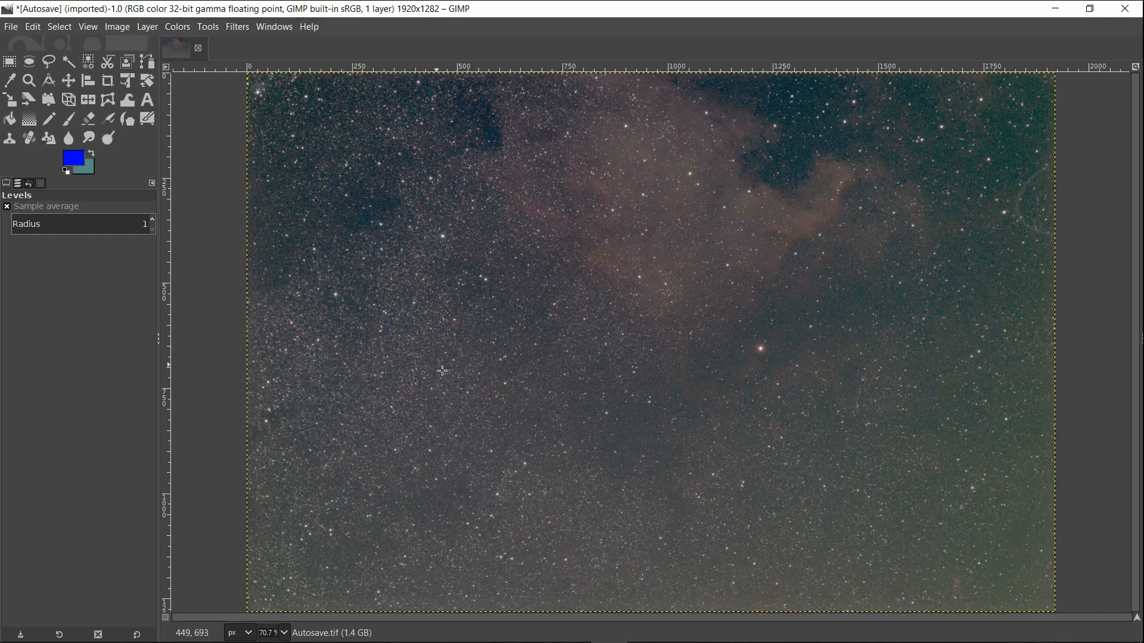
Apply a third Levels stretch with the input black point at 17.81 and gamma at about 1.4.
{"action": "left_click", "coordinate": [178, 27]}
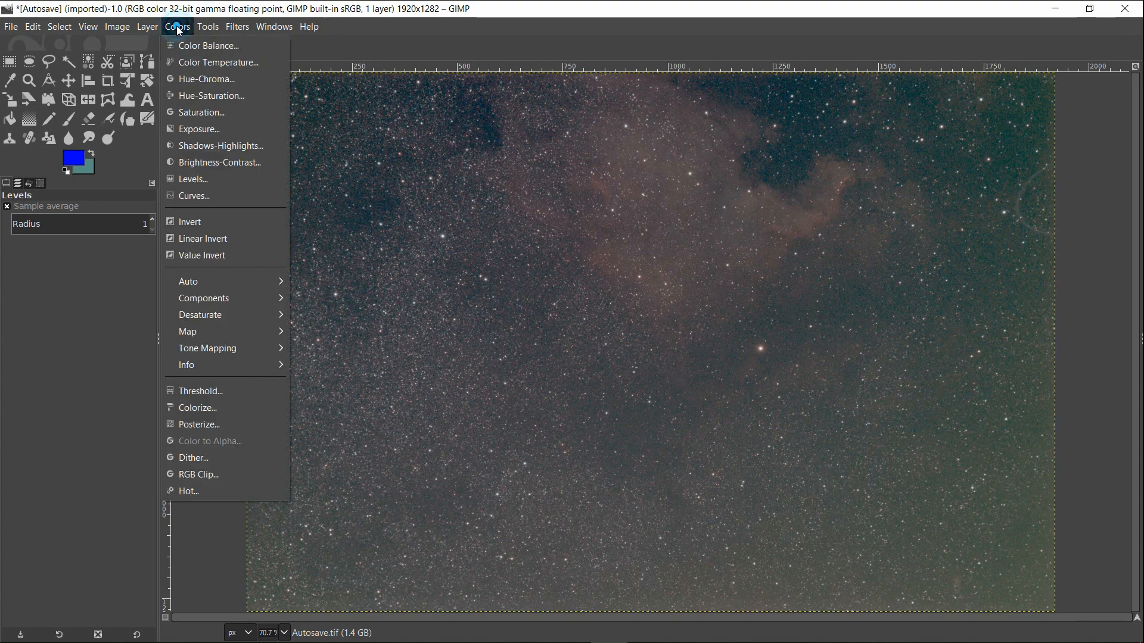
{"action": "left_click", "coordinate": [202, 179]}
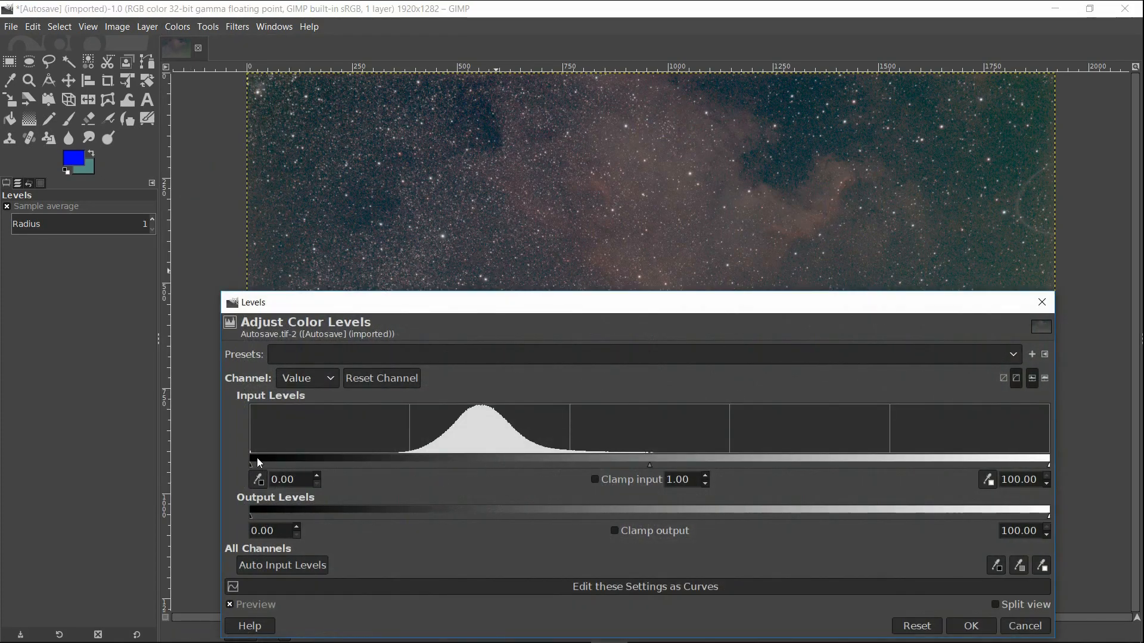
{"action": "left_click_drag", "start_coordinate": [253, 470], "coordinate": [393, 462]}
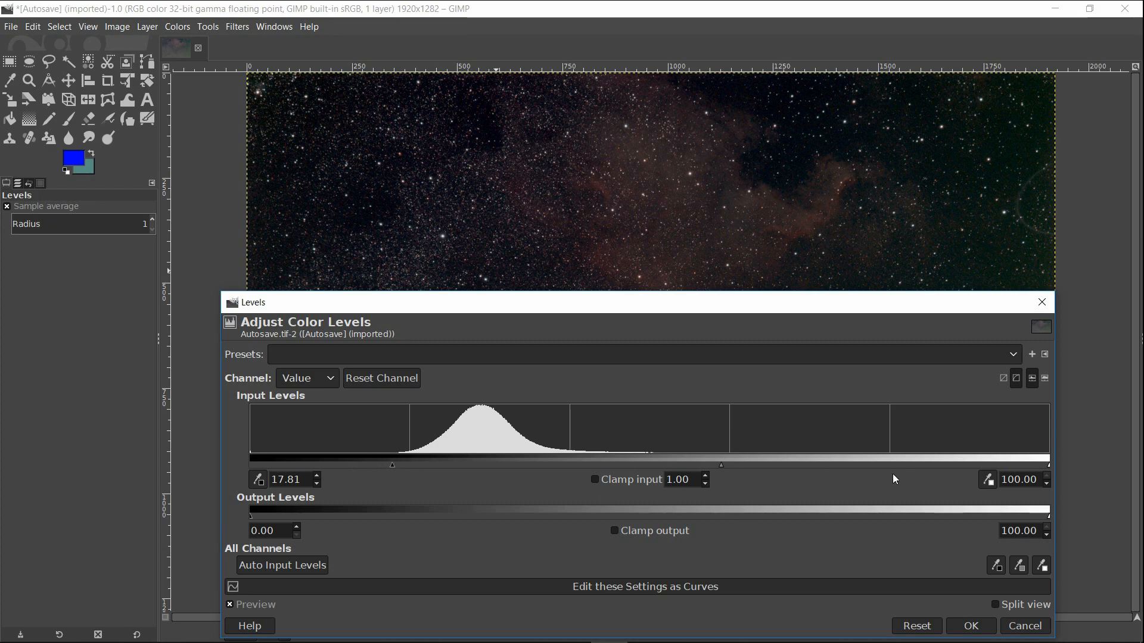
{"action": "left_click_drag", "start_coordinate": [721, 466], "coordinate": [674, 466]}
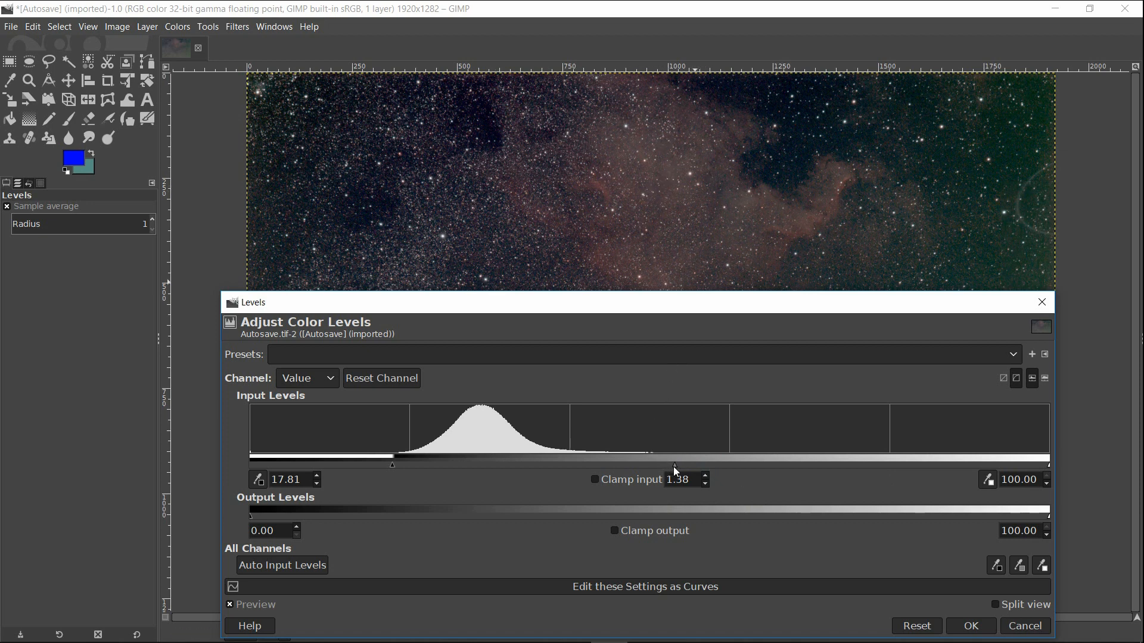
{"action": "left_click_drag", "start_coordinate": [675, 467], "coordinate": [668, 467]}
{"action": "left_click", "coordinate": [969, 626]}
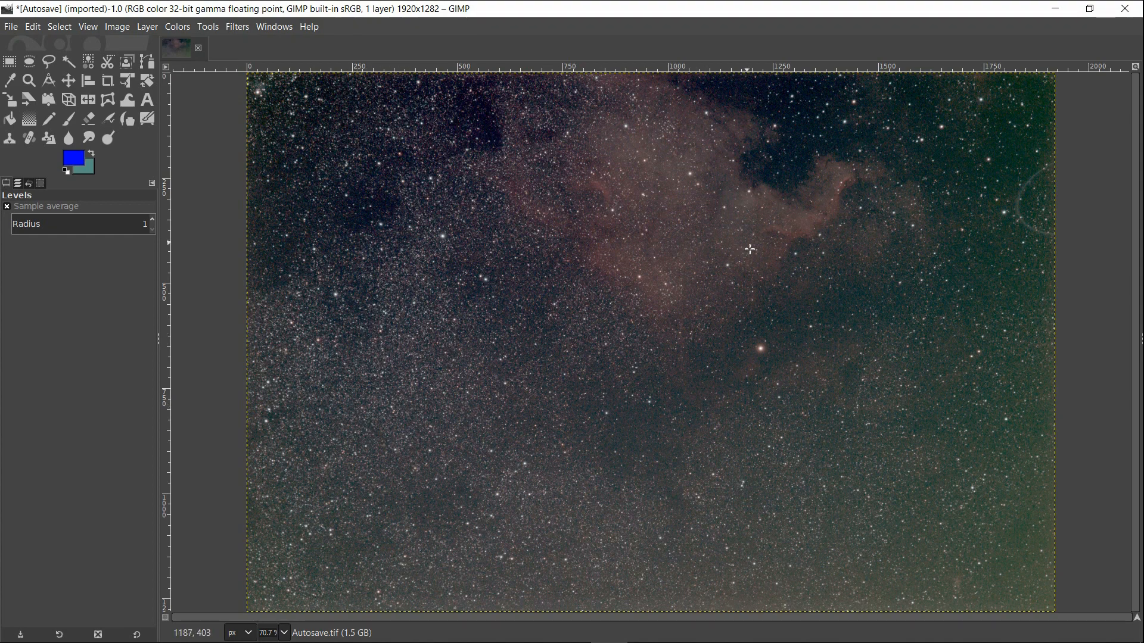
Crop the image at a fixed 1920:1080 aspect ratio to 1681 × 946 px, positioned at X 111, Y 0.
{"action": "left_click", "coordinate": [107, 81]}
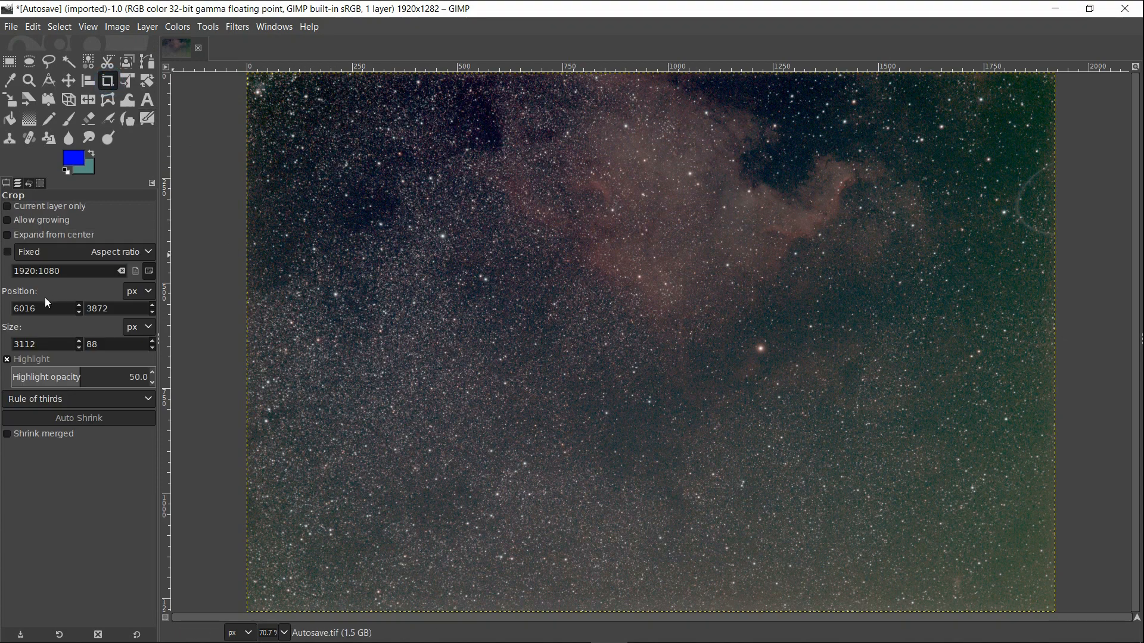
{"action": "left_click", "coordinate": [8, 253]}
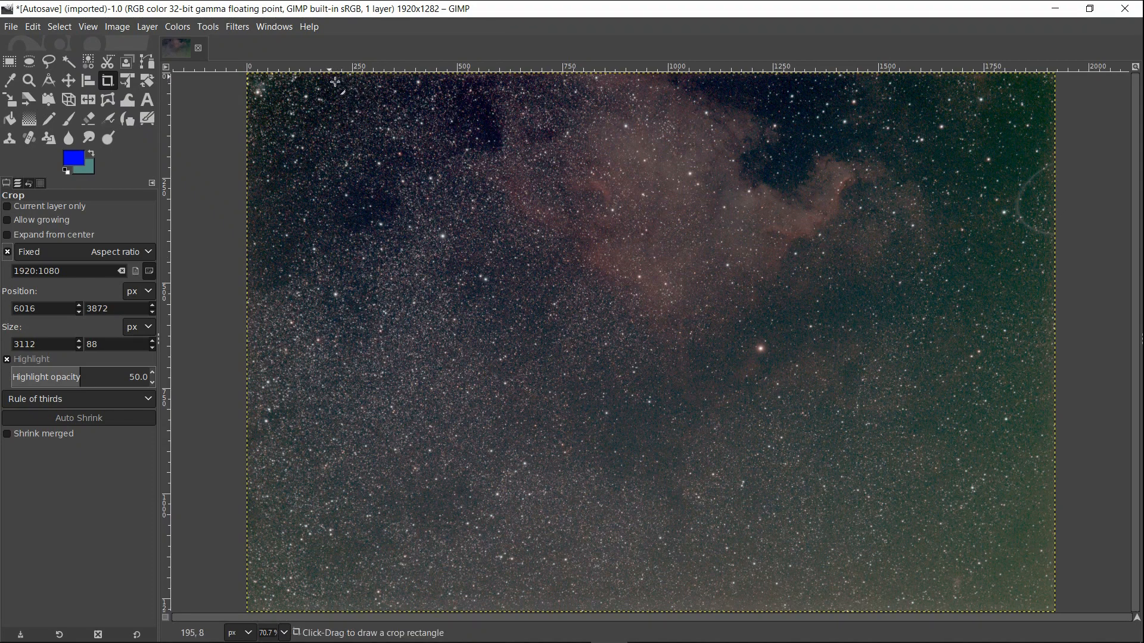
{"action": "left_click_drag", "start_coordinate": [331, 76], "coordinate": [836, 458]}
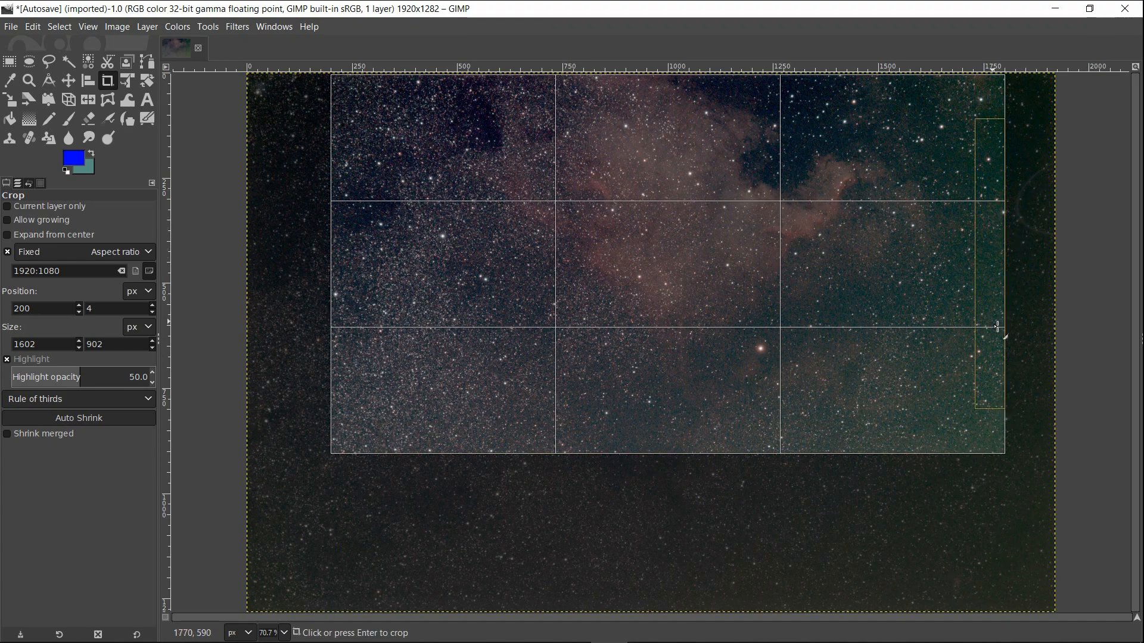
{"action": "left_click_drag", "start_coordinate": [989, 431], "coordinate": [1013, 447]}
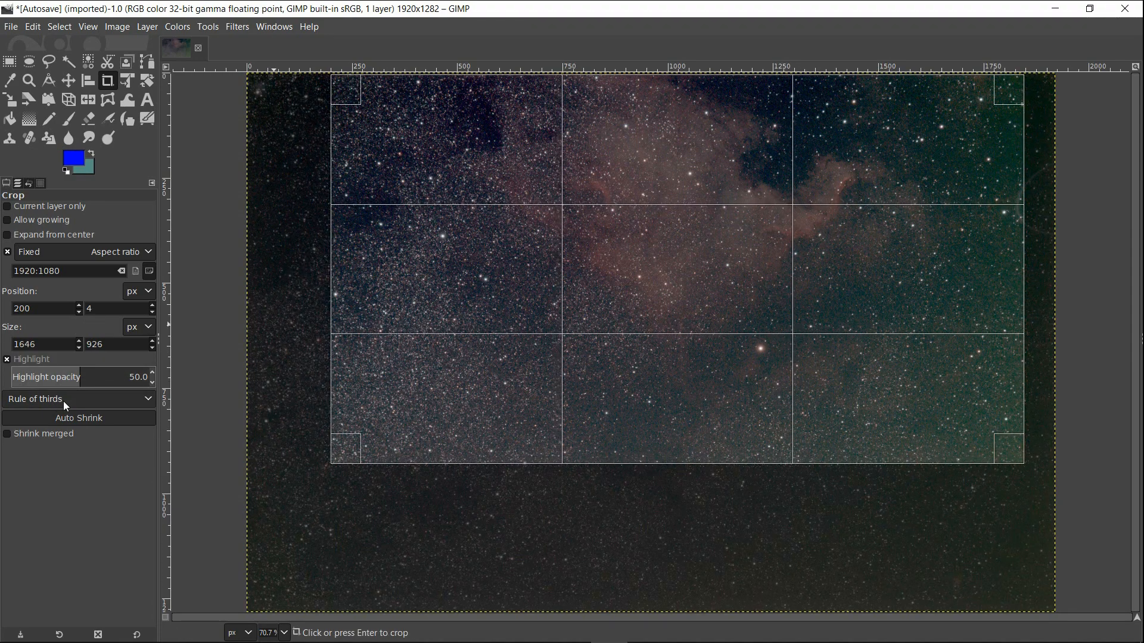
{"action": "left_click_drag", "start_coordinate": [745, 275], "coordinate": [724, 270]}
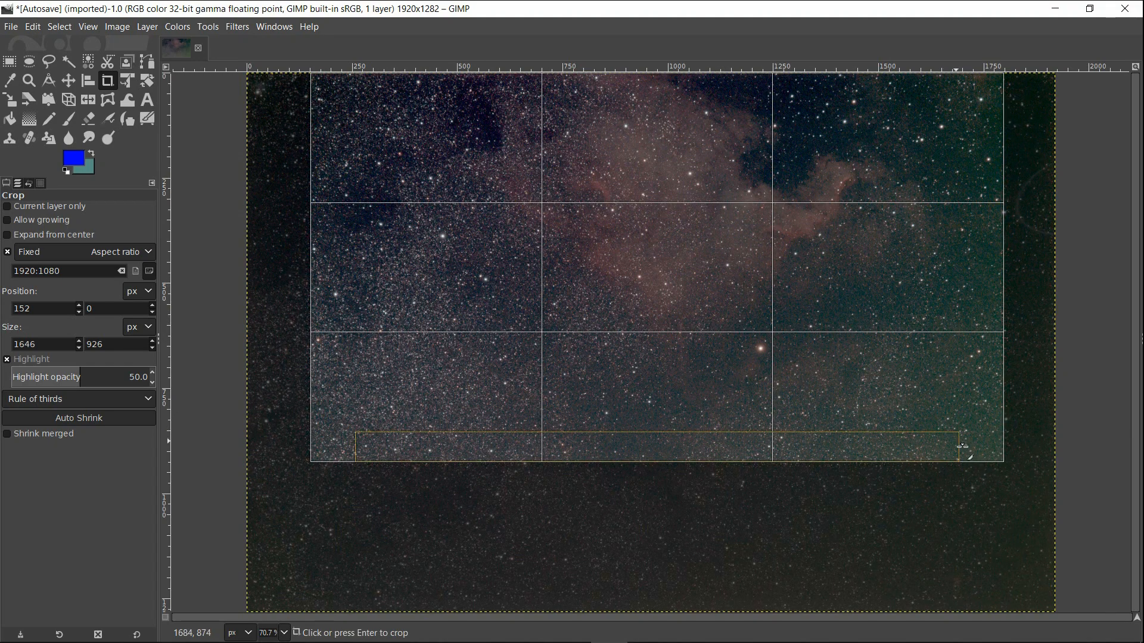
{"action": "left_click_drag", "start_coordinate": [973, 448], "coordinate": [989, 458]}
{"action": "left_click_drag", "start_coordinate": [937, 431], "coordinate": [920, 434]}
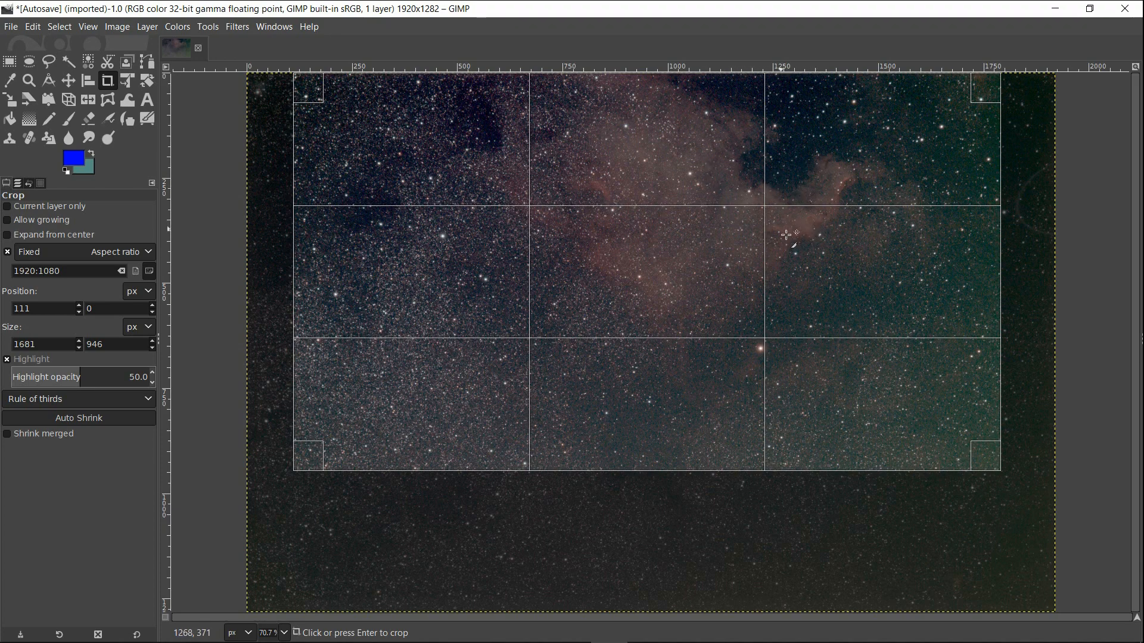
{"action": "left_click", "coordinate": [650, 270]}
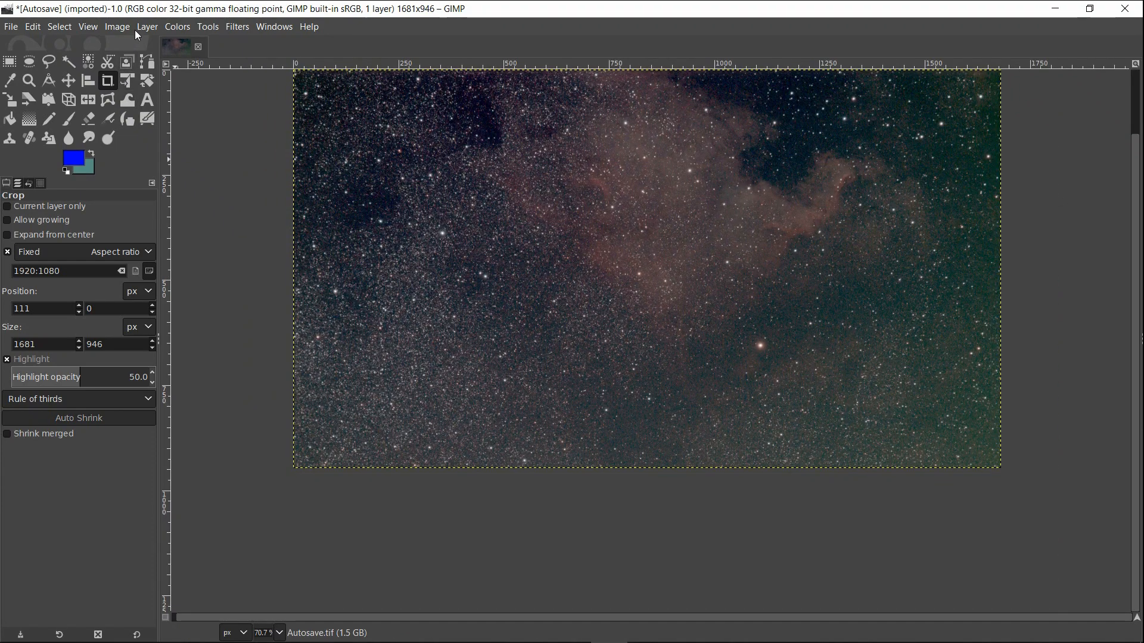
Apply an Exposure adjustment to the cropped image with black level 0.021 and exposure 0.099.
{"action": "left_click", "coordinate": [178, 27]}
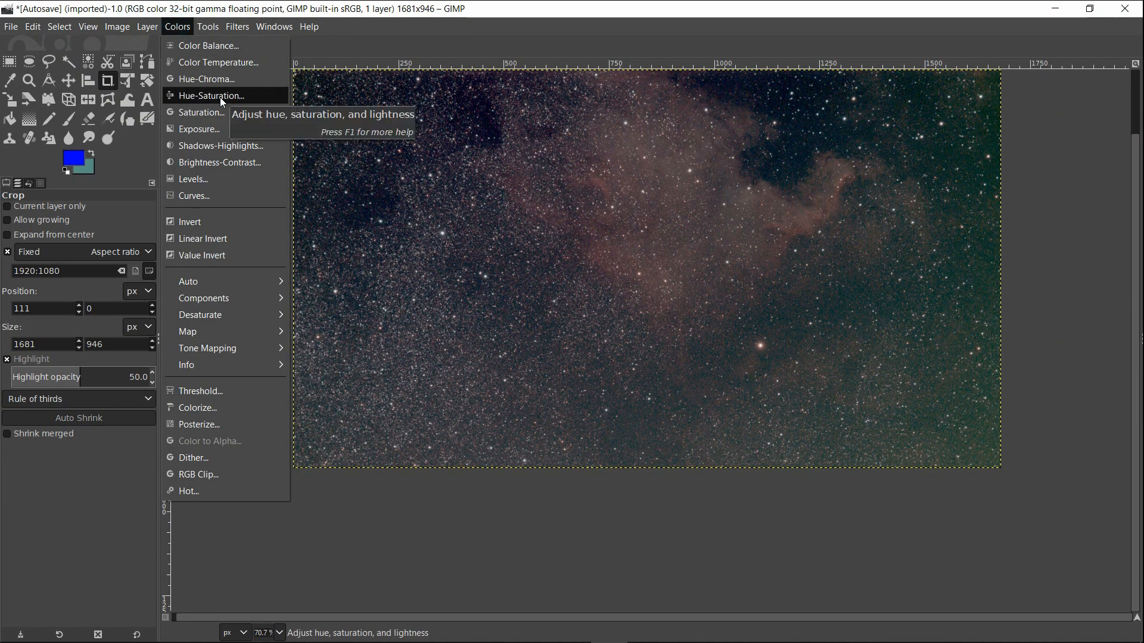
{"action": "left_click", "coordinate": [218, 127]}
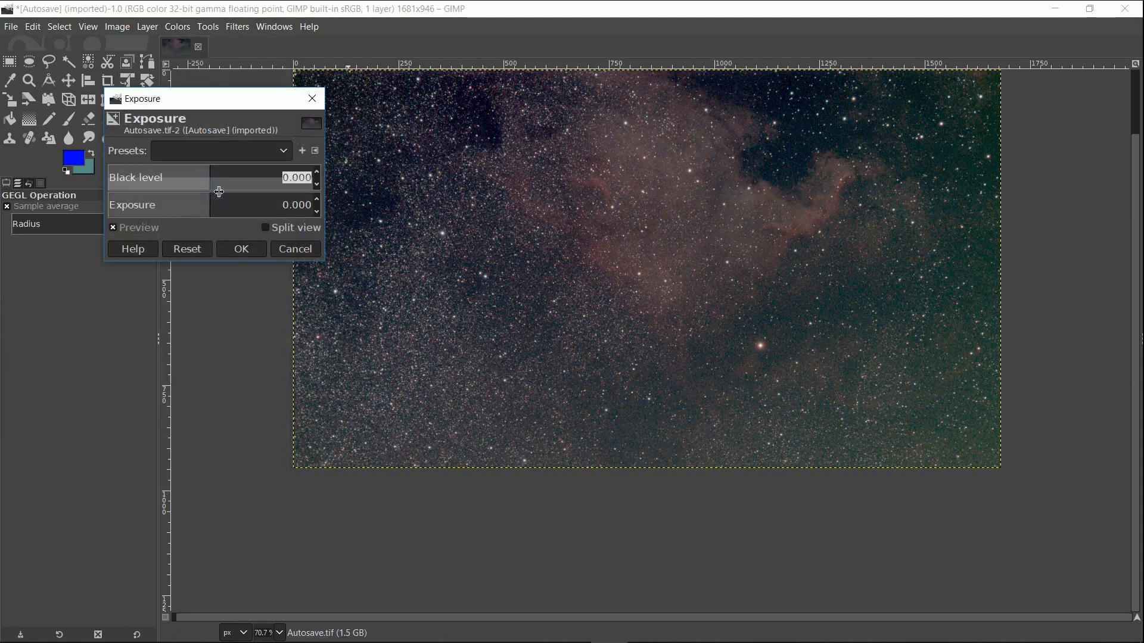
{"action": "left_click_drag", "start_coordinate": [215, 192], "coordinate": [225, 215]}
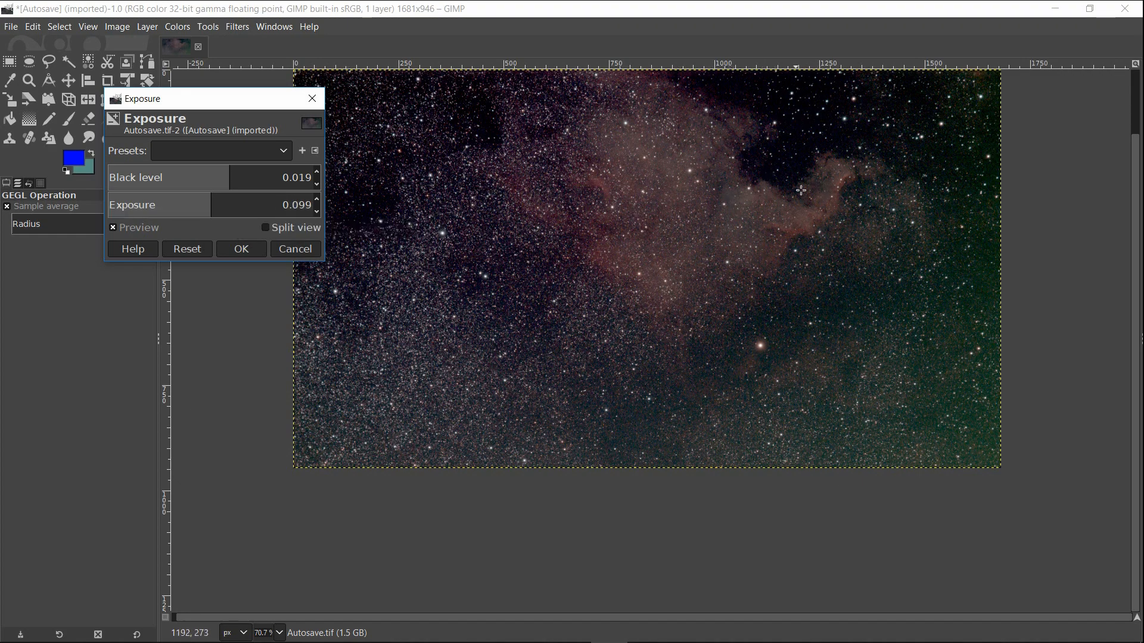
{"action": "scroll", "coordinate": [790, 195], "scroll_direction": "up", "scroll_amount": 1, "text": "ctrl"}
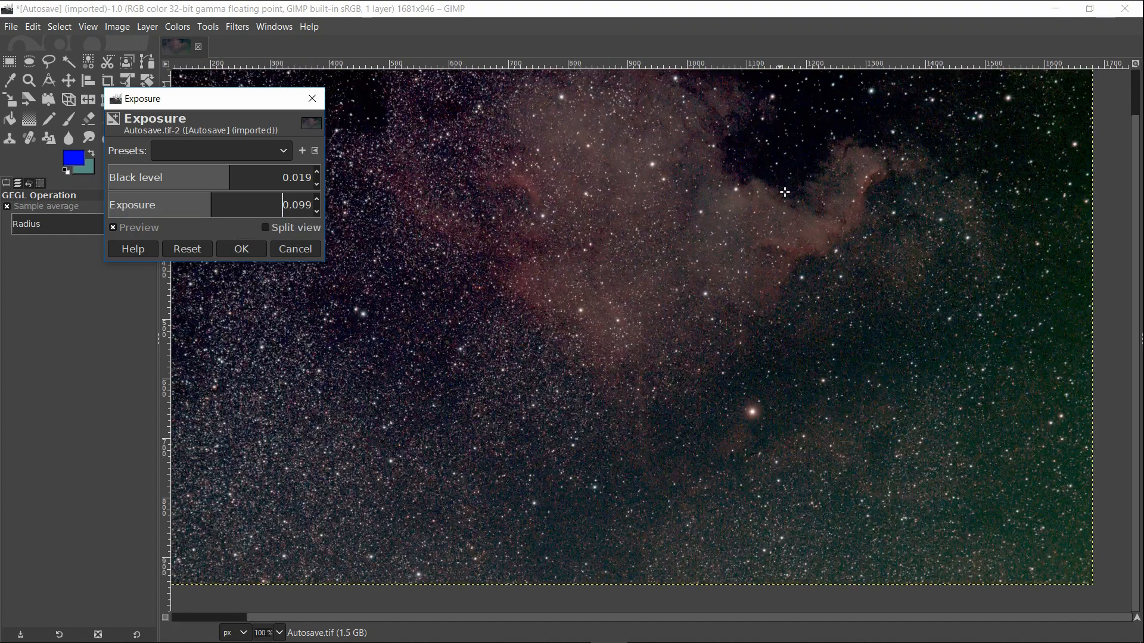
{"action": "scroll", "coordinate": [746, 210], "scroll_direction": "up", "scroll_amount": 1, "text": "ctrl"}
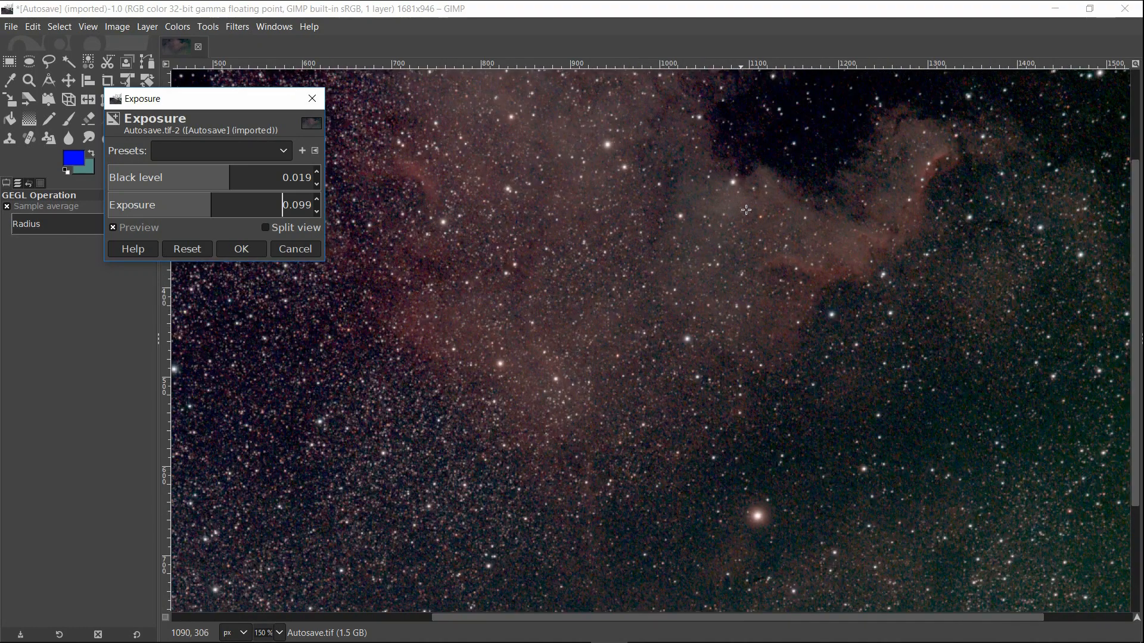
{"action": "scroll", "coordinate": [746, 210], "scroll_direction": "down", "scroll_amount": 1, "text": "ctrl"}
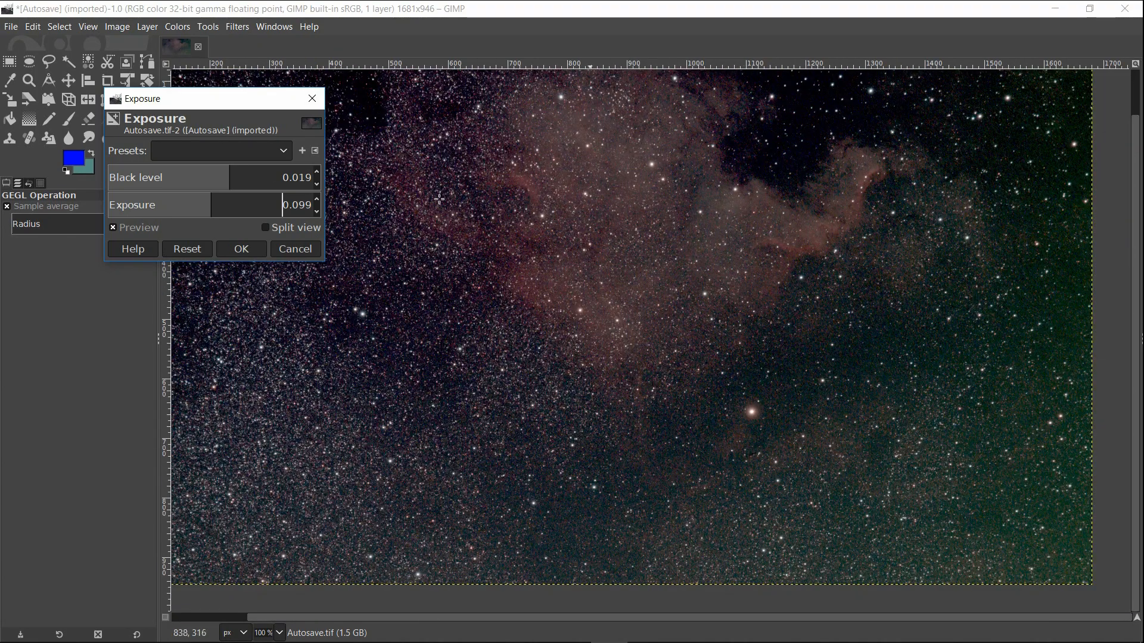
{"action": "left_click", "coordinate": [231, 175]}
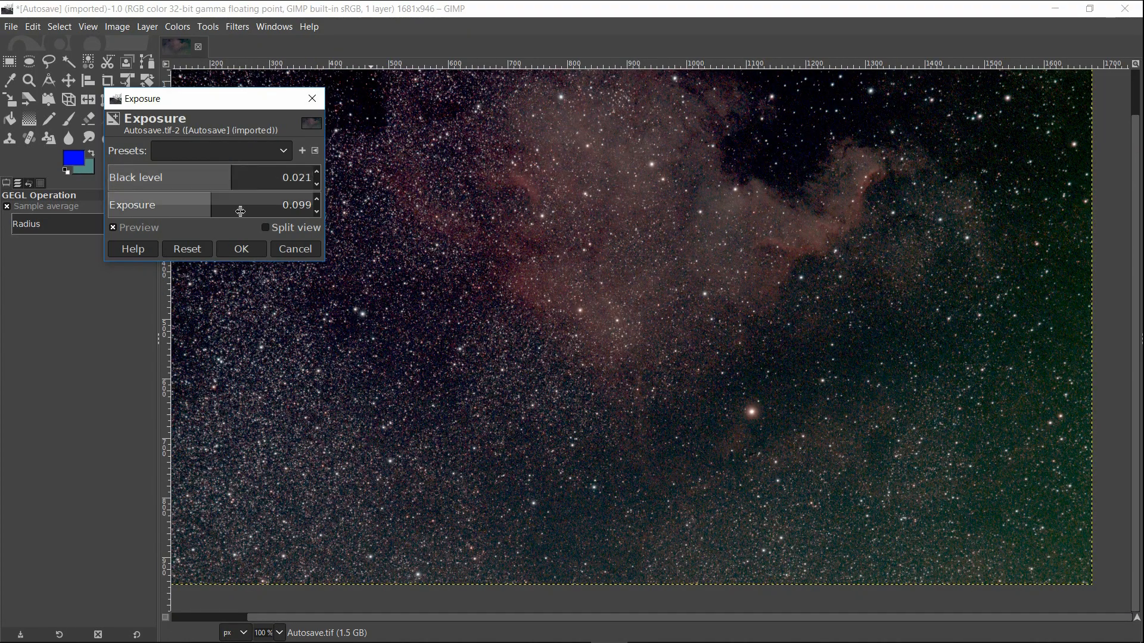
{"action": "left_click", "coordinate": [246, 253]}
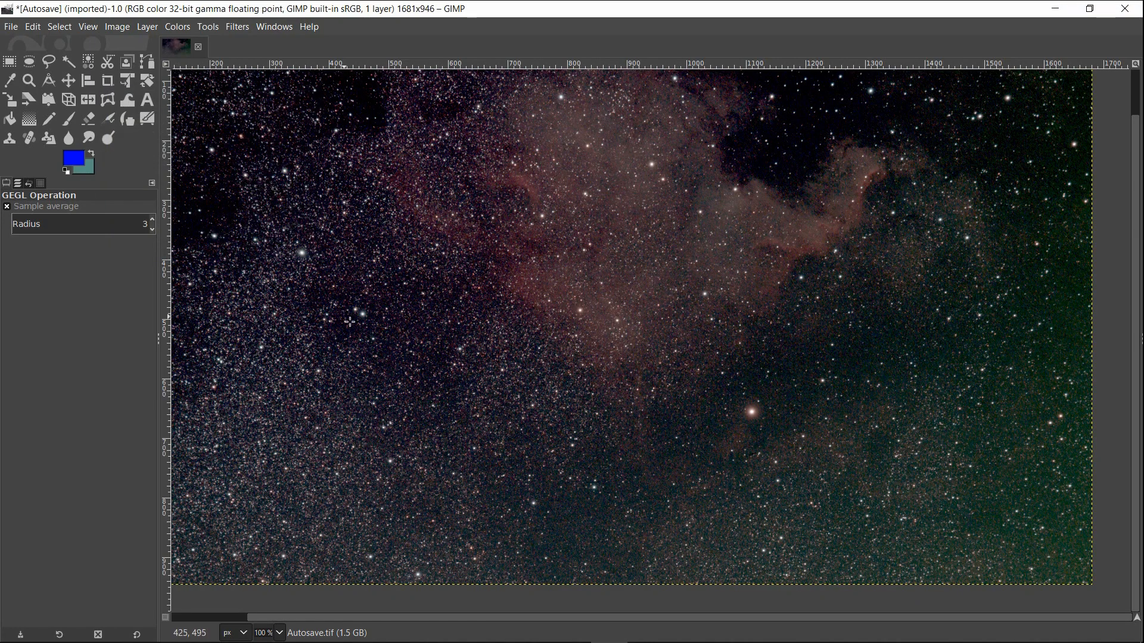
Open Curves and shape the Value channel into an S-curve, lowering the darkest tones and lifting those just above the histogram peak.
{"action": "left_click", "coordinate": [180, 26]}
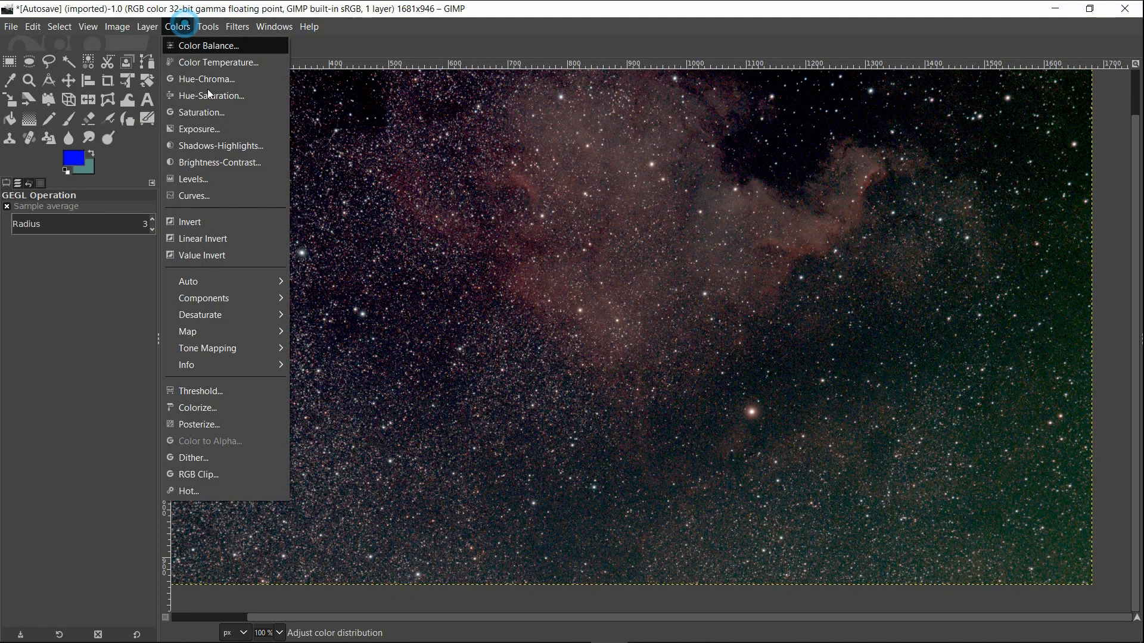
{"action": "left_click", "coordinate": [221, 196]}
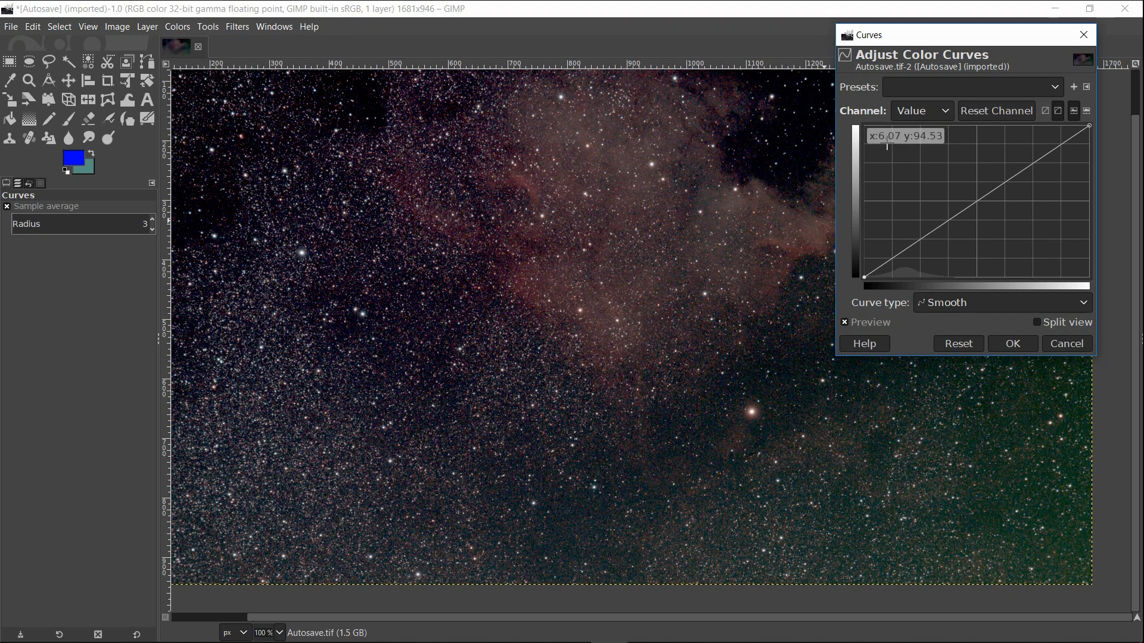
{"action": "left_click", "coordinate": [890, 262]}
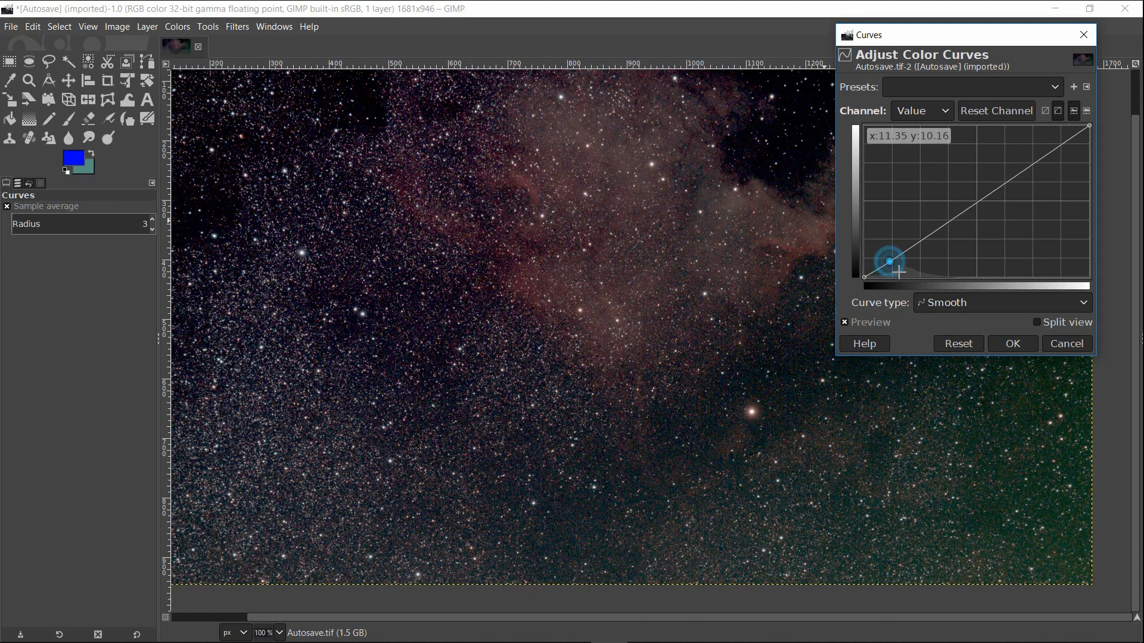
{"action": "left_click_drag", "start_coordinate": [899, 273], "coordinate": [903, 280]}
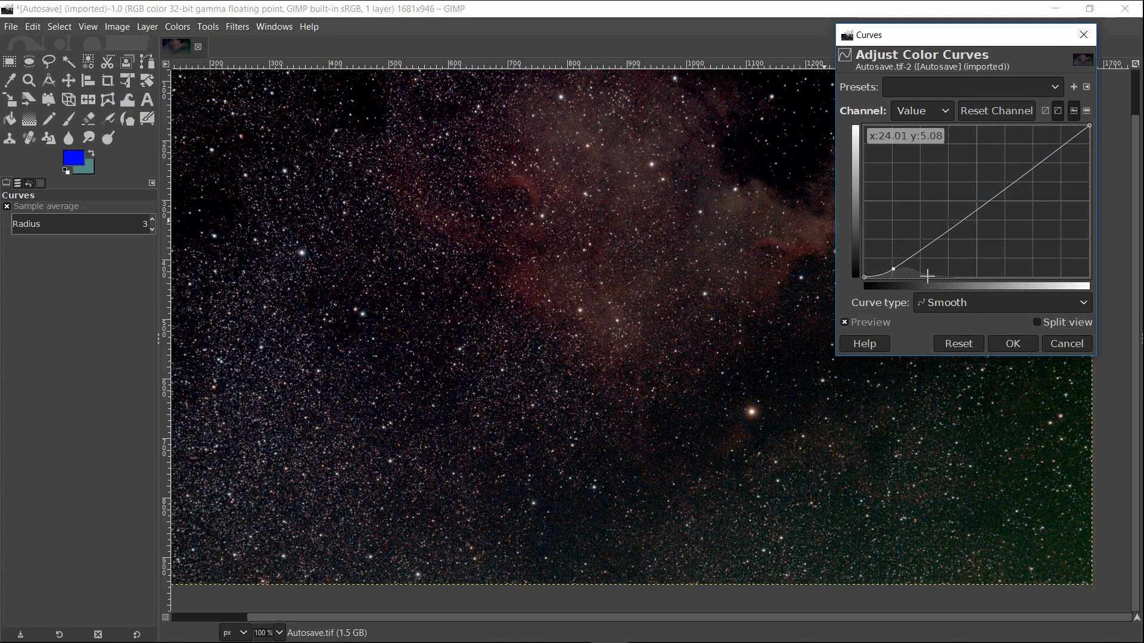
{"action": "mouse_move", "coordinate": [919, 248]}
{"action": "left_mouse_down"}
{"action": "mouse_move", "coordinate": [938, 229]}
{"action": "mouse_move", "coordinate": [927, 247]}
{"action": "left_mouse_up"}
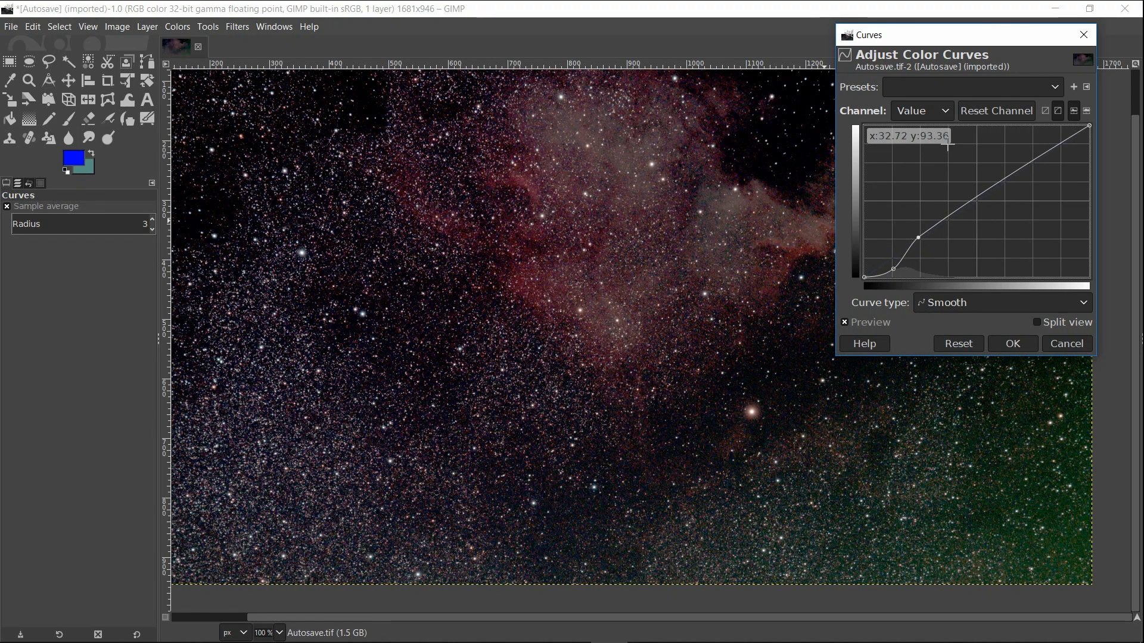
Try an S-curve on the Red channel with points at about x 12.7, y 8.6 and x 22.4, y 25.4.
{"action": "left_click", "coordinate": [945, 112]}
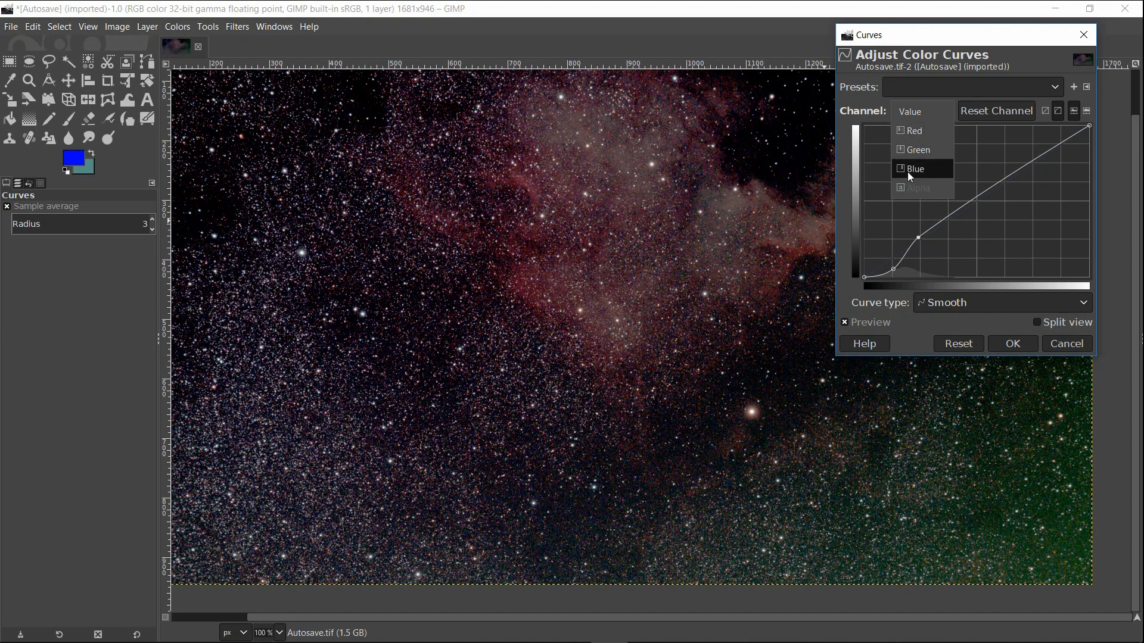
{"action": "left_click", "coordinate": [909, 131]}
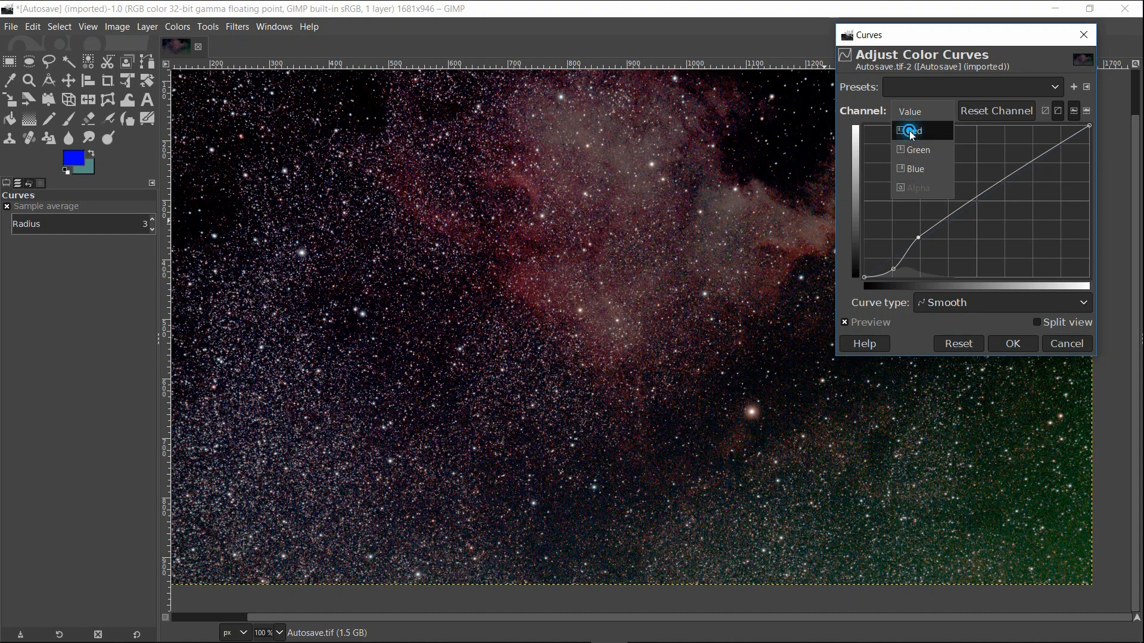
{"action": "left_click", "coordinate": [891, 263]}
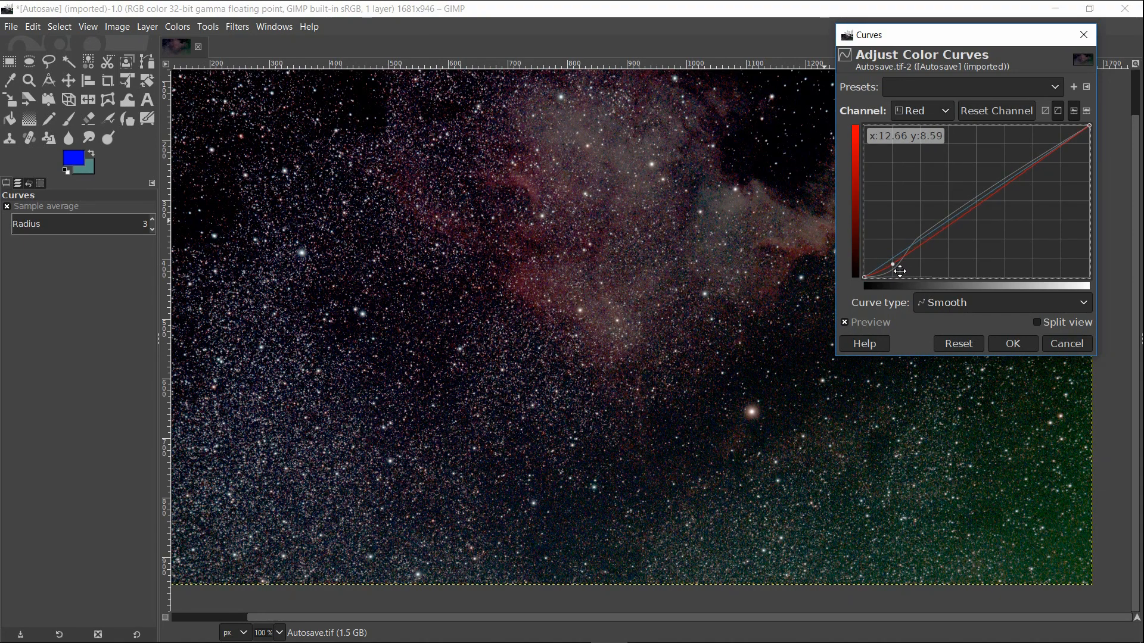
{"action": "left_click", "coordinate": [915, 242]}
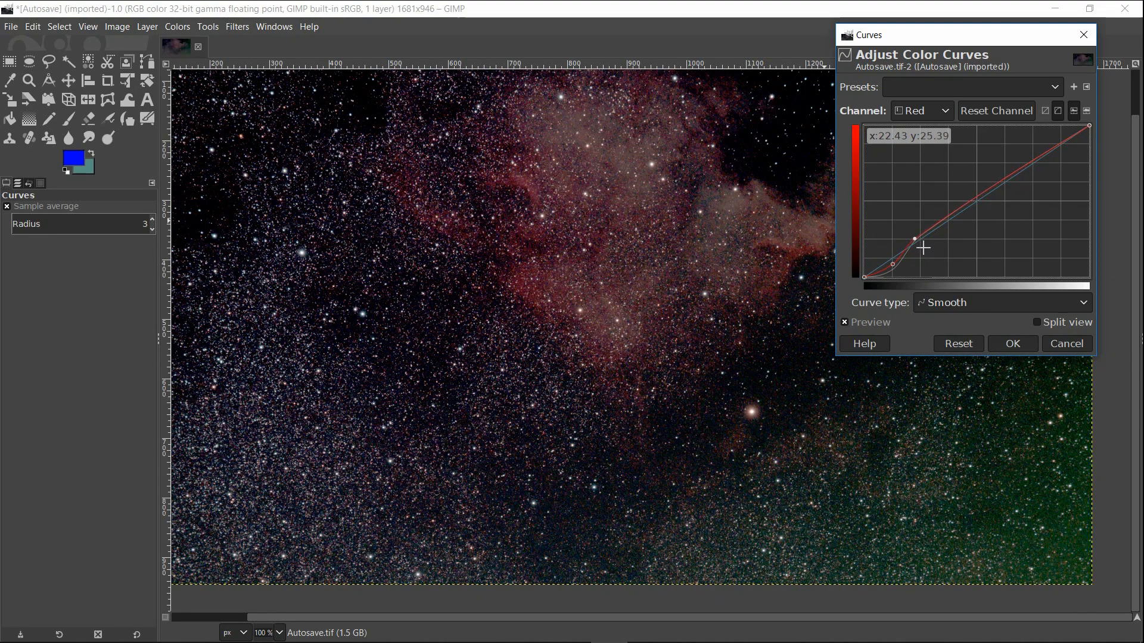
{"action": "left_click_drag", "start_coordinate": [924, 248], "coordinate": [923, 247]}
Try adding two control points low on the Blue channel curve, and reset the curves of all channels.
{"action": "left_click", "coordinate": [935, 110]}
{"action": "left_click", "coordinate": [922, 149]}
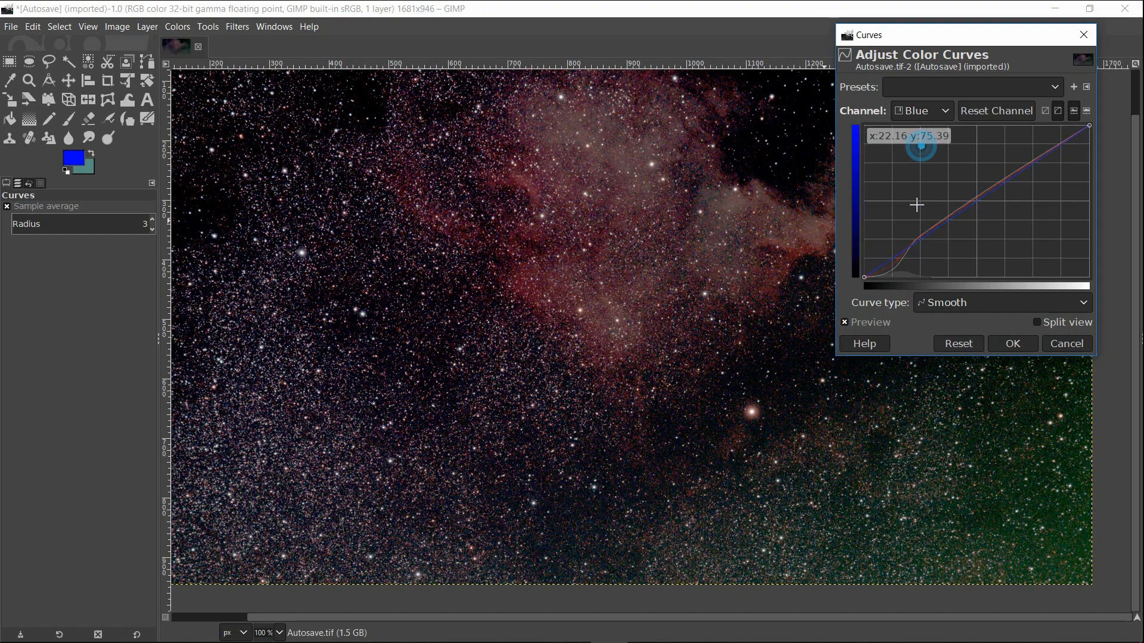
{"action": "left_click", "coordinate": [893, 259]}
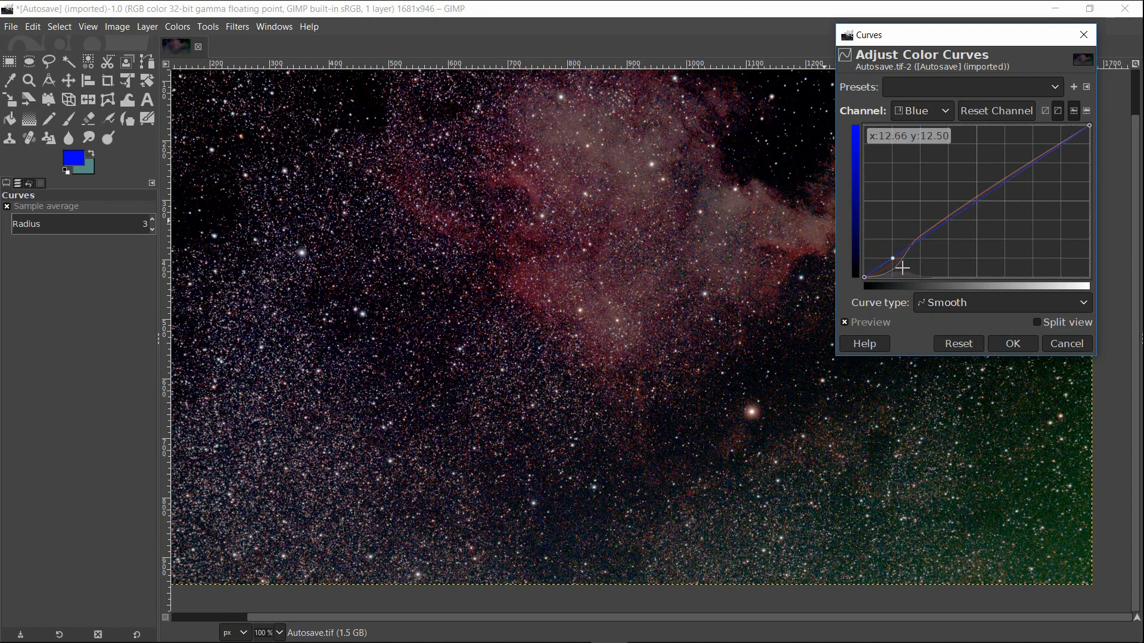
{"action": "left_click", "coordinate": [918, 237]}
{"action": "left_click", "coordinate": [958, 344]}
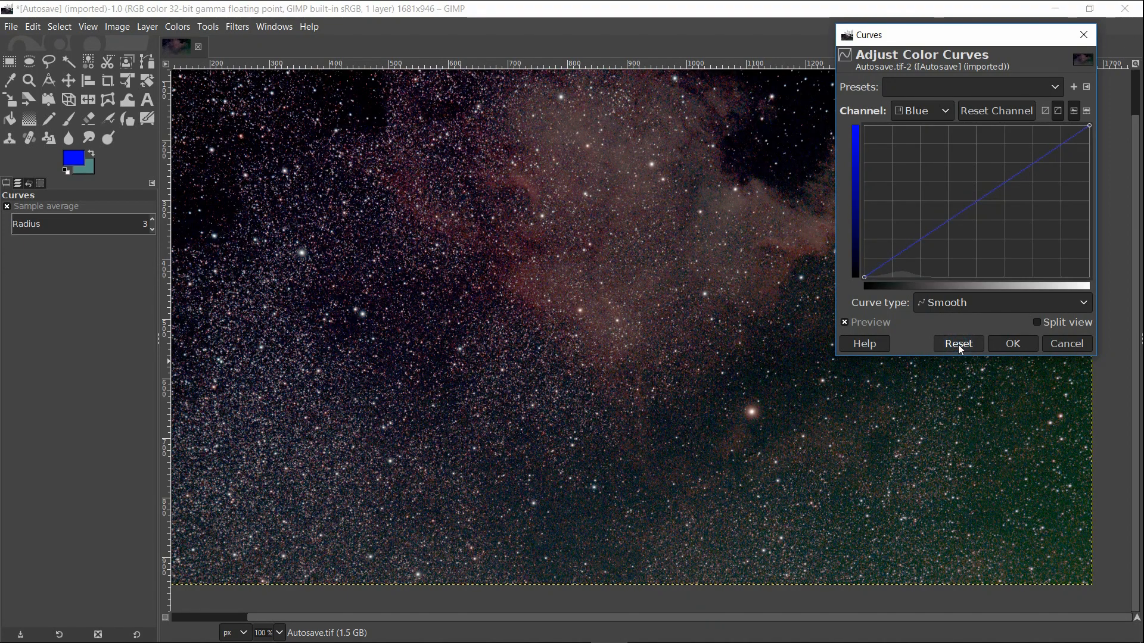
Apply a gentle S-curve to the Value channel only, lowering the darkest tones and lifting those above the histogram peak.
{"action": "left_click", "coordinate": [947, 108]}
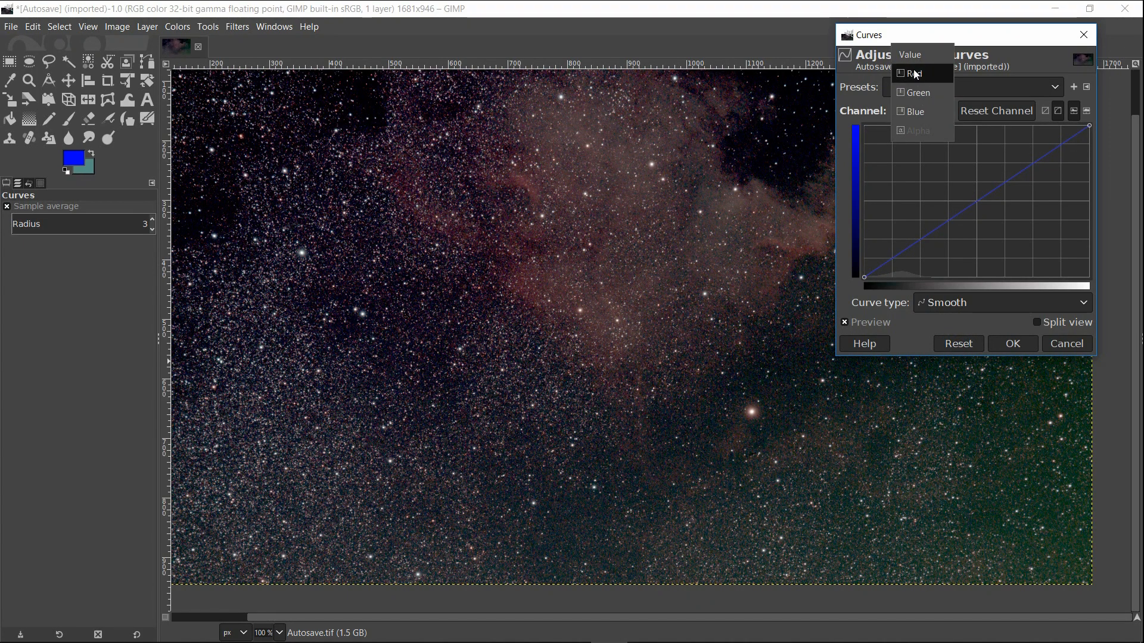
{"action": "left_click", "coordinate": [909, 55]}
{"action": "left_click_drag", "start_coordinate": [893, 259], "coordinate": [928, 239]}
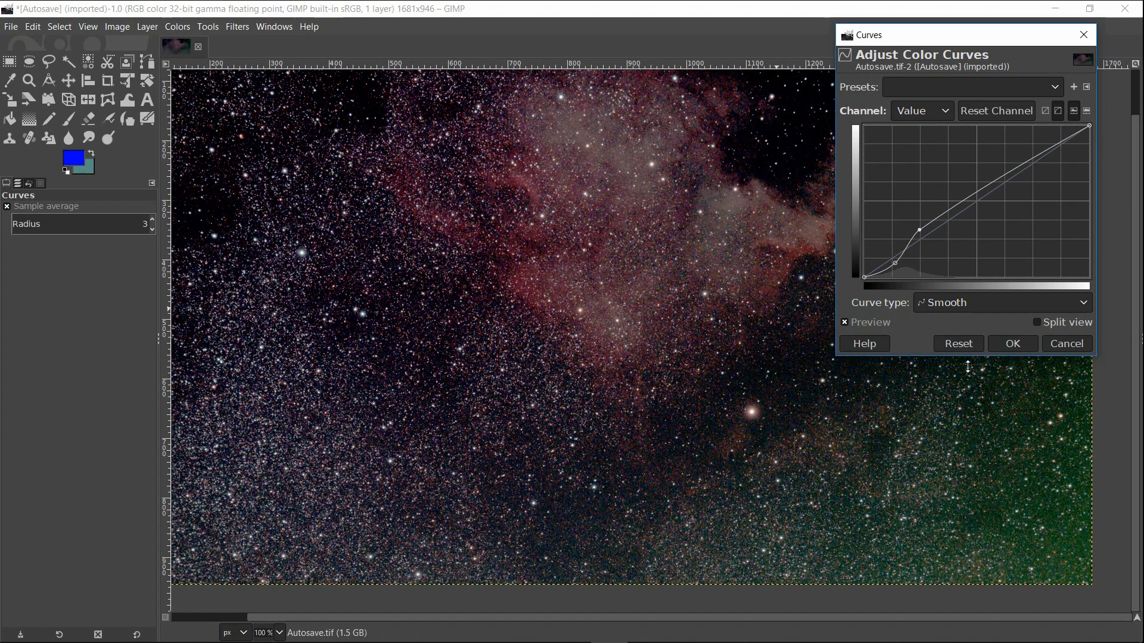
{"action": "left_click", "coordinate": [1013, 345]}
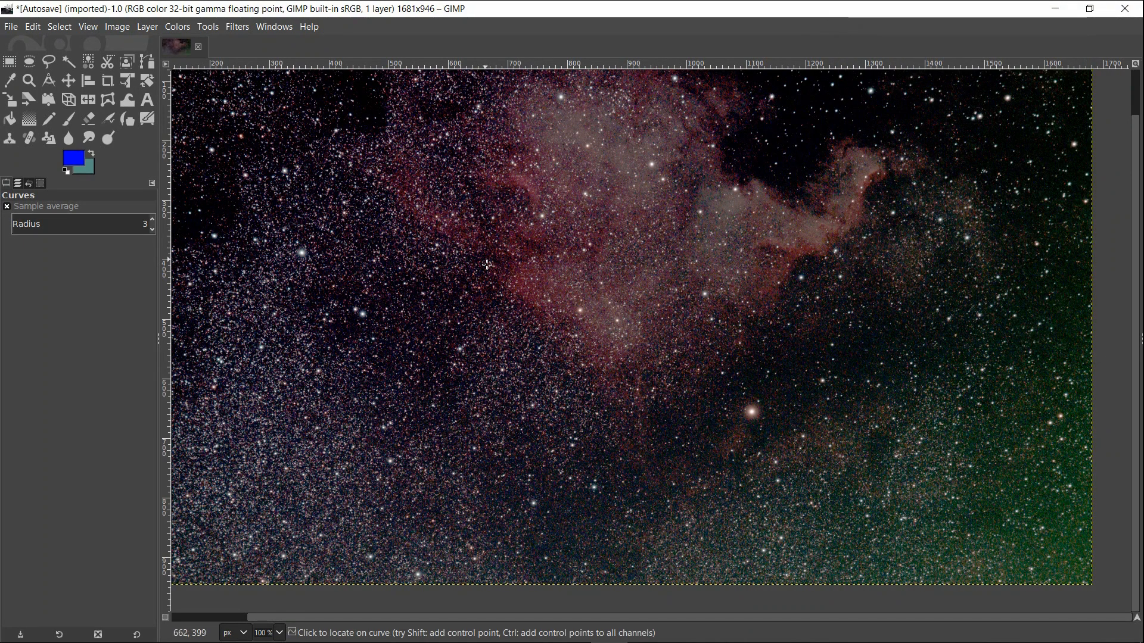